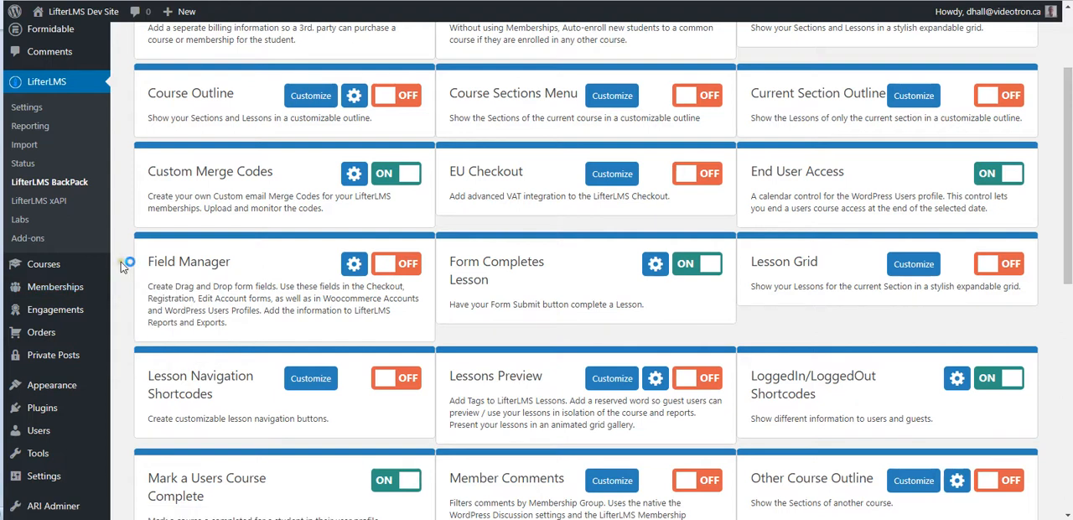
# Look through the list of LifterLMS BackPack features and their on/off states.
pyautogui.scroll(3, 121, 261)
pyautogui.scroll(-3, 121, 262)
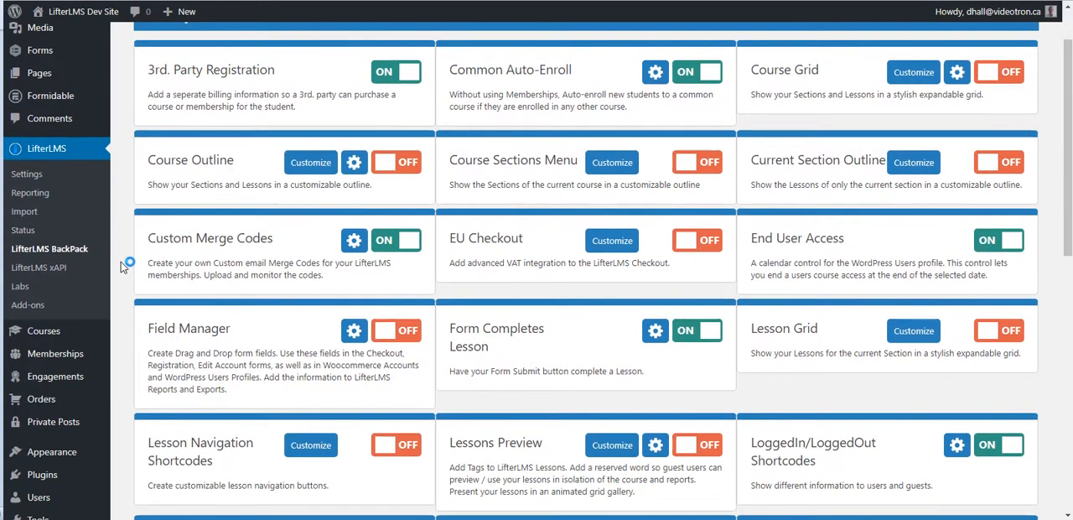
pyautogui.scroll(-2, 120, 262)
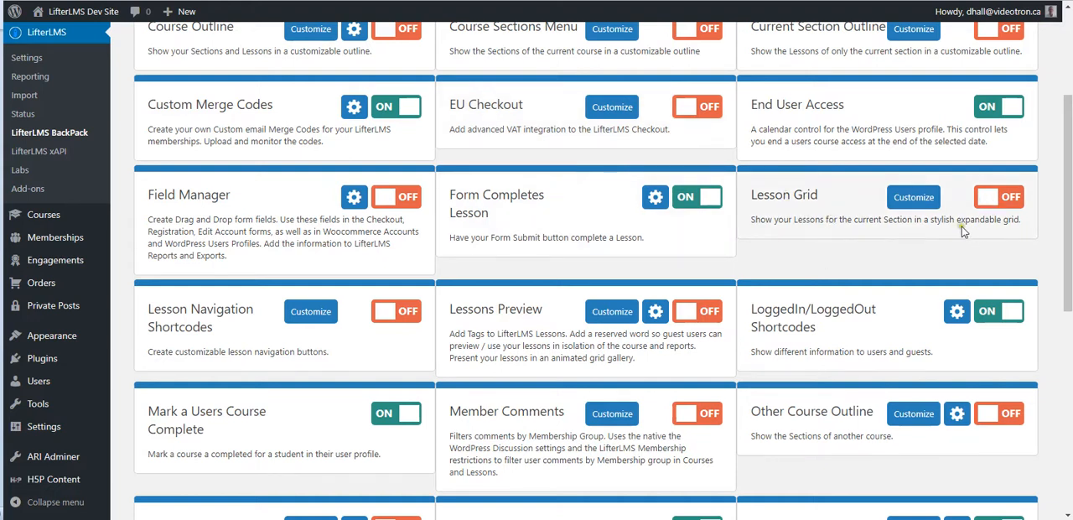
pyautogui.scroll(2, 964, 231)
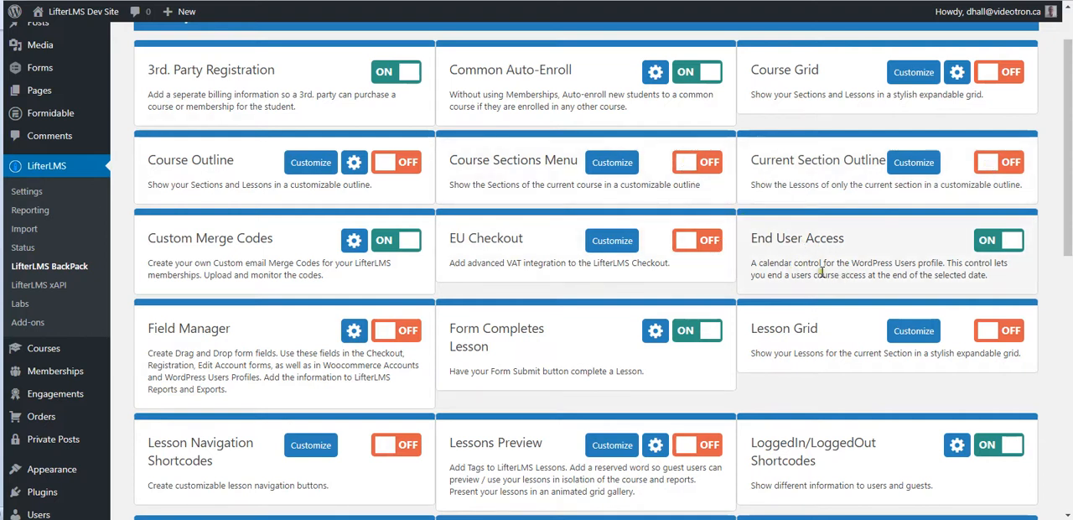
pyautogui.scroll(-2, 826, 273)
pyautogui.scroll(-1, 826, 273)
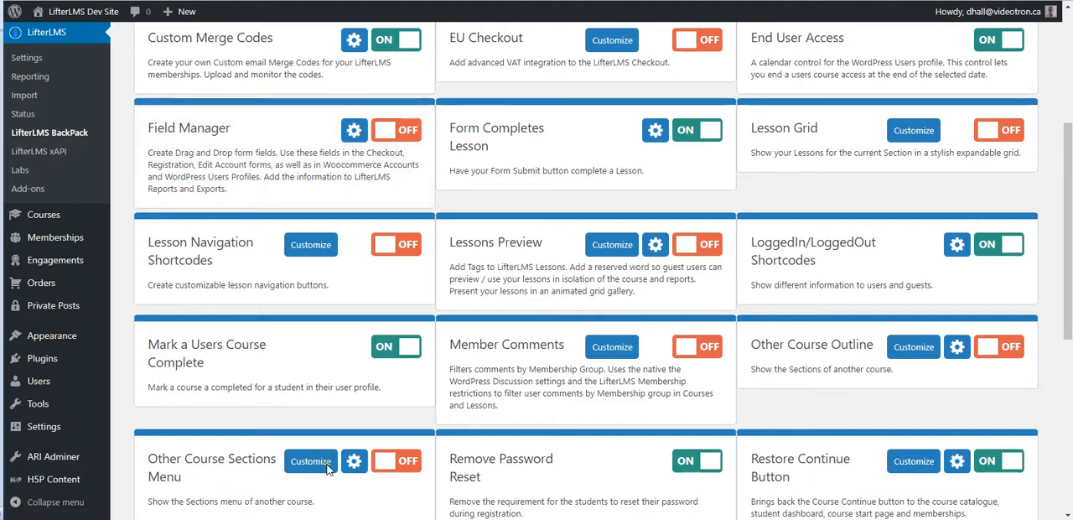
# Switch to the Purchase page and review the Student Information and Student Details fields of the checkout form.
pyautogui.moveTo(312, 518)
pyautogui.click(358, 493)
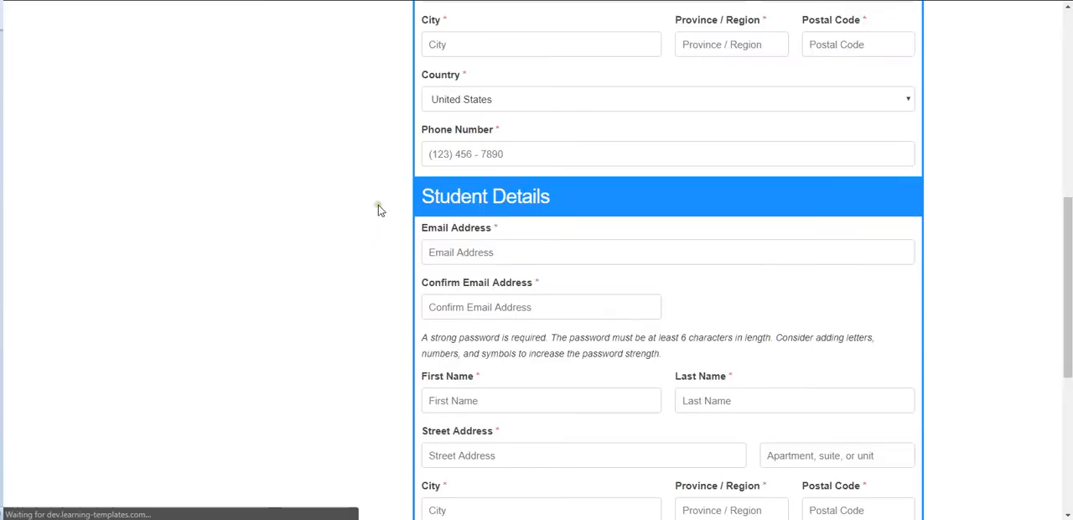
pyautogui.scroll(3, 378, 207)
pyautogui.scroll(2, 378, 207)
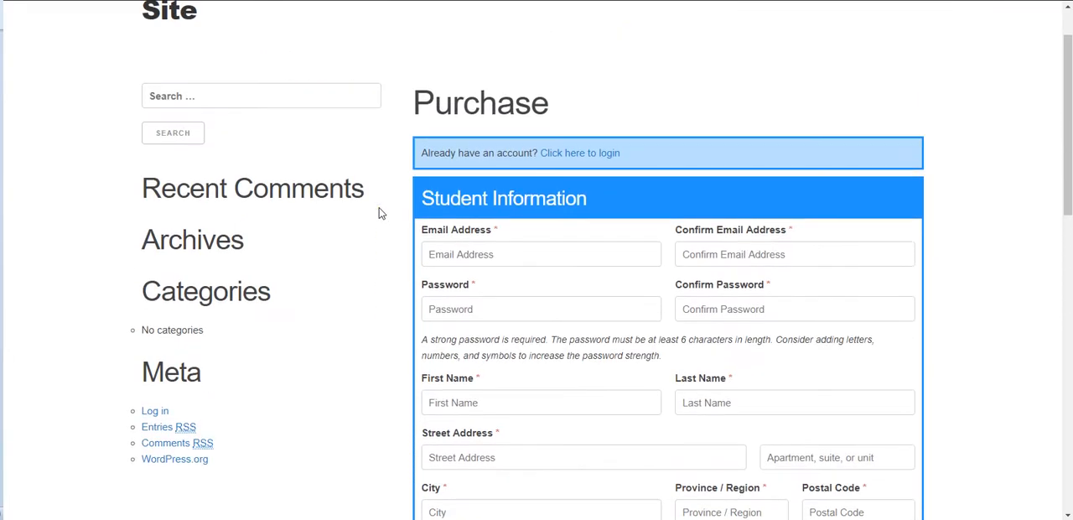
pyautogui.scroll(-1, 383, 211)
pyautogui.scroll(-1, 393, 179)
pyautogui.scroll(-4, 399, 182)
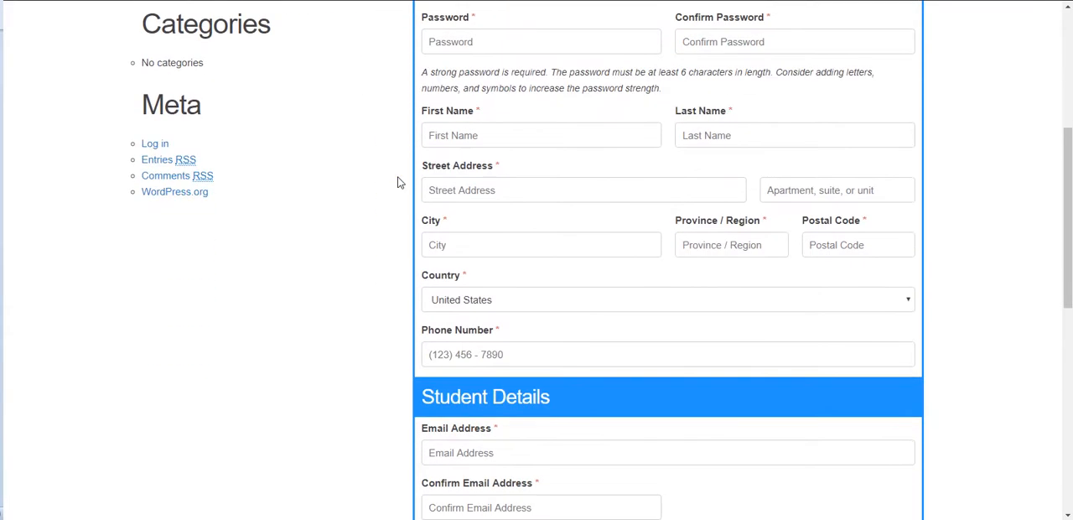
pyautogui.scroll(4, 399, 182)
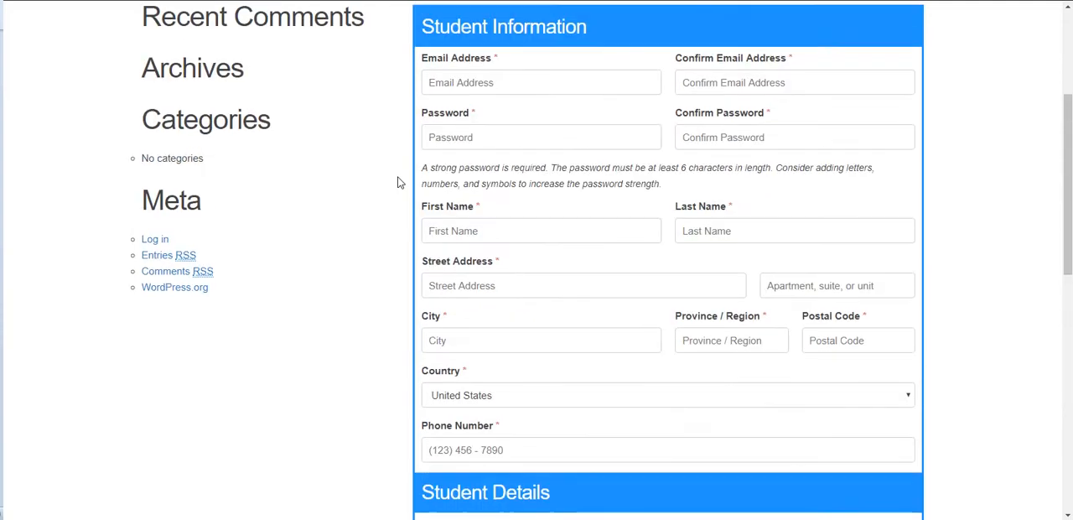
pyautogui.scroll(-1, 399, 182)
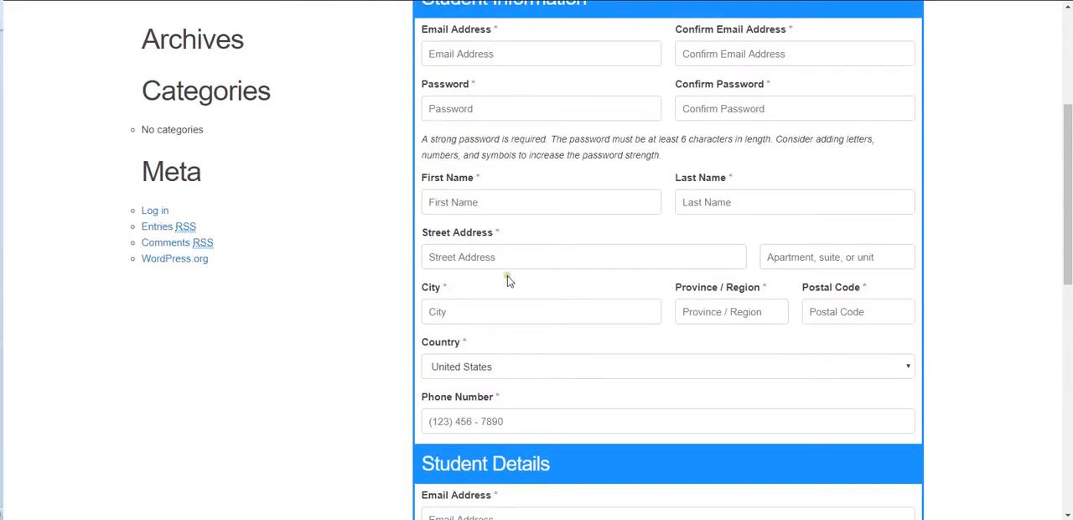
pyautogui.scroll(-5, 385, 293)
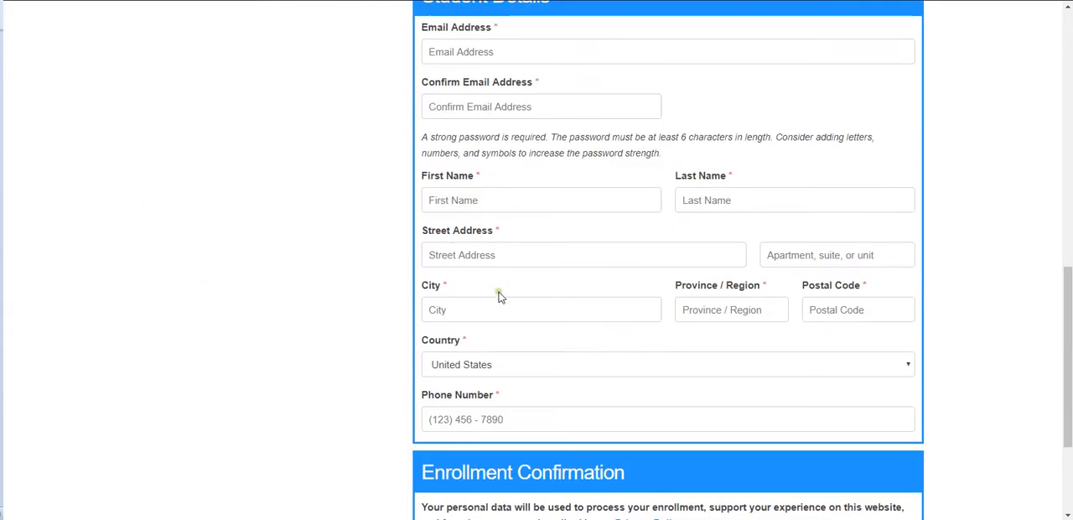
pyautogui.scroll(3, 386, 335)
pyautogui.scroll(3, 389, 336)
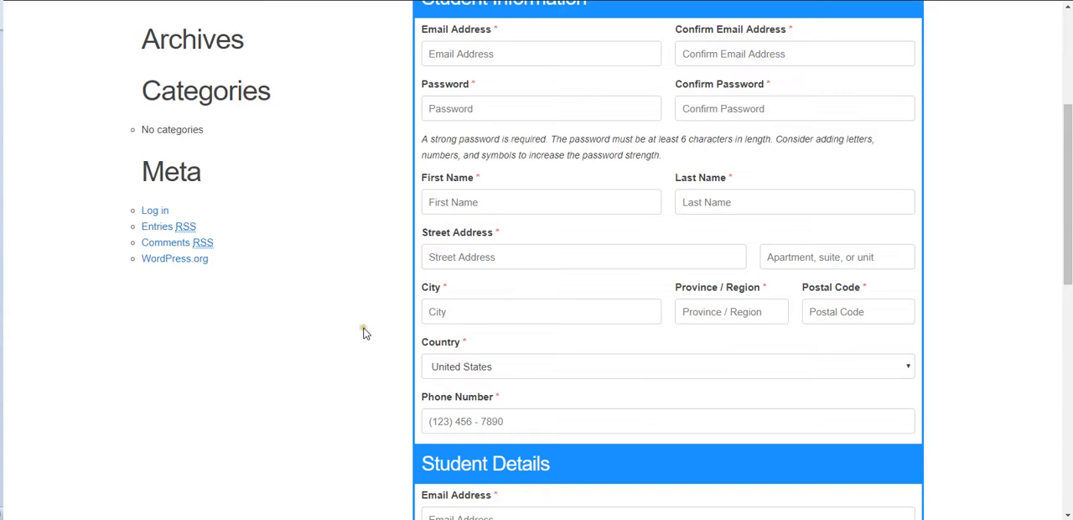
pyautogui.scroll(2, 367, 331)
pyautogui.scroll(-2, 374, 334)
# Return to the LifterLMS BackPack page, turn on Field Manager and open its settings.
pyautogui.click(239, 467)
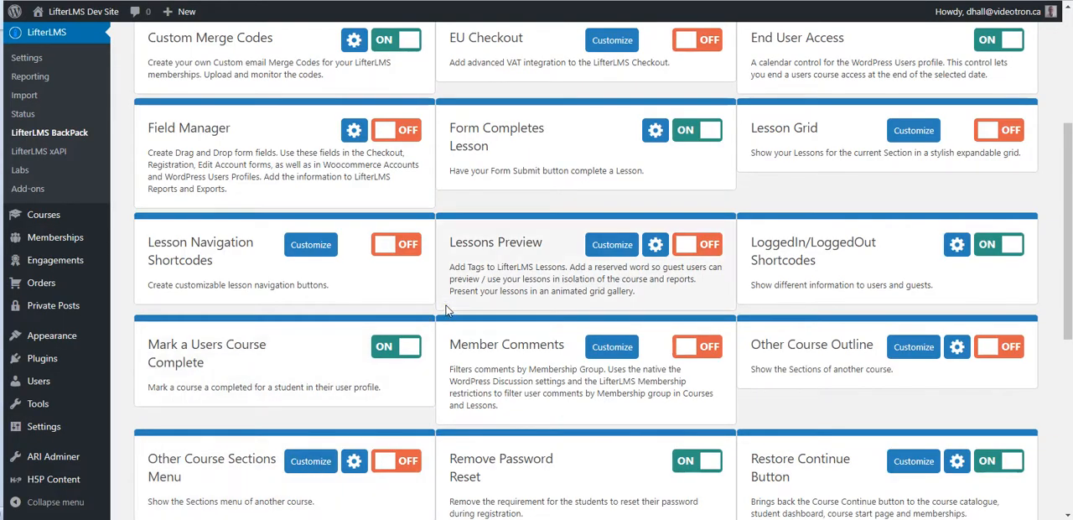
pyautogui.click(384, 129)
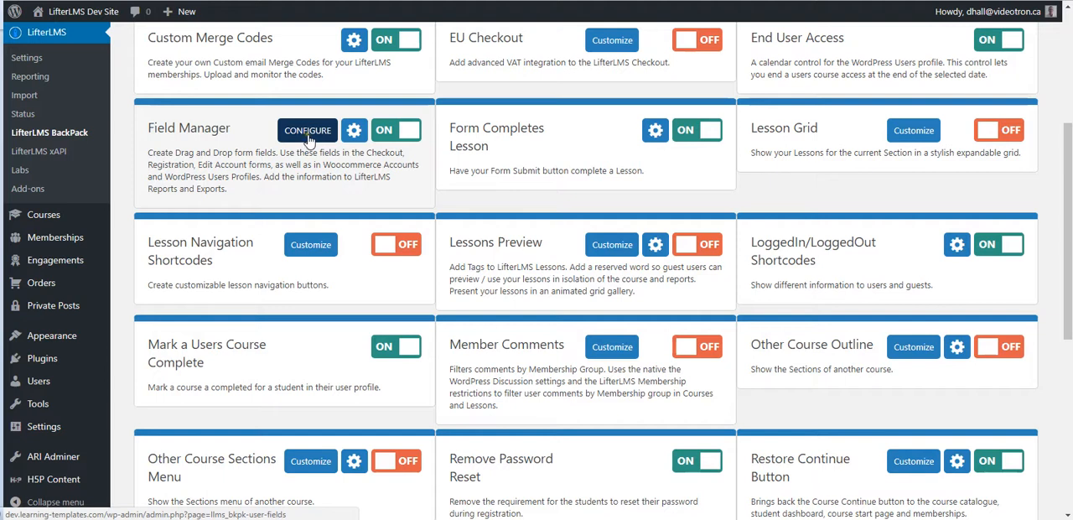
pyautogui.click(354, 134)
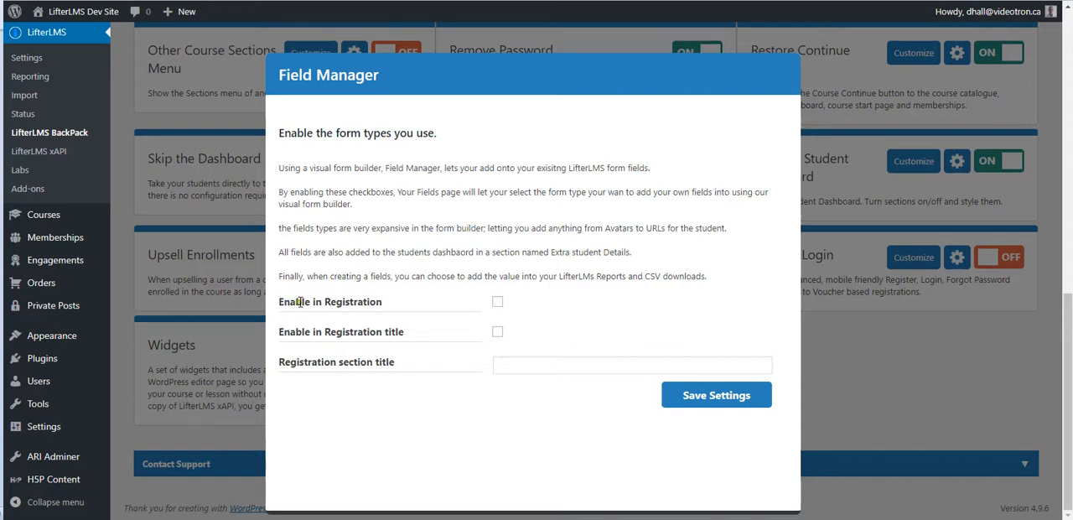
# Enable Field Manager in registration with a section title, title the section "My Custom Fields", then save and close the settings.
pyautogui.click(497, 303)
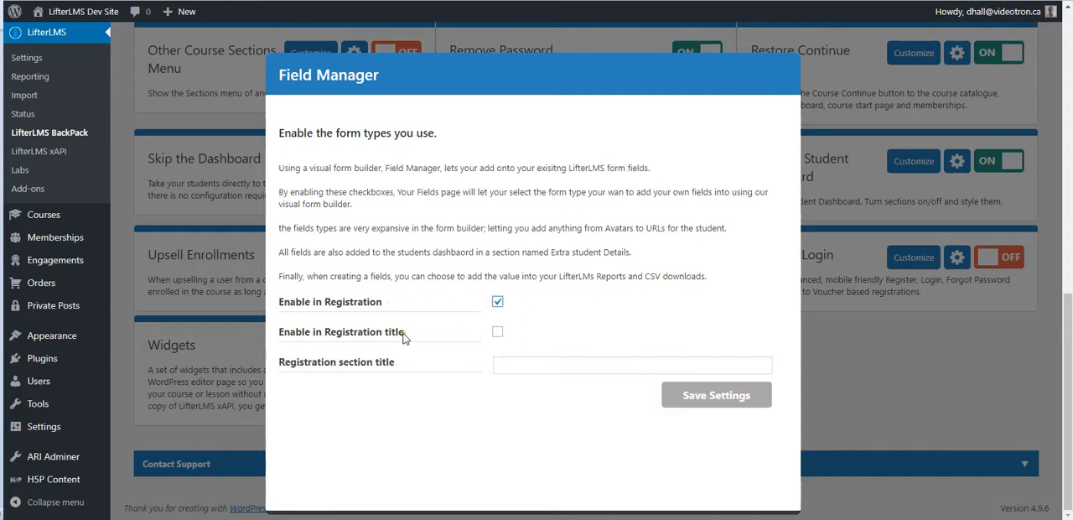
pyautogui.click(498, 333)
pyautogui.click(509, 364)
pyautogui.write('My Custom Fields')
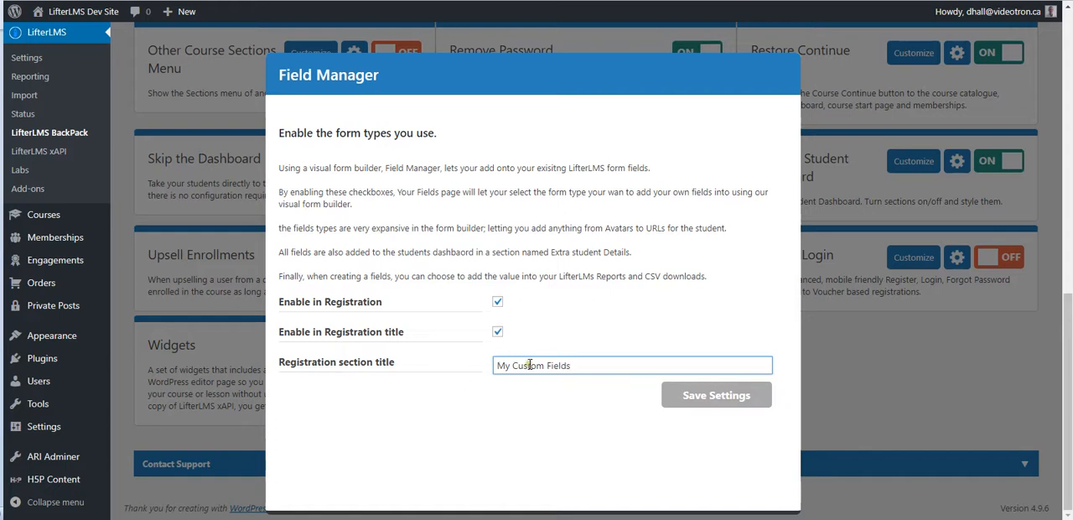
pyautogui.click(697, 403)
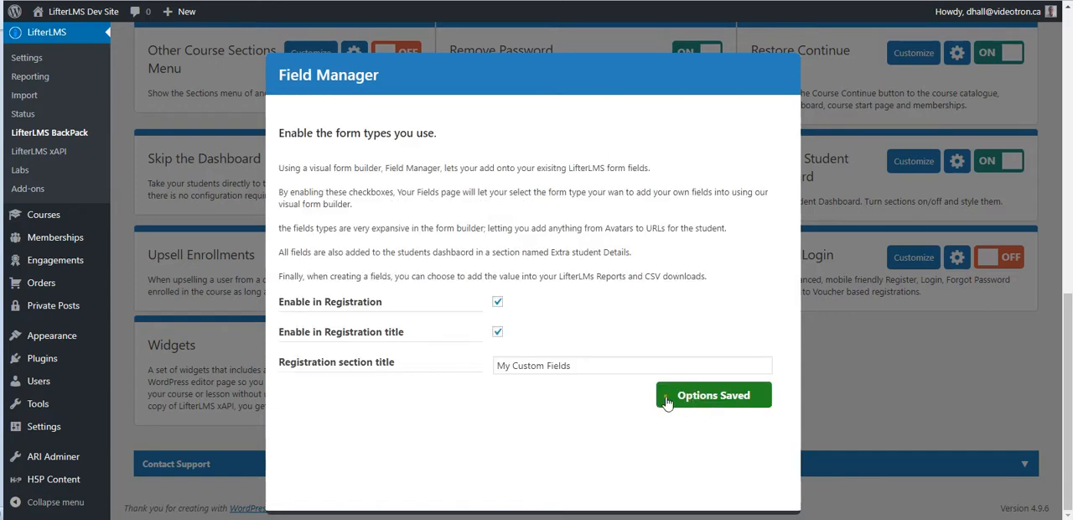
pyautogui.click(834, 336)
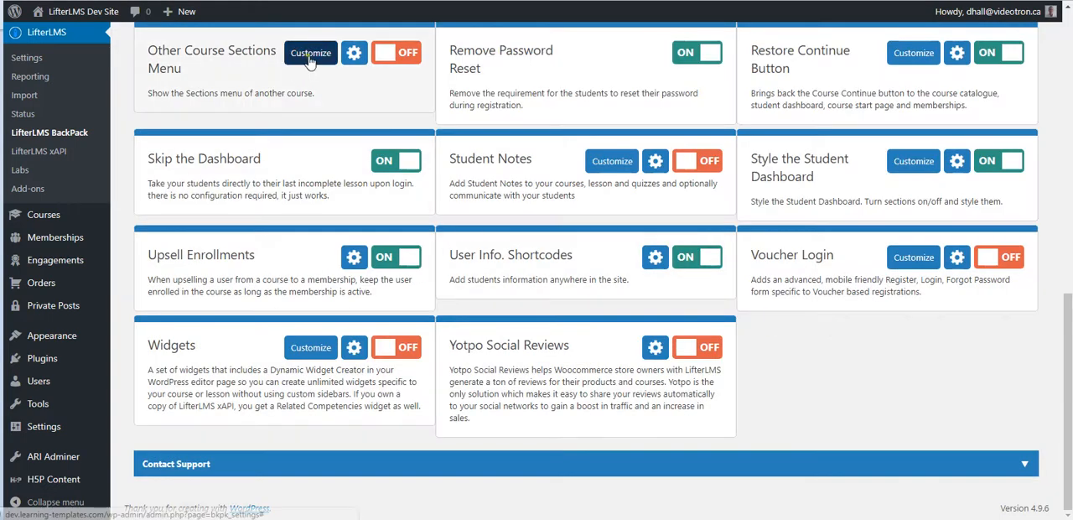
# Open the Field Manager configuration page and choose Registration as the target form.
pyautogui.scroll(5, 285, 126)
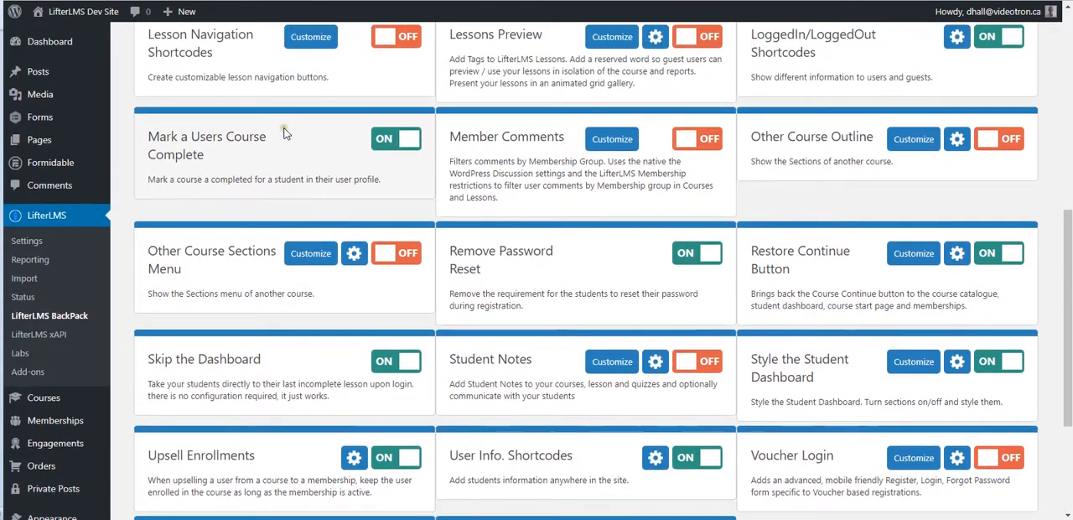
pyautogui.scroll(5, 285, 133)
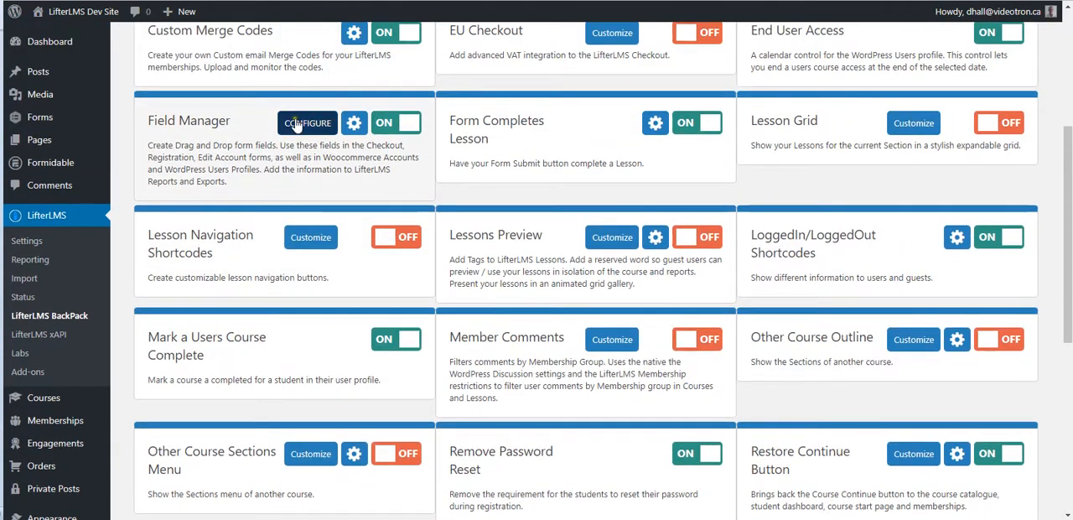
pyautogui.click(295, 124)
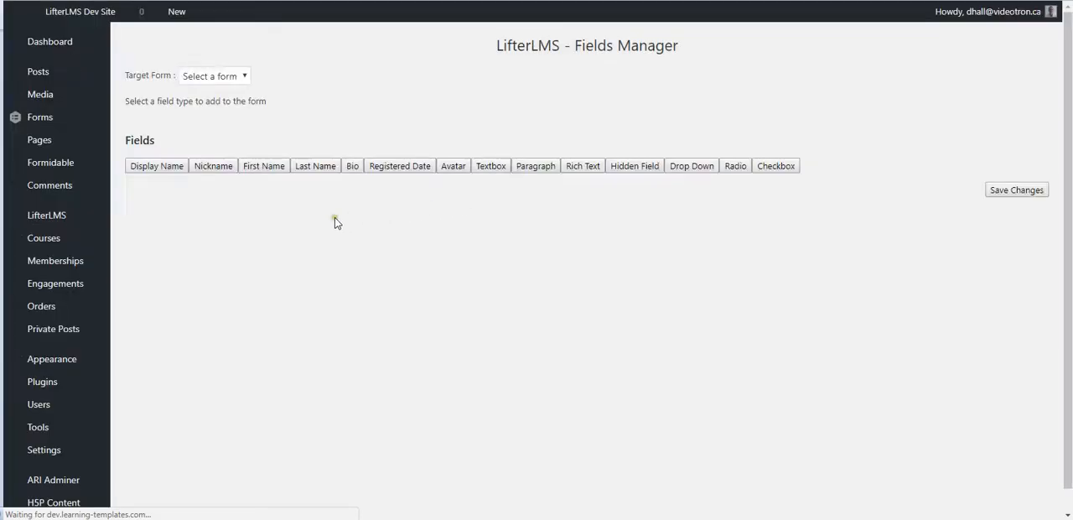
pyautogui.click(241, 68)
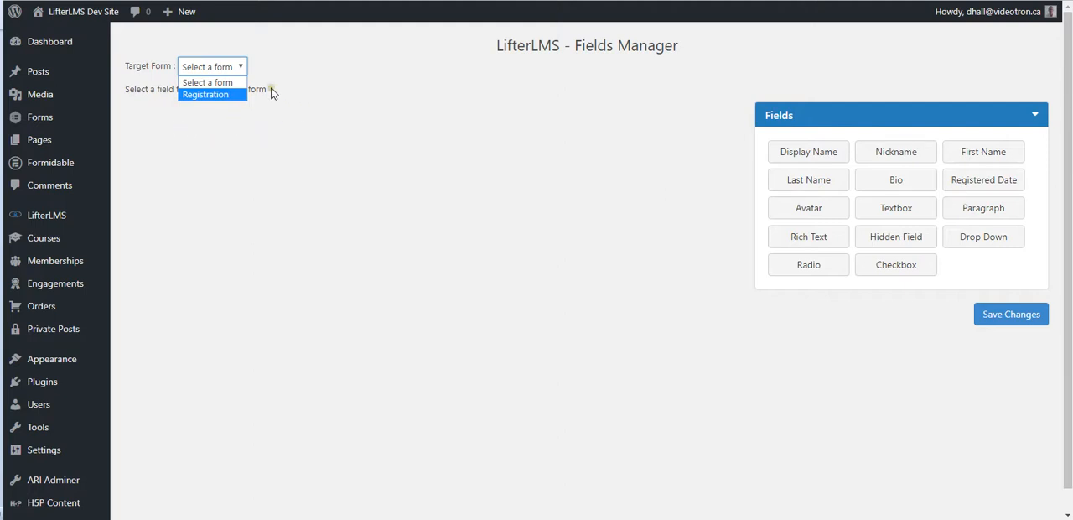
pyautogui.click(224, 99)
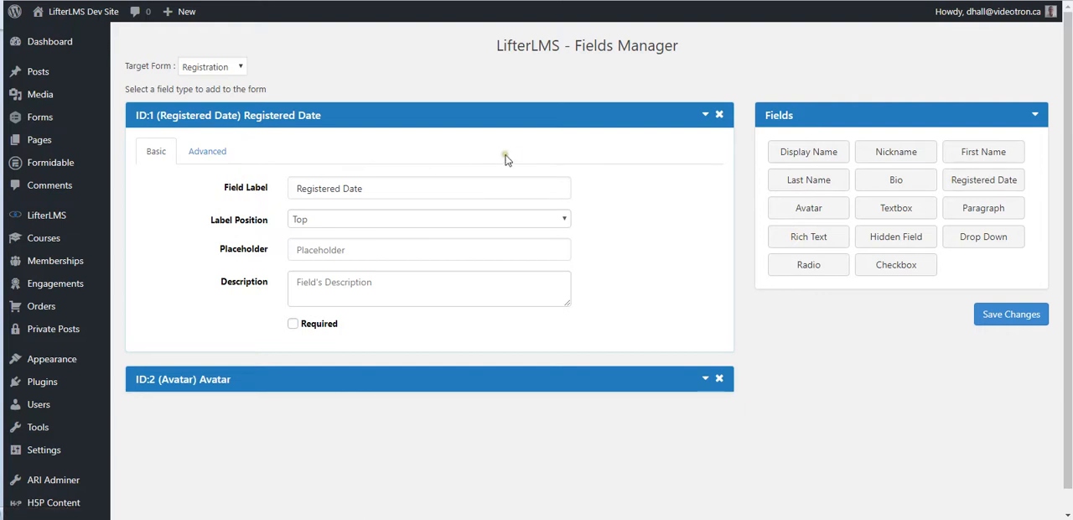
# Remove the existing Registered Date and Avatar fields from the registration form.
pyautogui.click(718, 114)
pyautogui.click(608, 45)
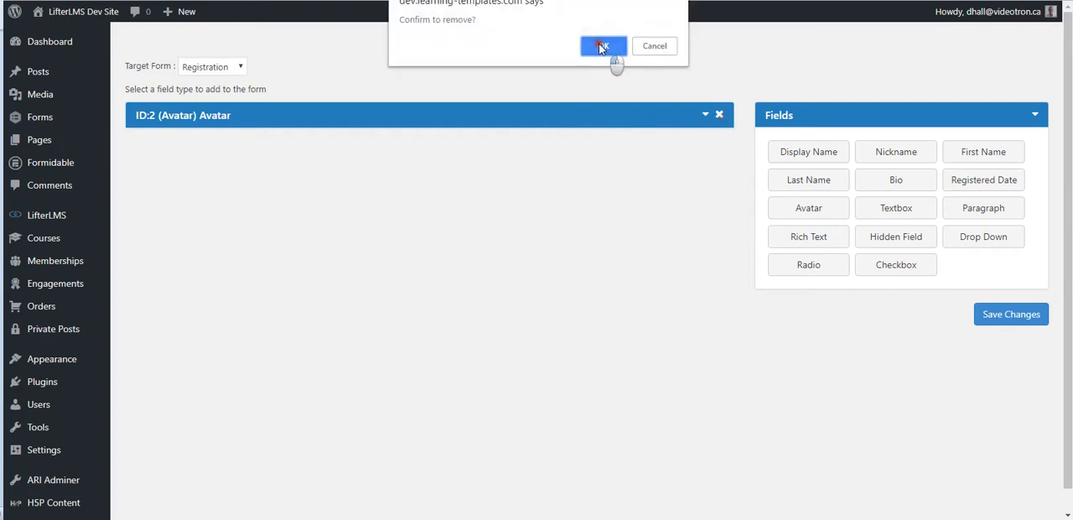
pyautogui.click(609, 52)
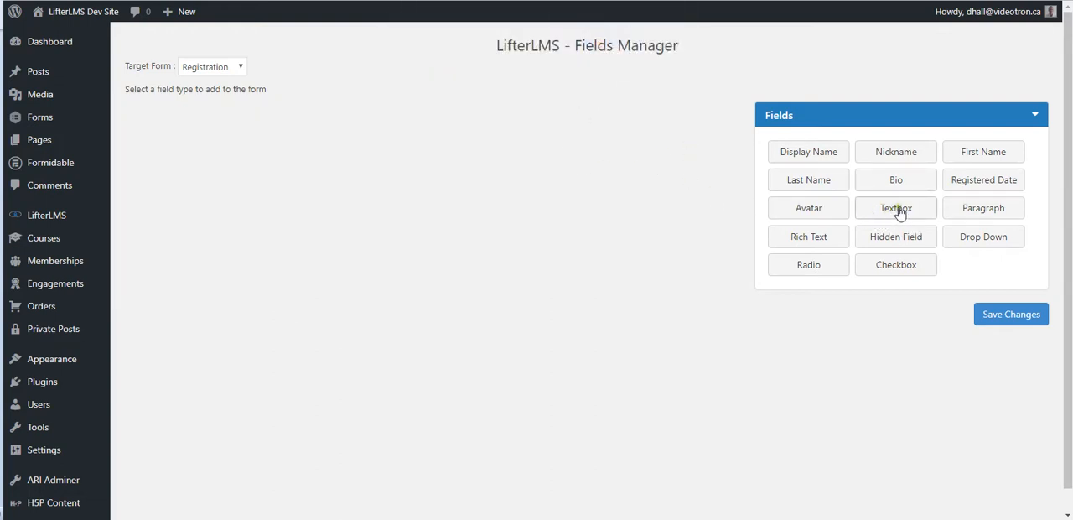
# Add a Drop Down field to the registration form, label it "Pick a color", and check its meta key.
pyautogui.click(960, 239)
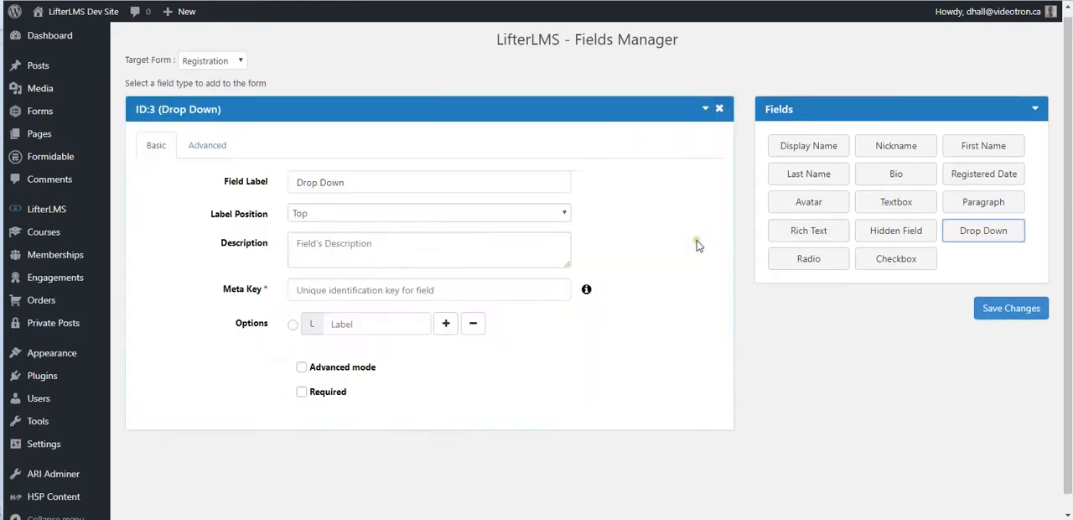
pyautogui.tripleClick(373, 190)
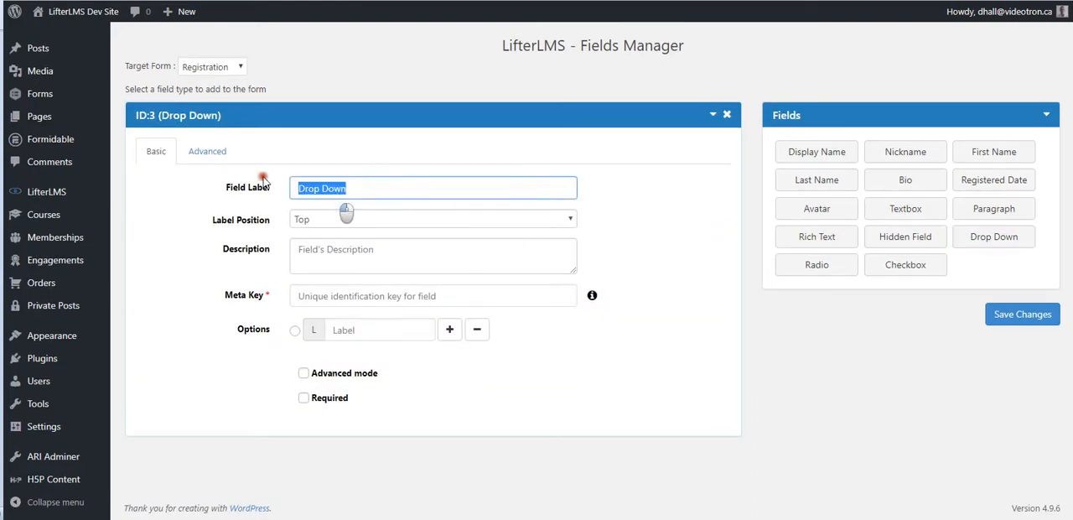
pyautogui.write('Pick a color')
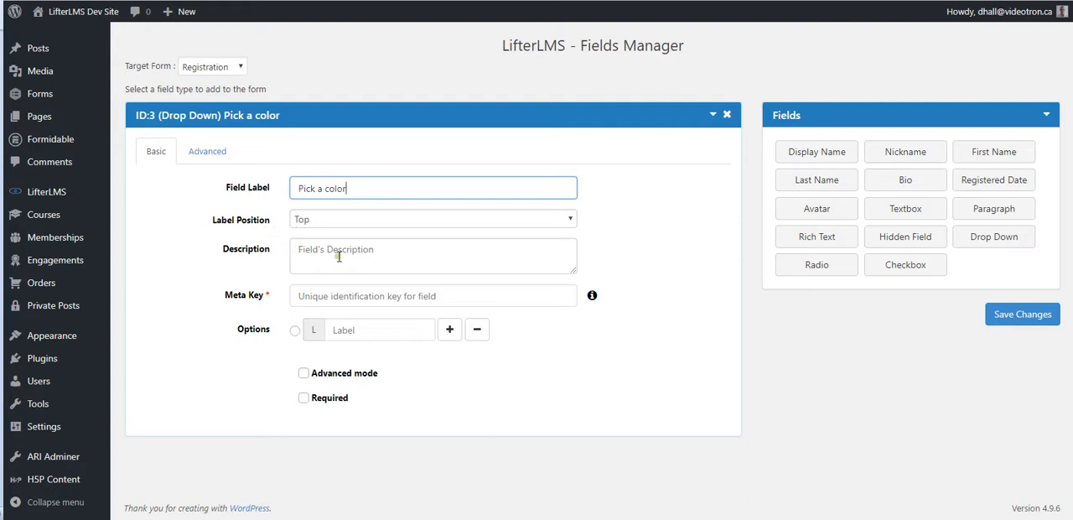
pyautogui.click(362, 330)
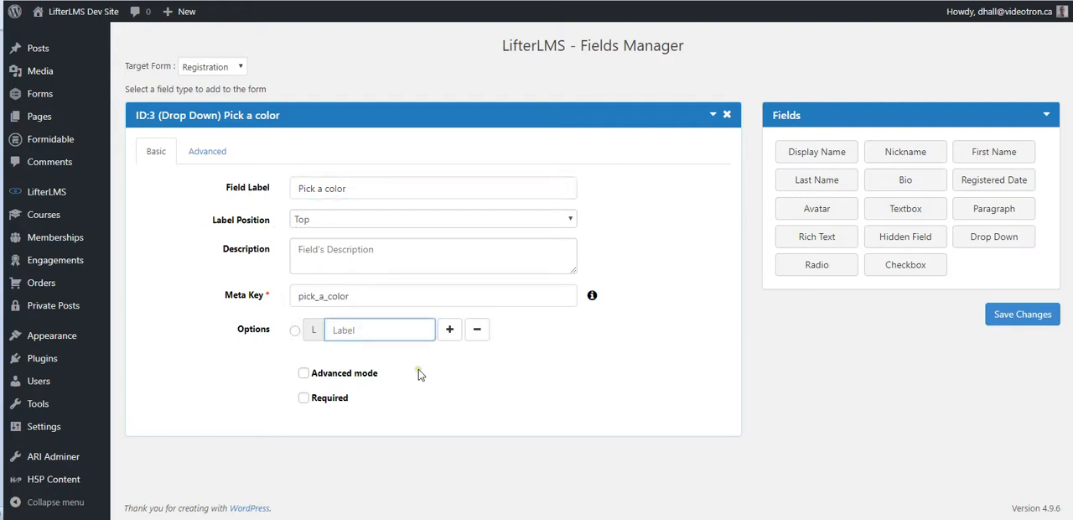
pyautogui.click(300, 297)
pyautogui.moveTo(299, 297); pyautogui.dragTo(352, 296)
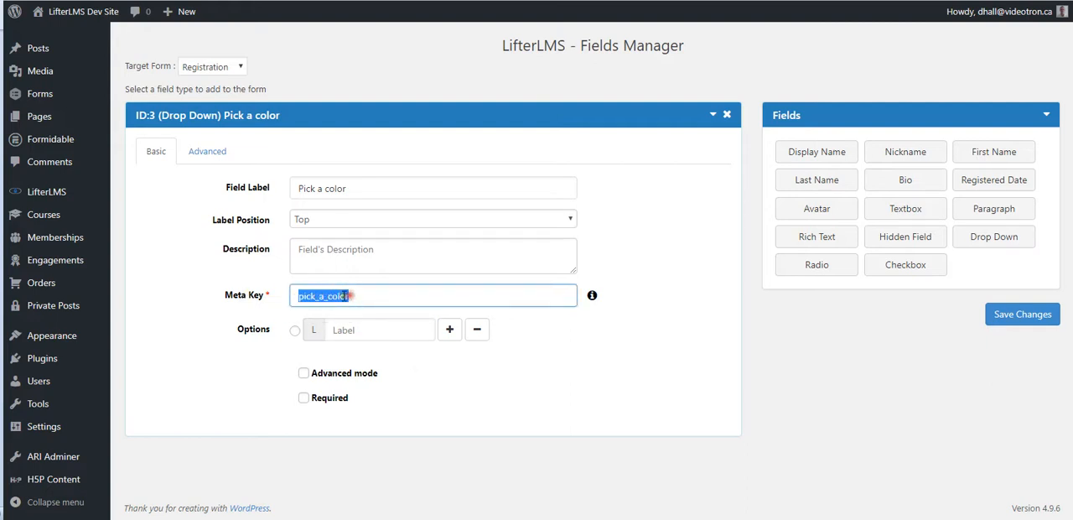
pyautogui.click(354, 296)
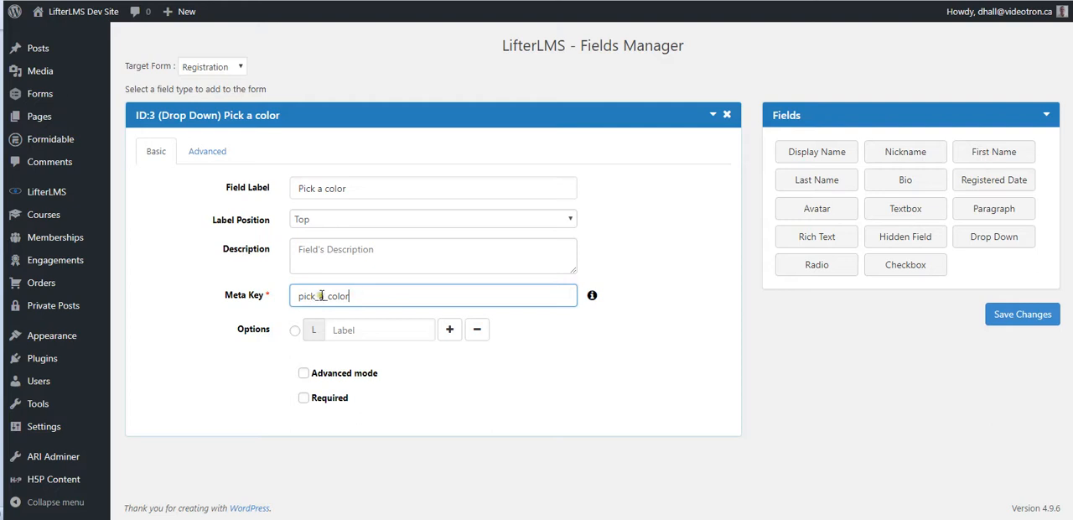
# Give the Pick a color drop-down three options: Red, White and Blue.
pyautogui.click(361, 330)
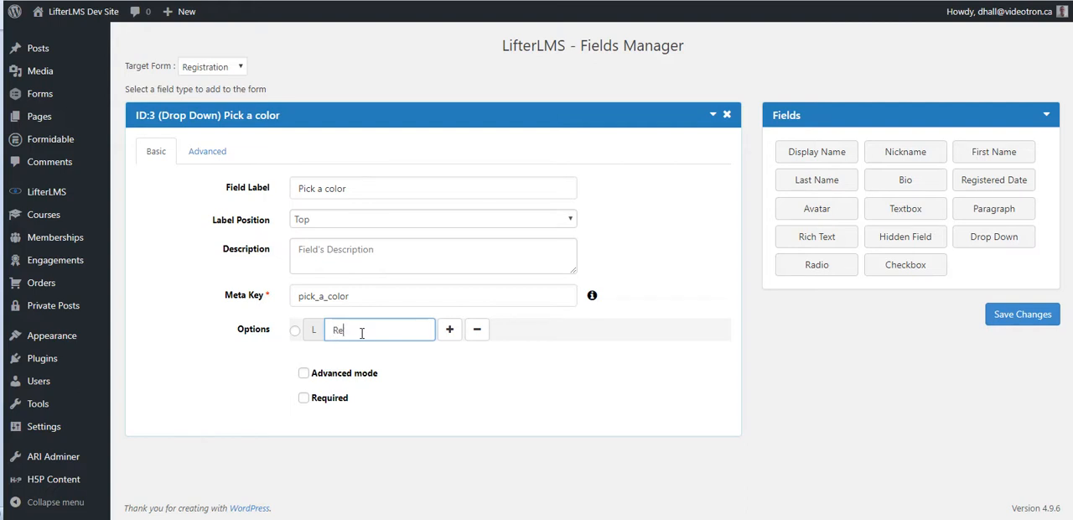
pyautogui.click(449, 328)
pyautogui.click(362, 362)
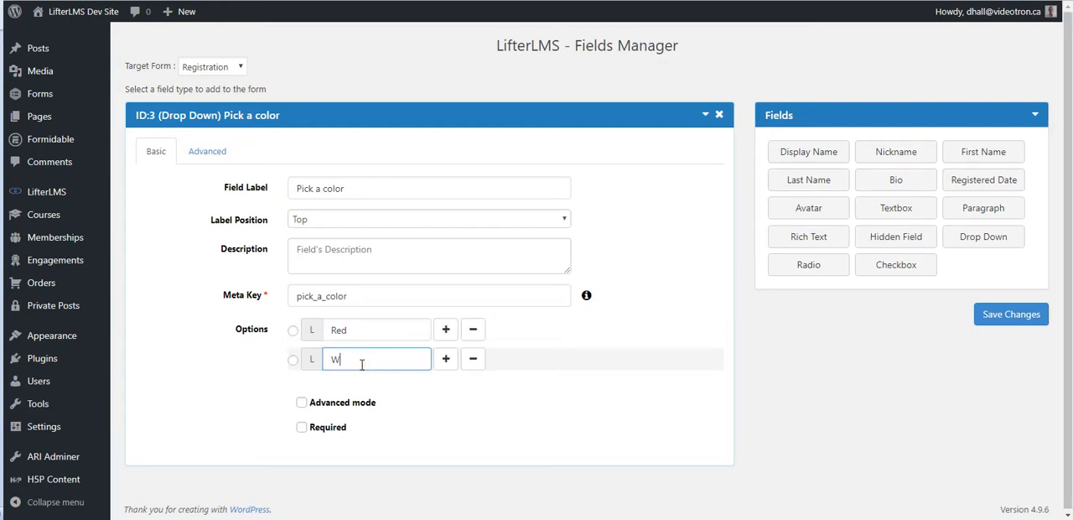
pyautogui.write('White')
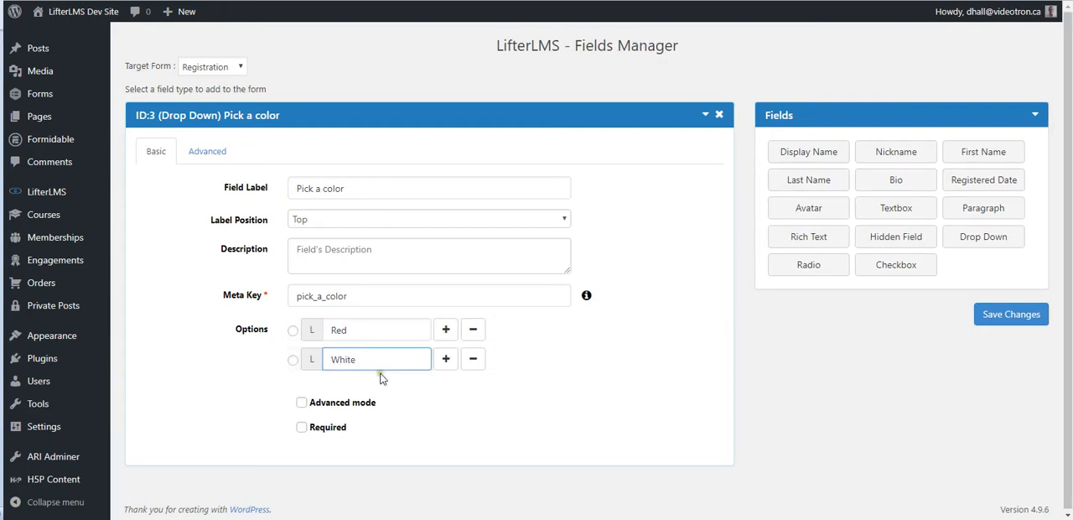
pyautogui.click(445, 359)
pyautogui.click(375, 389)
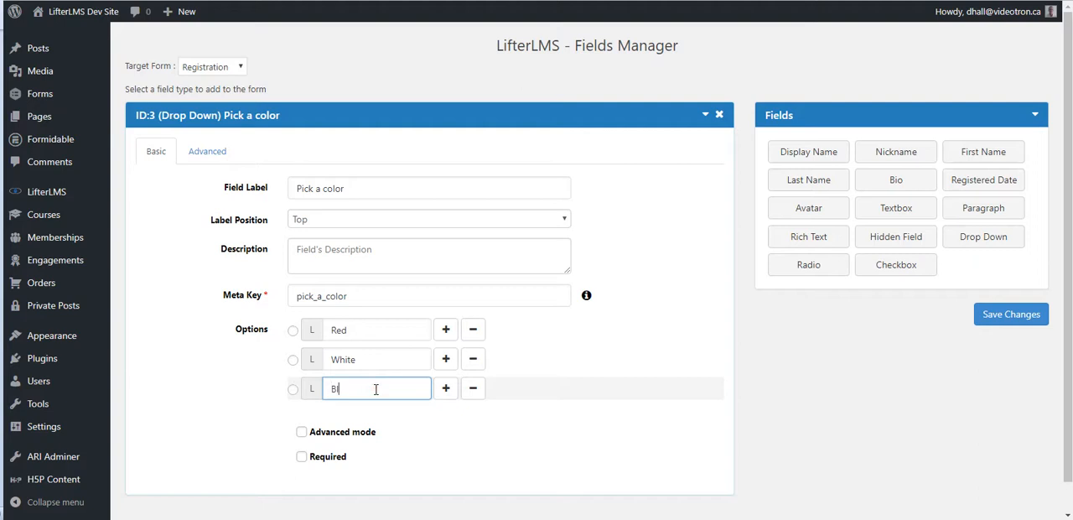
pyautogui.write('Blue')
pyautogui.click(471, 444)
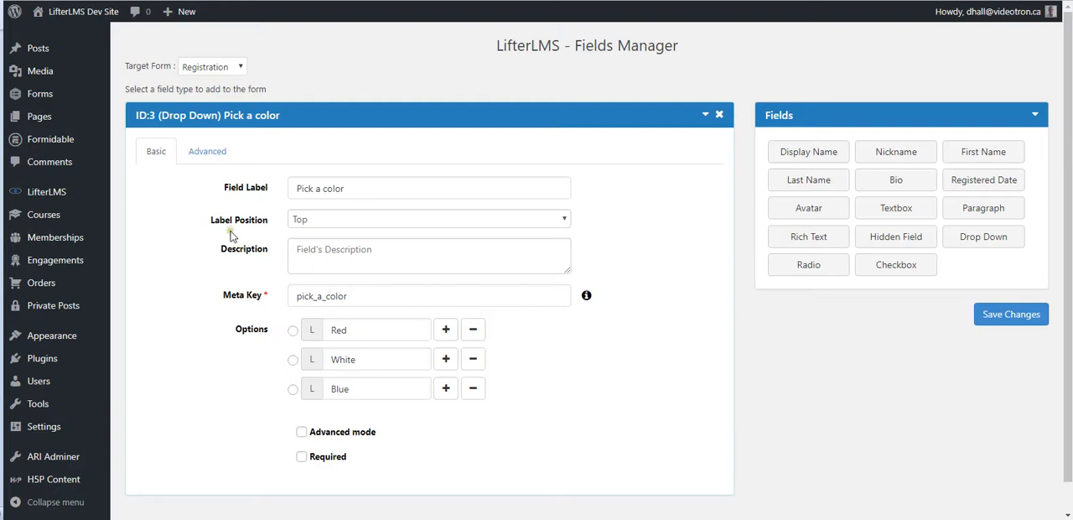
# Enable Show in Report and Export for the Pick a color field and save the form changes.
pyautogui.click(205, 161)
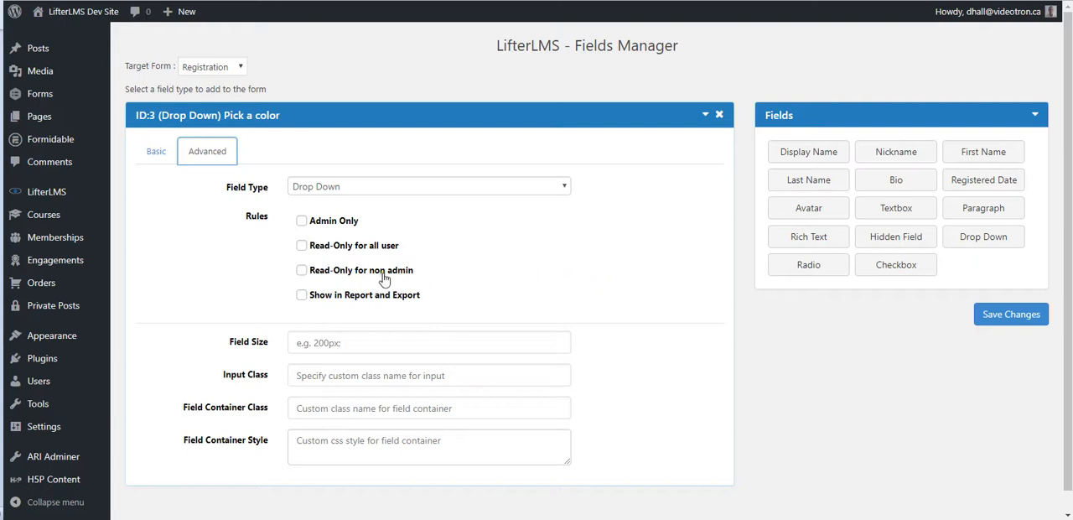
pyautogui.click(302, 298)
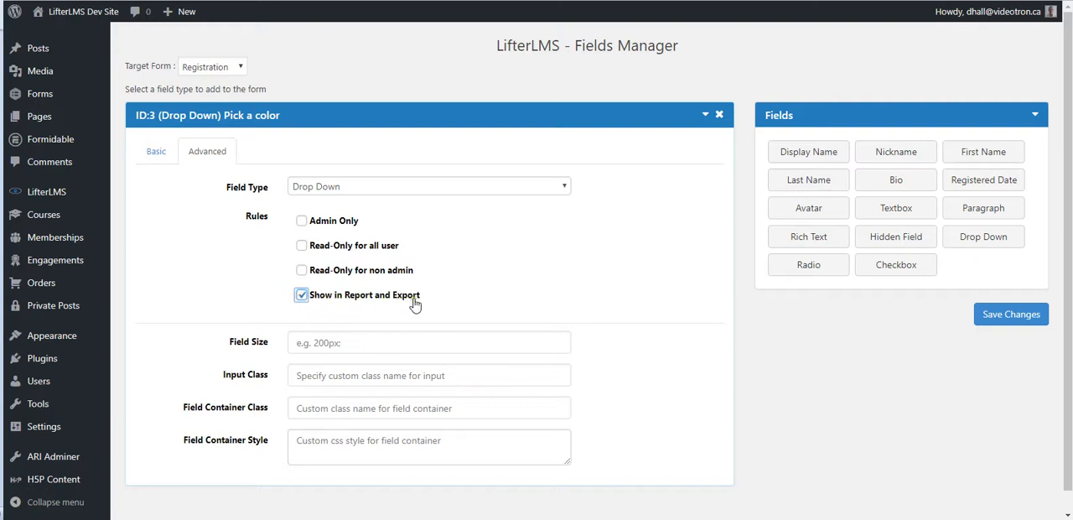
pyautogui.click(984, 316)
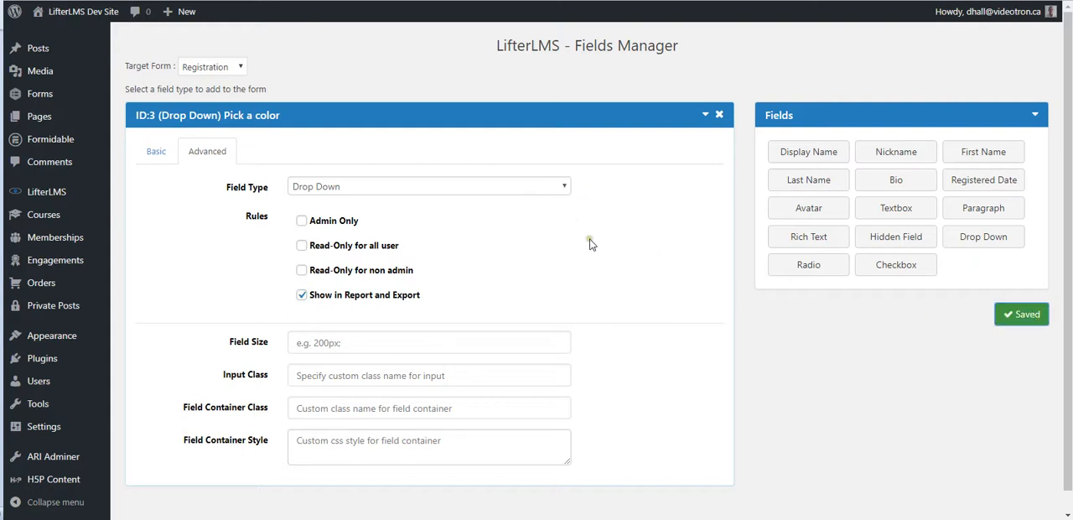
# Switch to the student registration page, reload it, and check the Pick a color choices under My Custom Fields.
pyautogui.hotkey('alt', 'Tab')
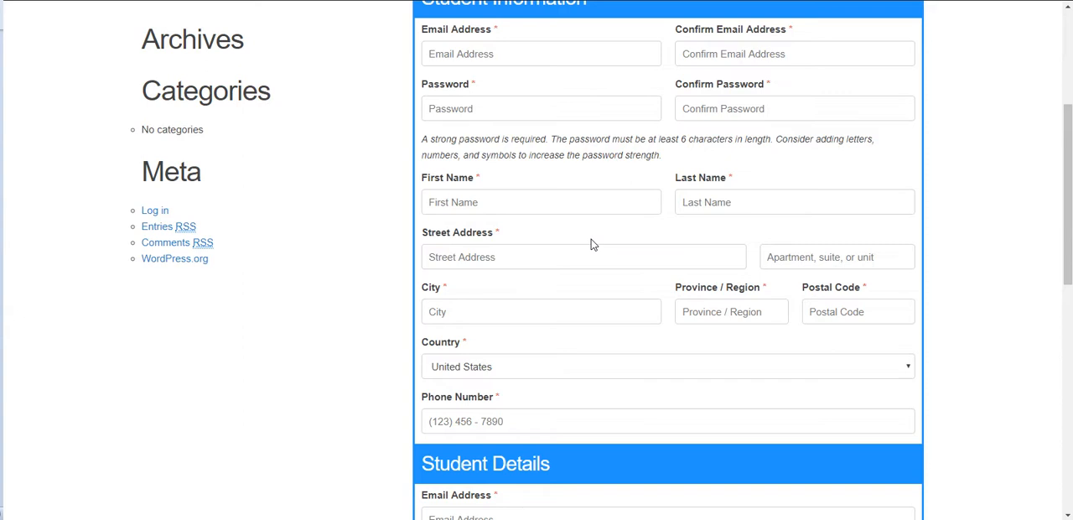
pyautogui.press('F5')
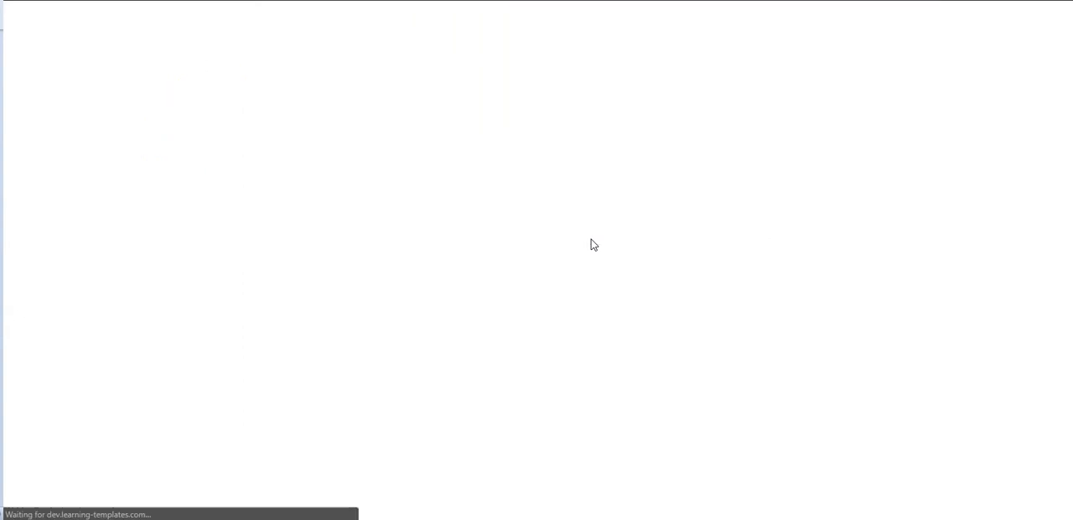
pyautogui.scroll(-3, 398, 223)
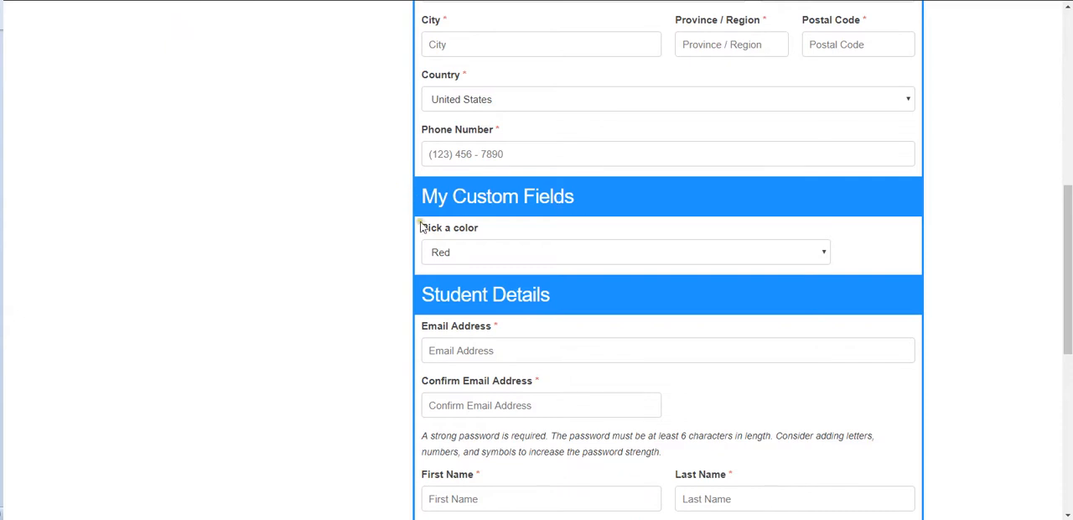
pyautogui.click(537, 259)
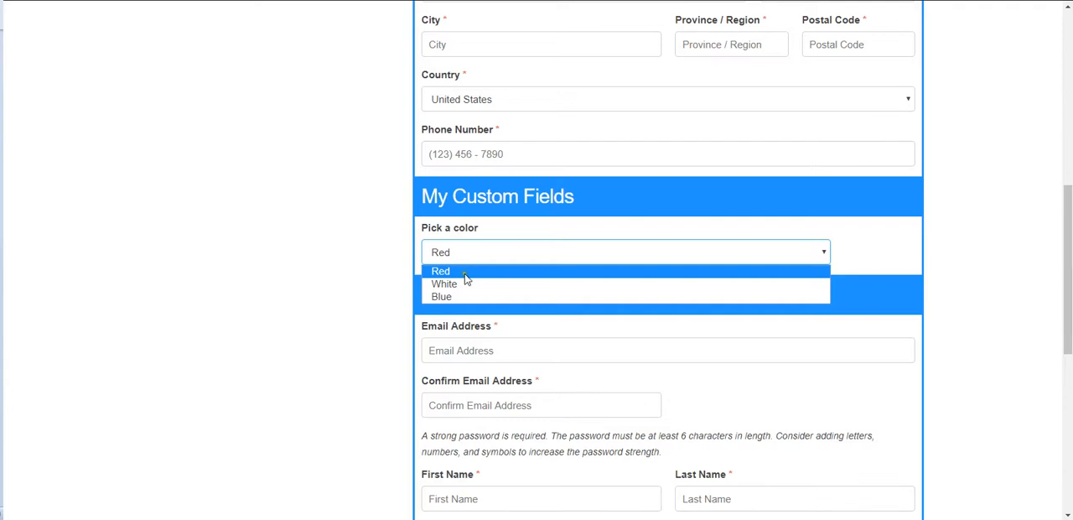
pyautogui.click(378, 247)
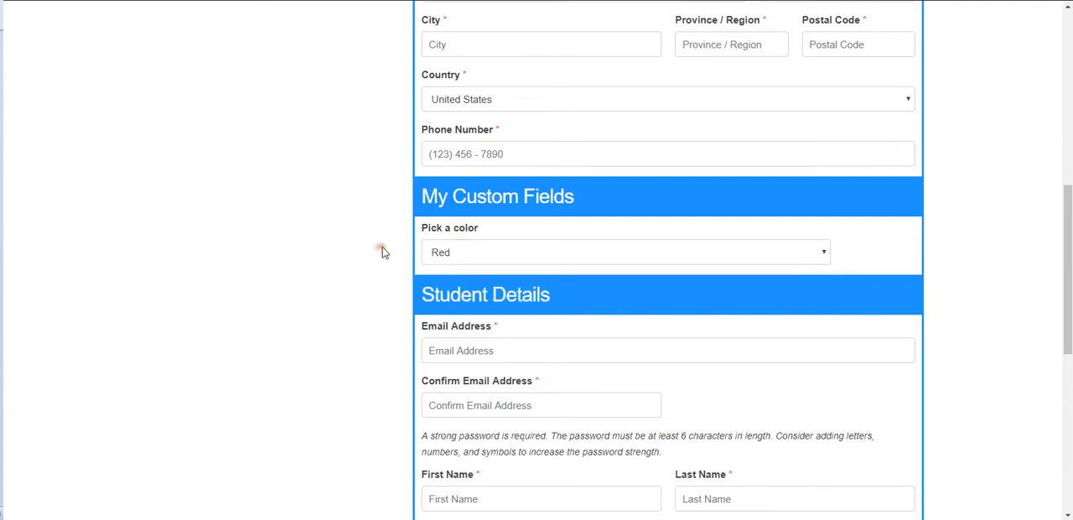
# Return to the Fields Manager page and open the logged-in account's own profile in a new tab.
pyautogui.hotkey('alt', 'Tab')
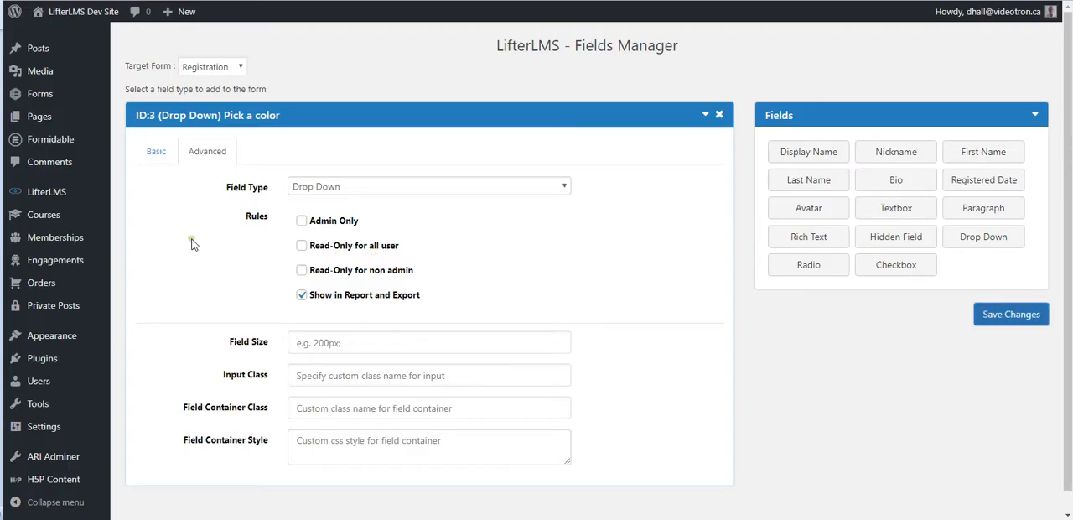
pyautogui.scroll(-1, 157, 271)
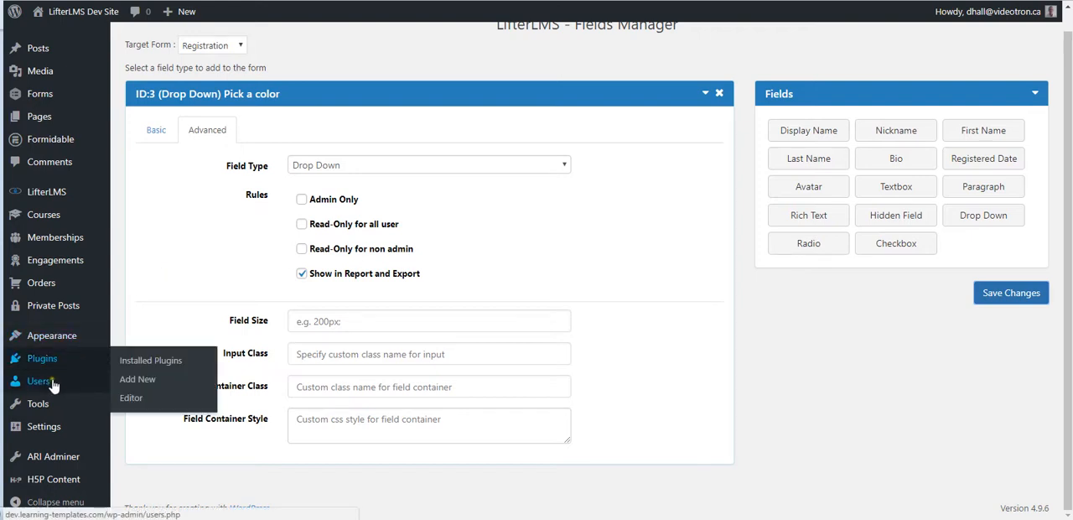
pyautogui.moveTo(66, 389)
pyautogui.rightClick(140, 420)
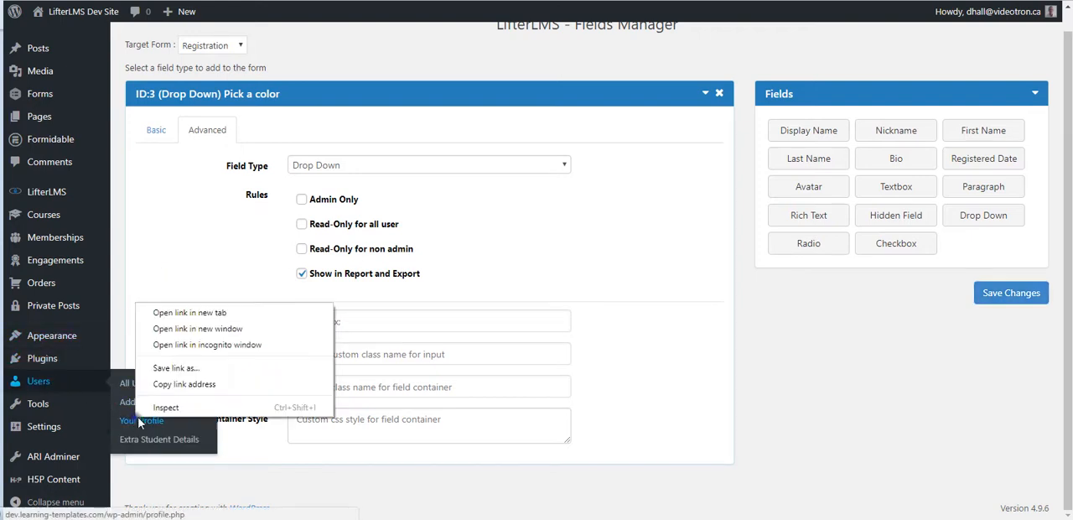
pyautogui.click(167, 314)
pyautogui.click(226, 1)
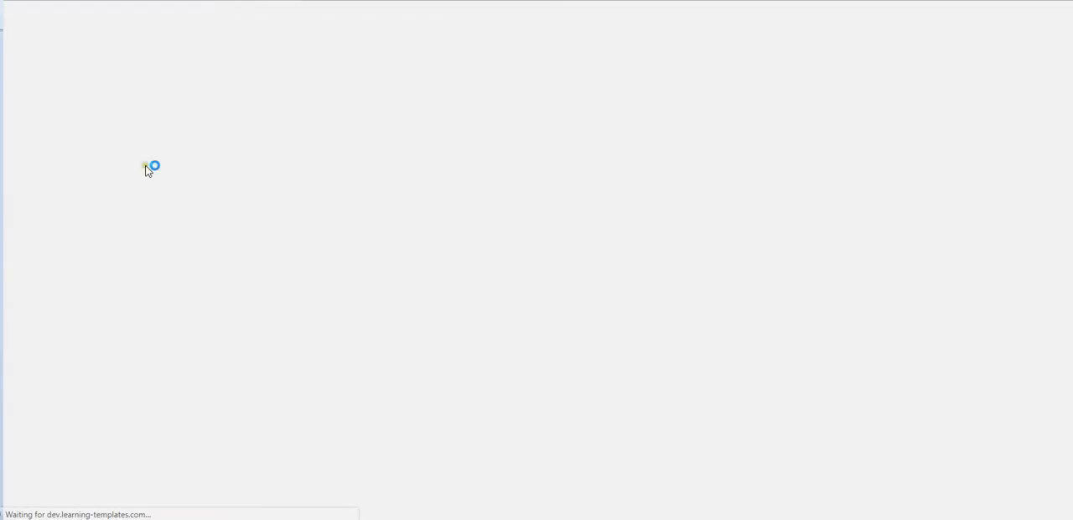
# Examine the Registration Information section of the profile and the choices of its Pick a color field.
pyautogui.scroll(-3, 216, 220)
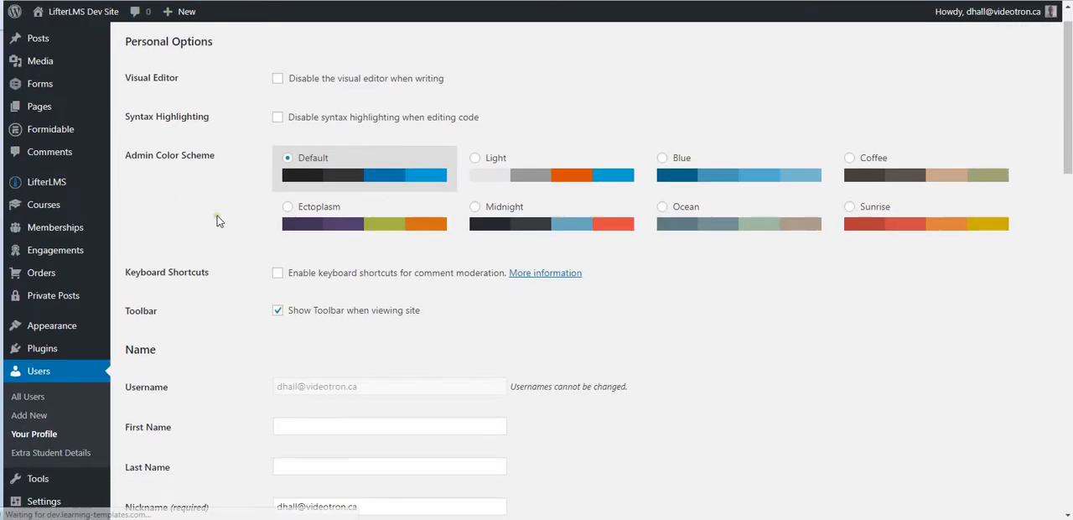
pyautogui.scroll(-4, 225, 216)
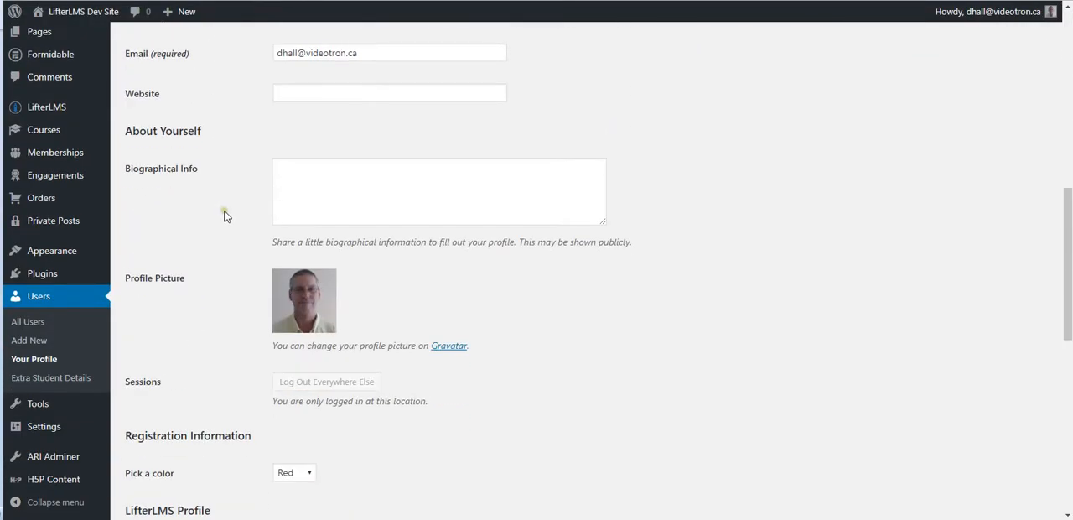
pyautogui.scroll(-4, 230, 216)
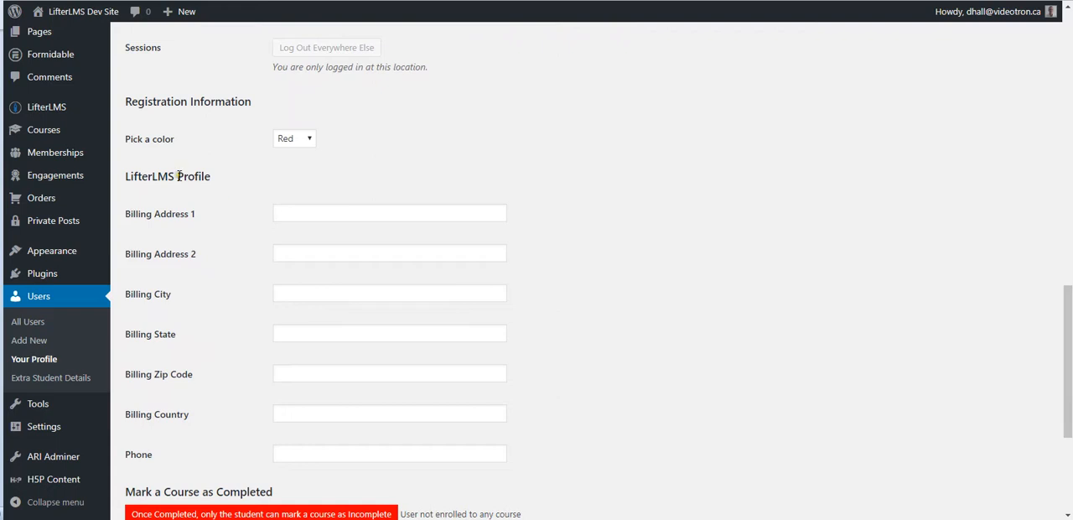
pyautogui.scroll(2, 216, 180)
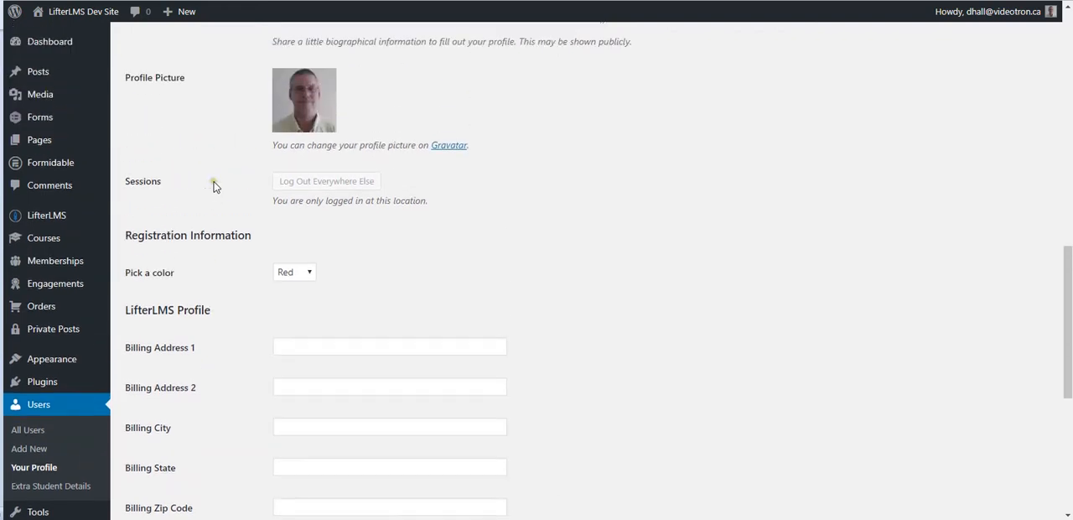
pyautogui.moveTo(126, 165); pyautogui.dragTo(260, 180)
pyautogui.click(237, 190)
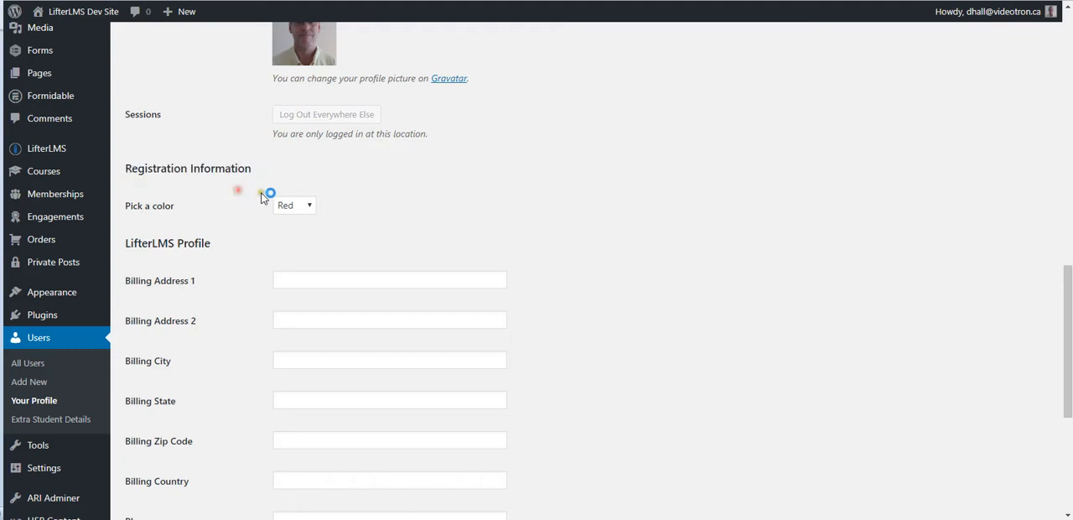
pyautogui.click(305, 206)
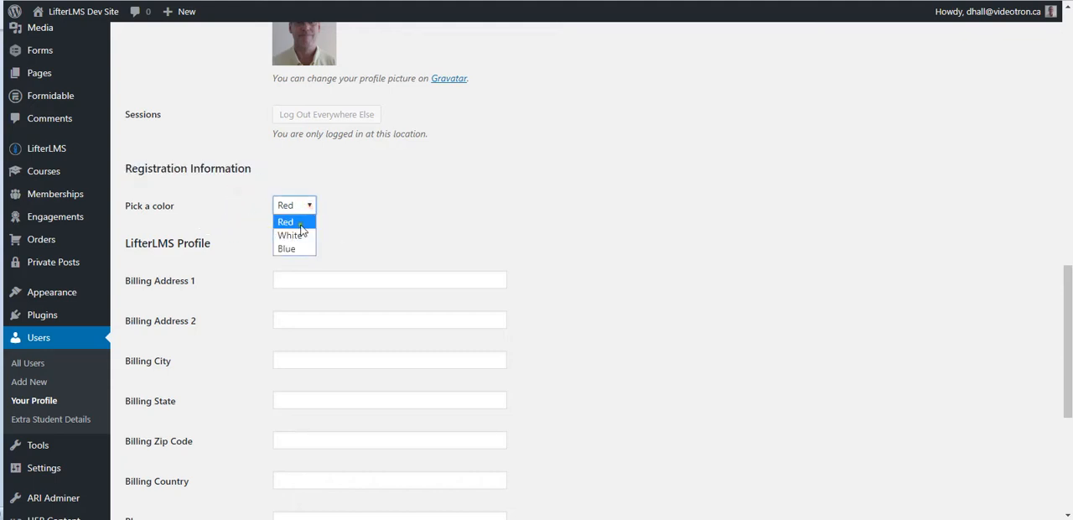
pyautogui.click(236, 205)
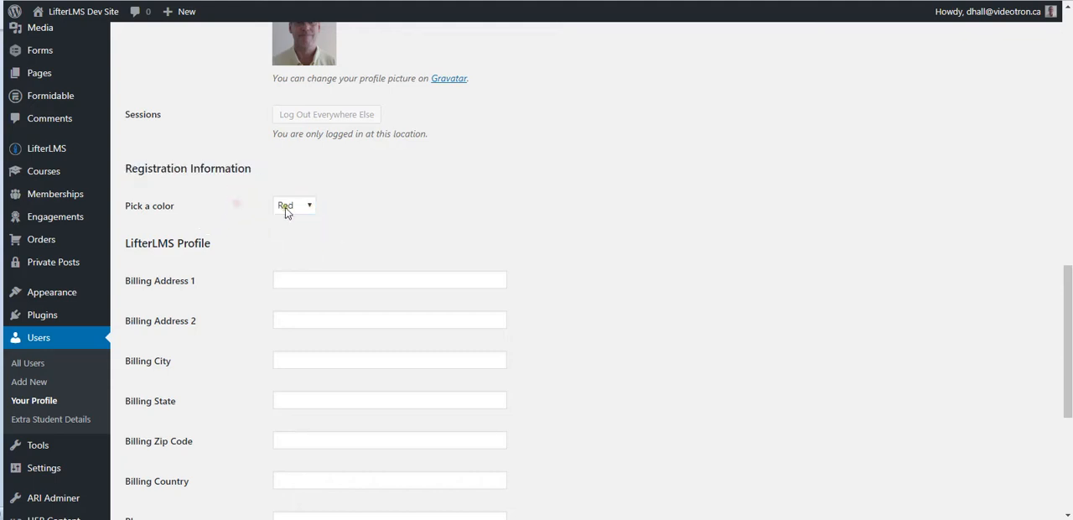
# Set the profile's Pick a color field to White, update the profile, and check the saved choice.
pyautogui.click(308, 208)
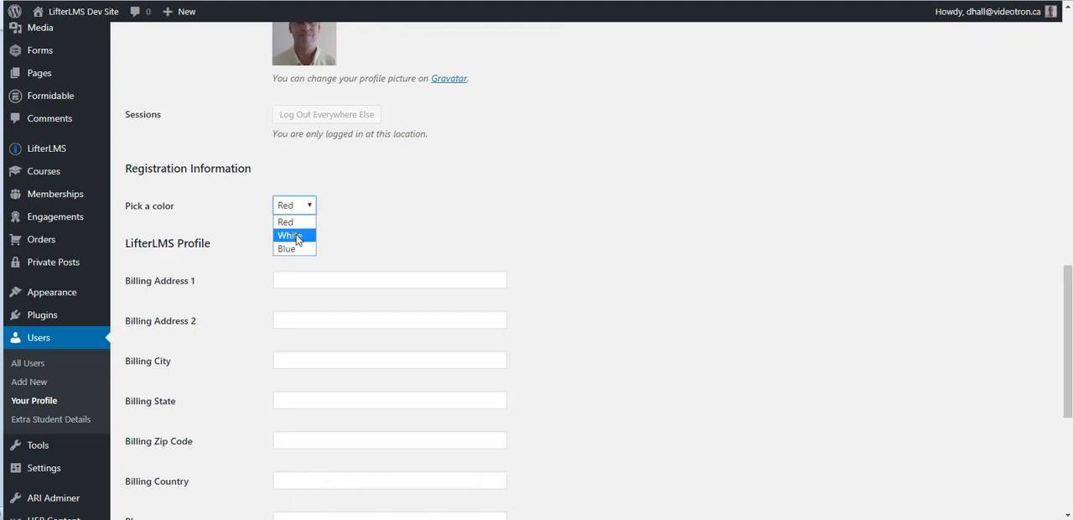
pyautogui.scroll(-4, 223, 233)
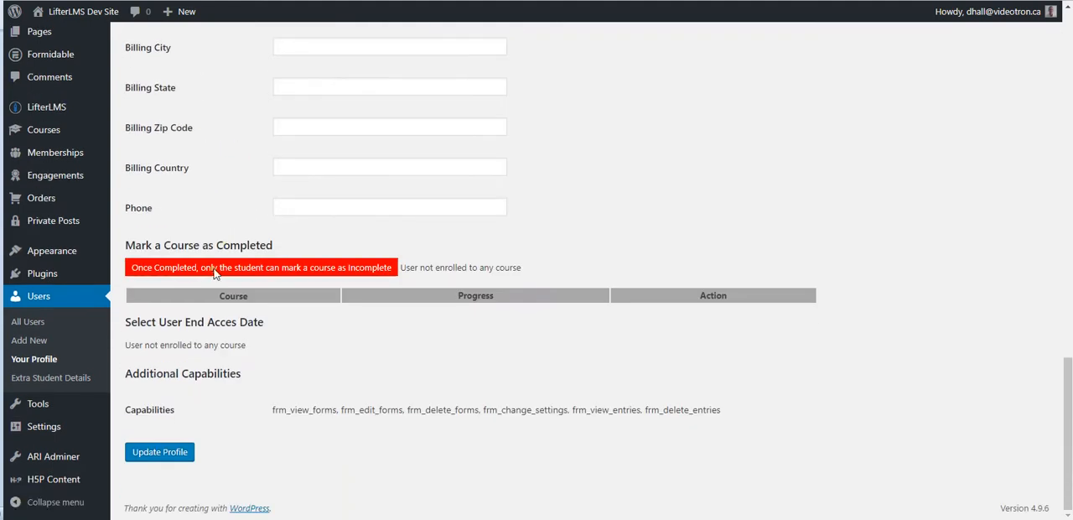
pyautogui.click(155, 451)
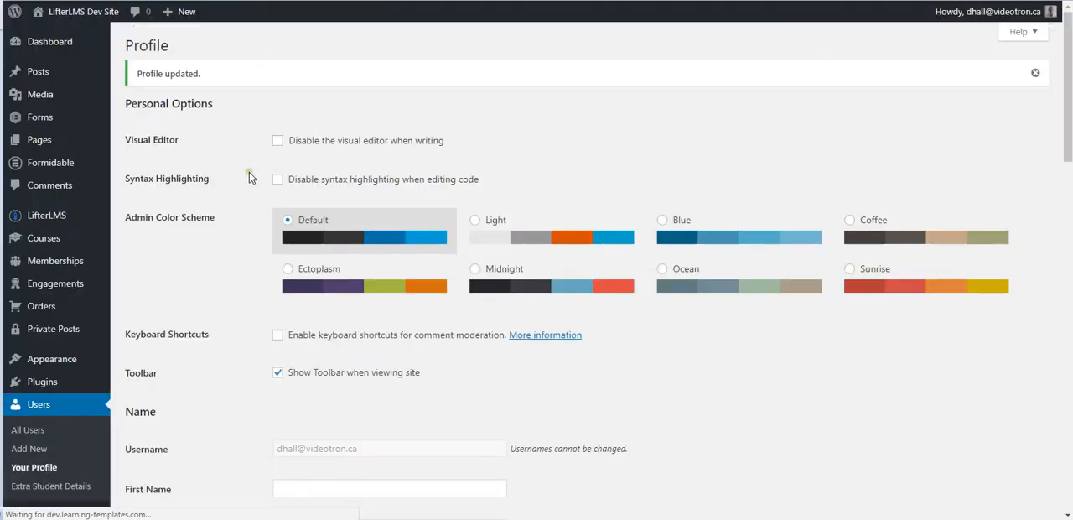
pyautogui.scroll(-3, 250, 172)
pyautogui.scroll(-8, 250, 176)
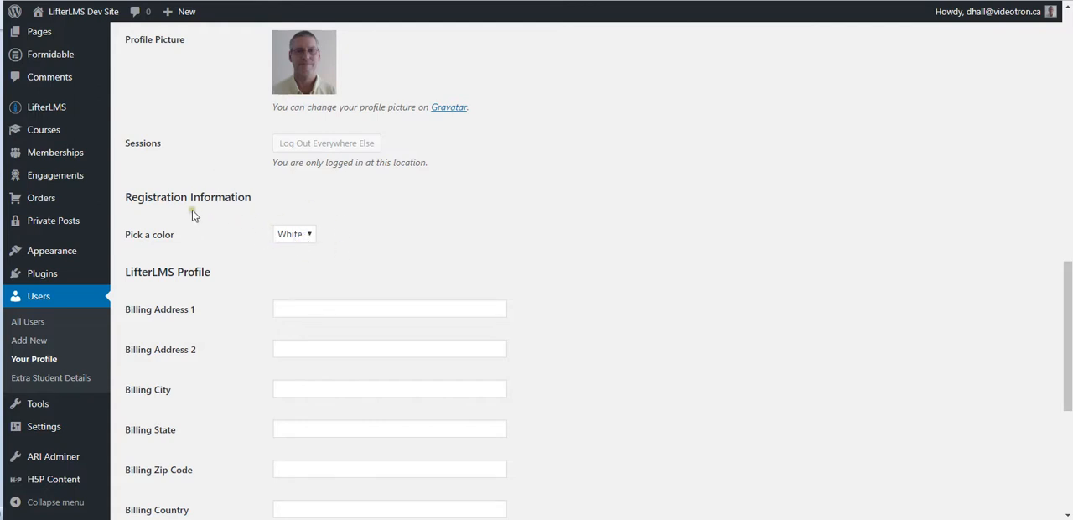
# Open LifterLMS Reporting in a new tab and check the Students report for a Pick a color column.
pyautogui.moveTo(70, 108)
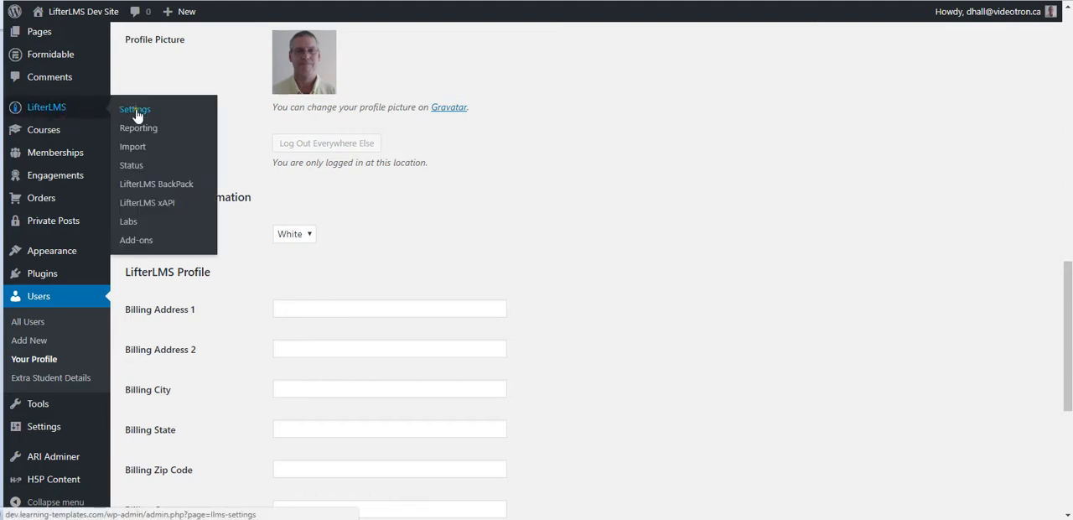
pyautogui.rightClick(145, 134)
pyautogui.click(201, 140)
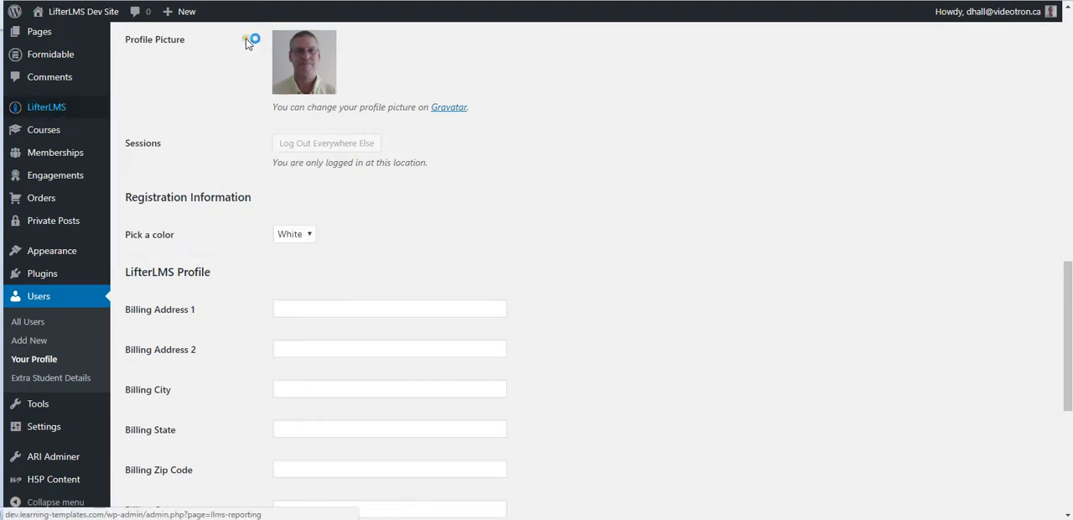
pyautogui.click(227, 1)
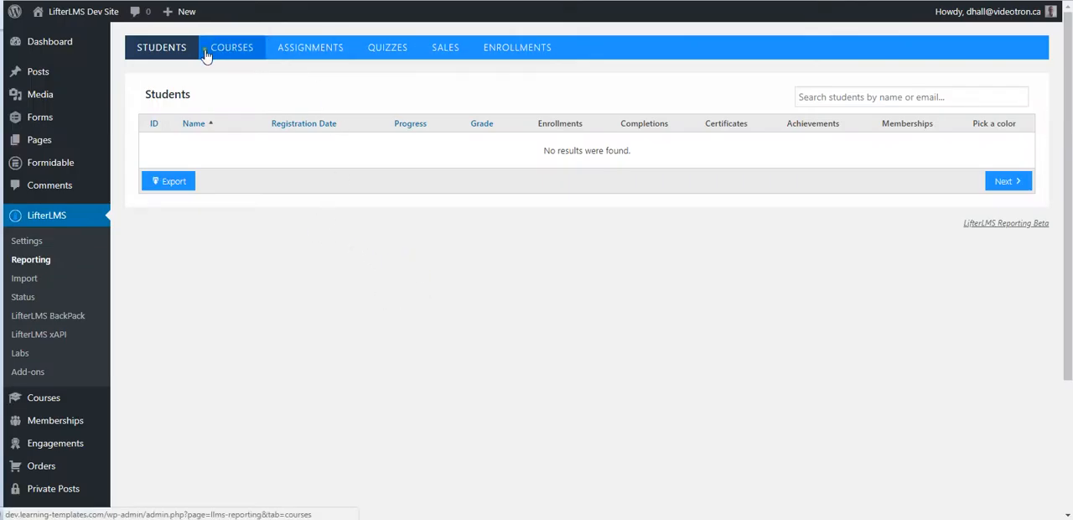
pyautogui.click(175, 54)
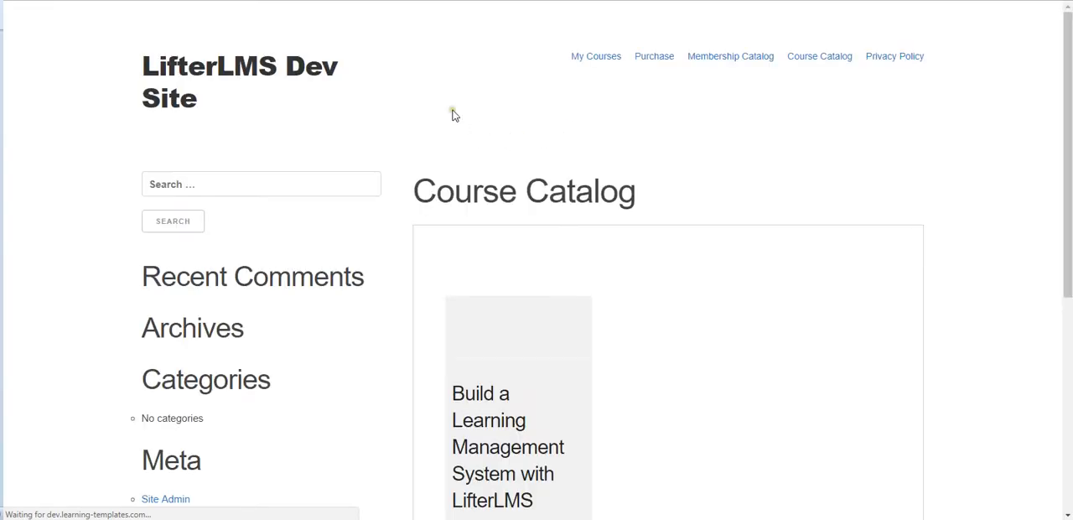
# Open the "Build a Learning Management System with LifterLMS" course from the catalog and start enrolling through its Free plan.
pyautogui.click(457, 337)
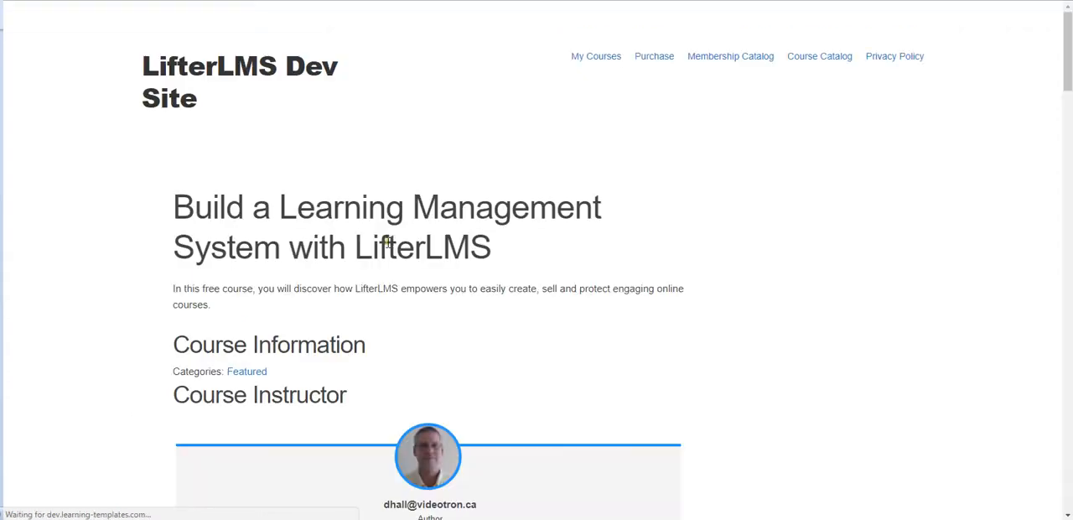
pyautogui.scroll(-5, 404, 239)
pyautogui.scroll(-2, 412, 243)
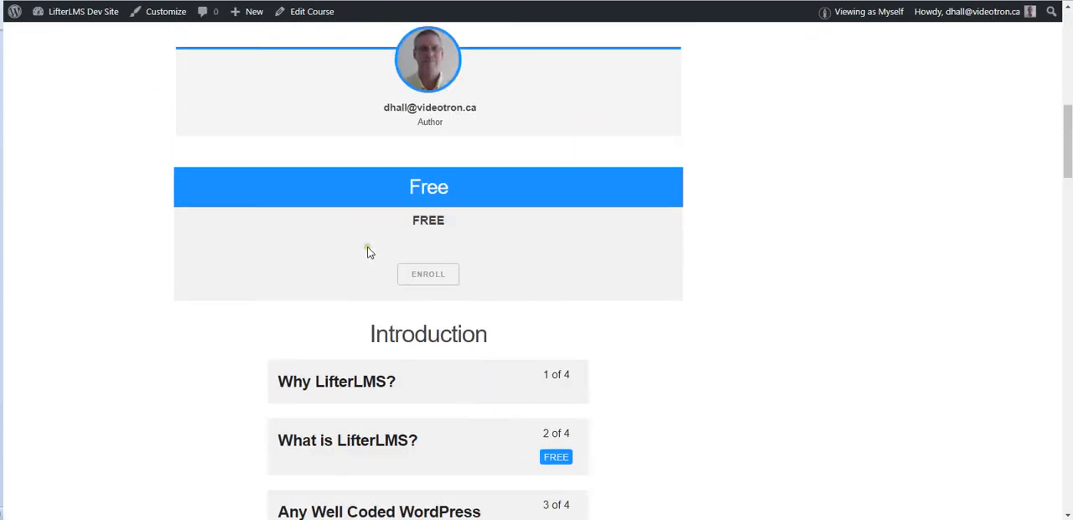
pyautogui.click(424, 279)
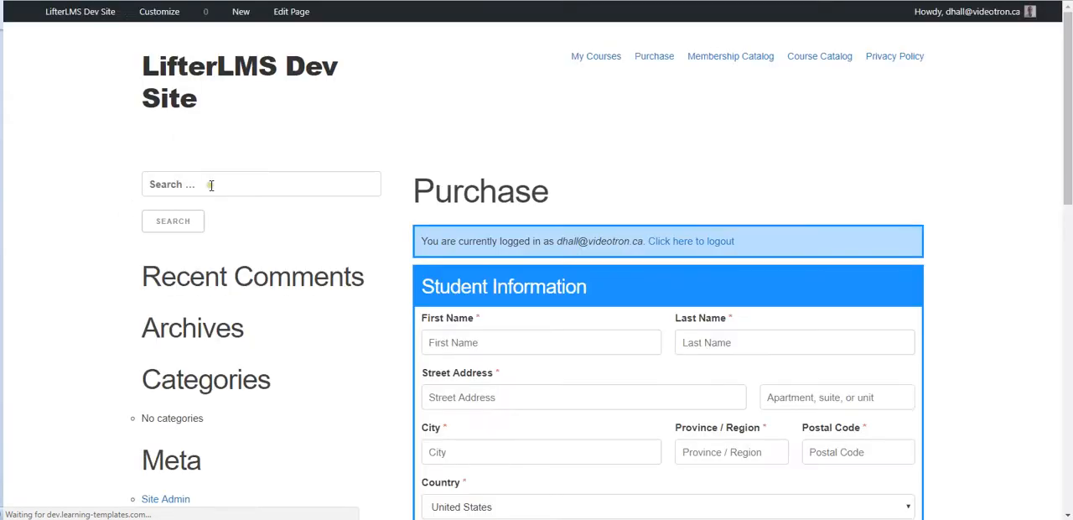
# Fill the Student Information section of the Purchase form with saved contact details, including name, address and phone number.
pyautogui.scroll(-3, 371, 192)
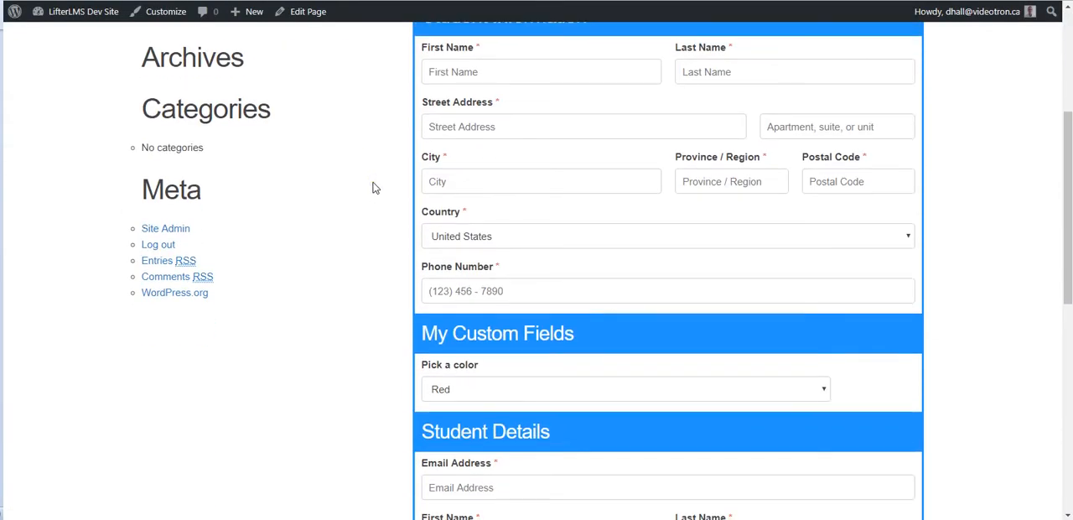
pyautogui.scroll(-3, 371, 186)
pyautogui.scroll(3, 394, 206)
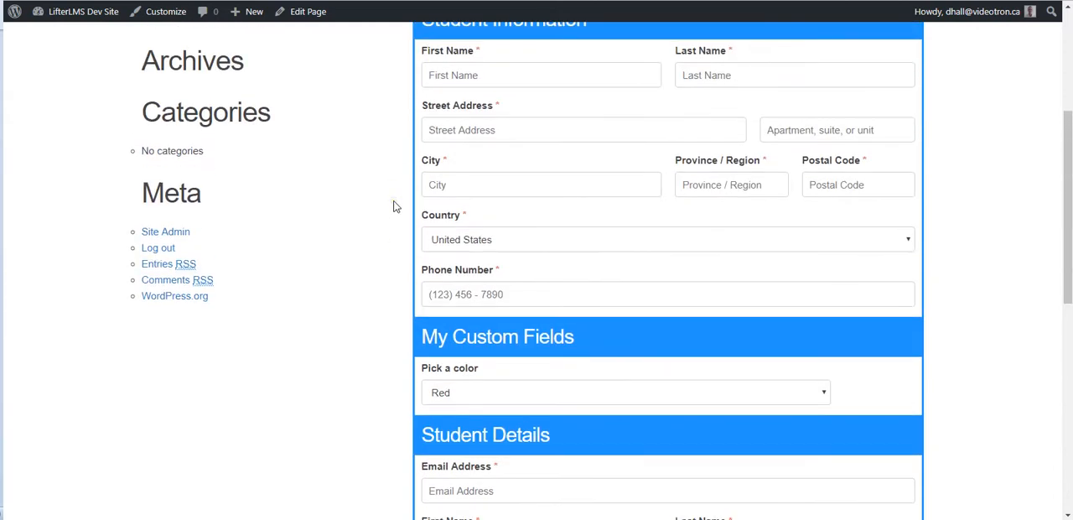
pyautogui.scroll(1, 412, 123)
pyautogui.click(473, 142)
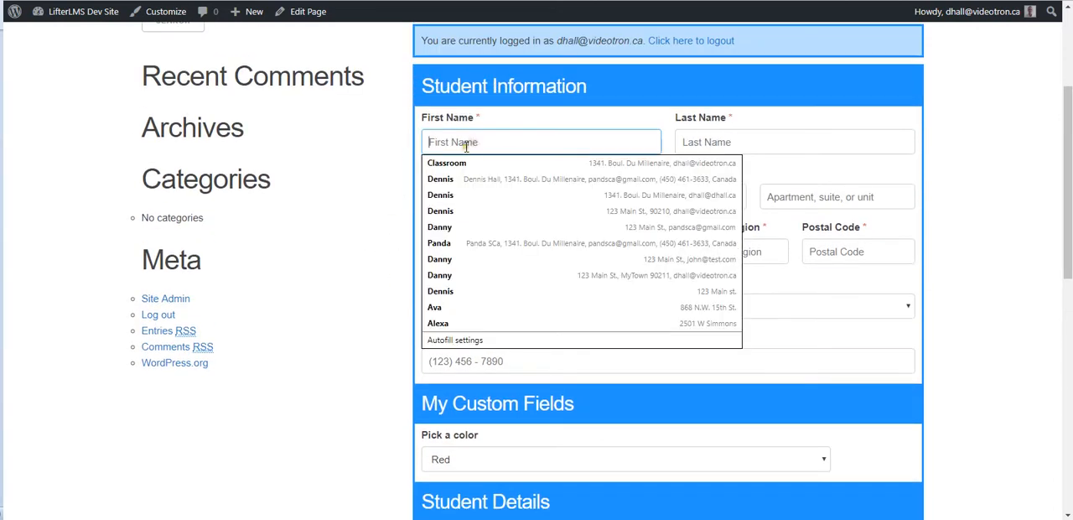
pyautogui.click(459, 181)
pyautogui.scroll(-2, 377, 214)
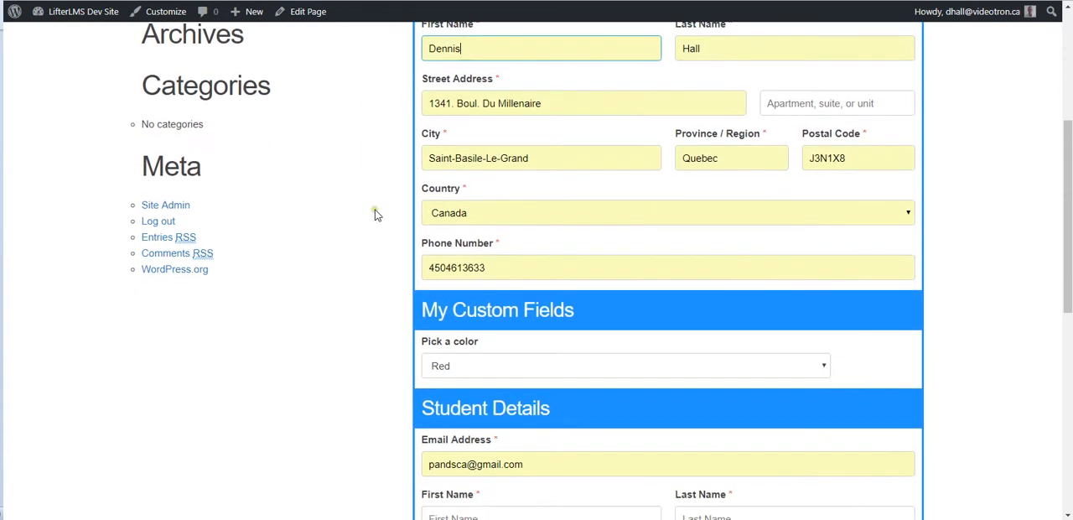
pyautogui.scroll(-3, 377, 215)
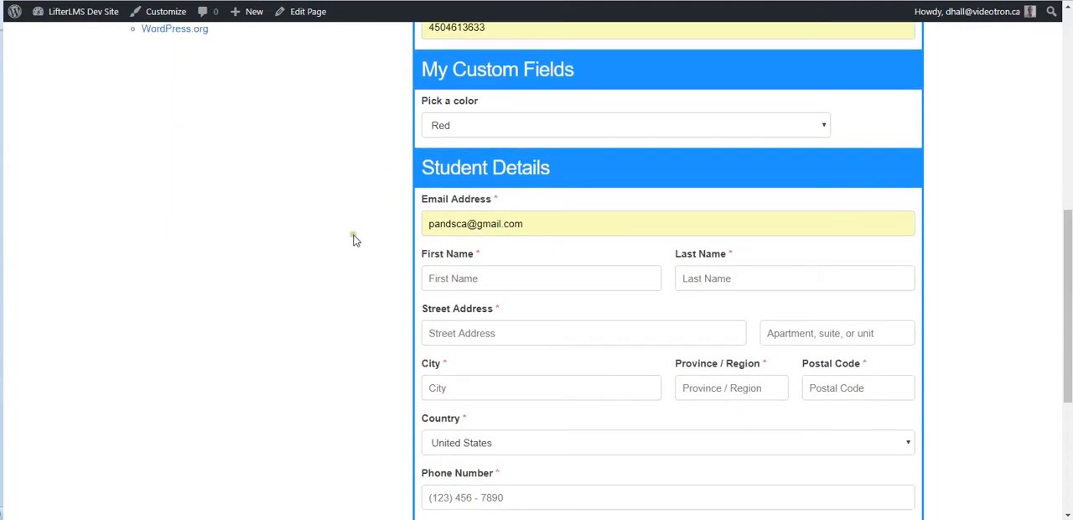
# Fill the name, address and phone fields of the Student Details section with the same saved contact details.
pyautogui.moveTo(542, 224); pyautogui.dragTo(391, 224)
pyautogui.click(382, 222)
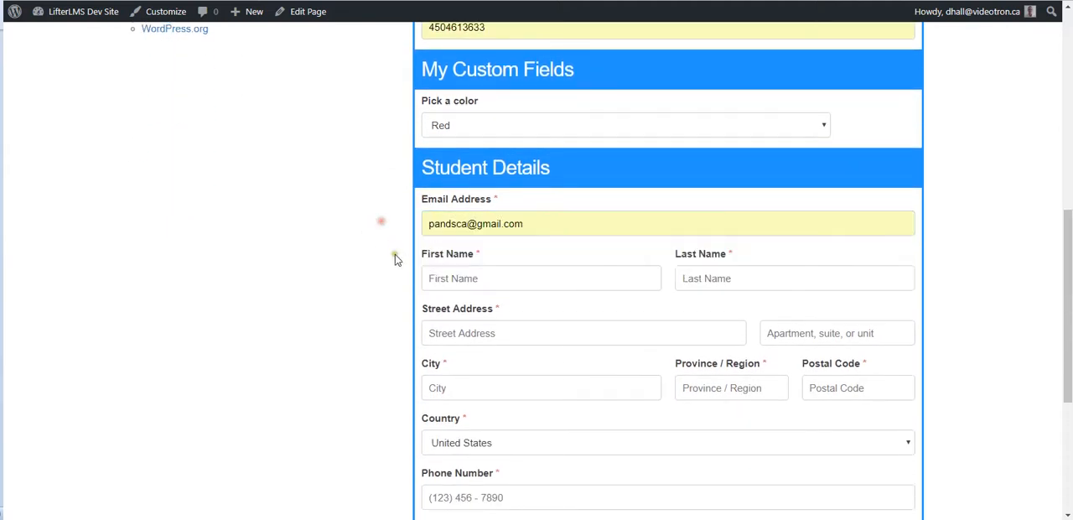
pyautogui.click(445, 280)
pyautogui.click(447, 318)
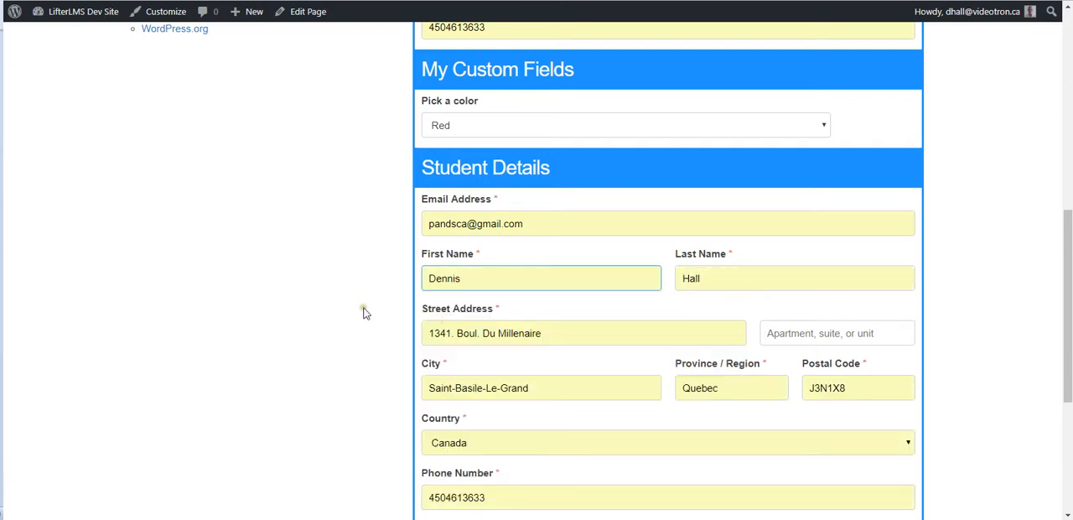
pyautogui.scroll(-1, 369, 310)
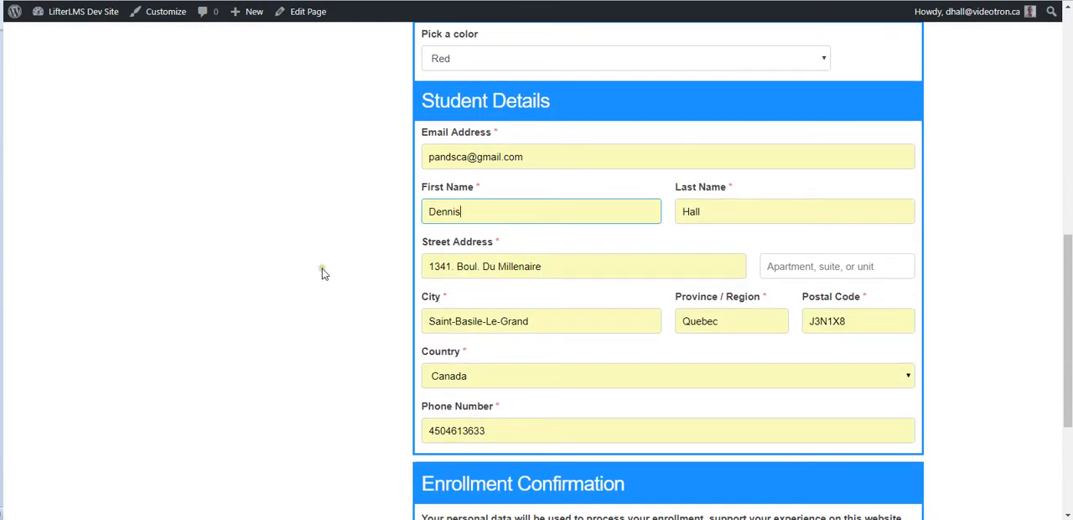
# Set Pick a color to Blue in the My Custom Fields section and complete the course enrollment.
pyautogui.scroll(5, 319, 271)
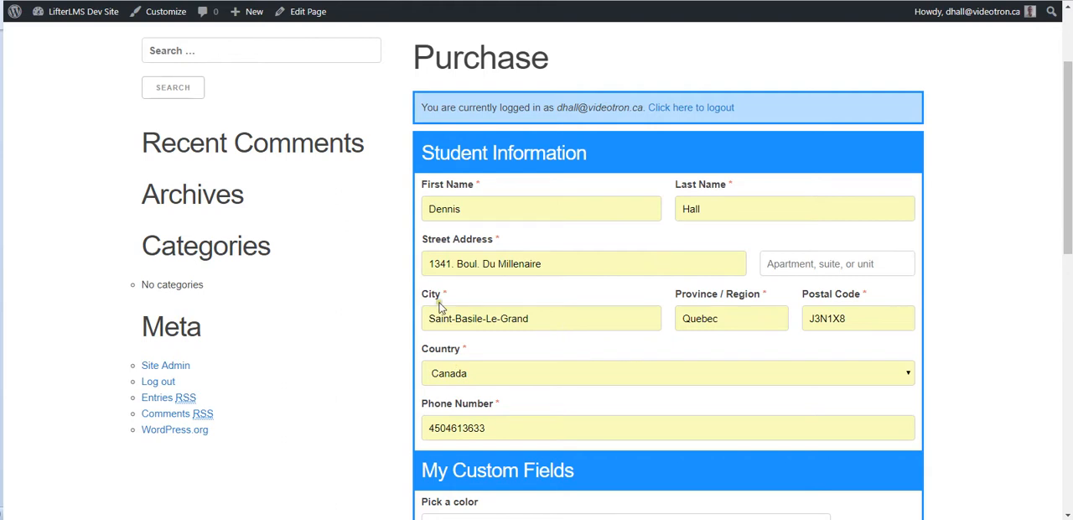
pyautogui.scroll(-3, 427, 312)
pyautogui.click(502, 329)
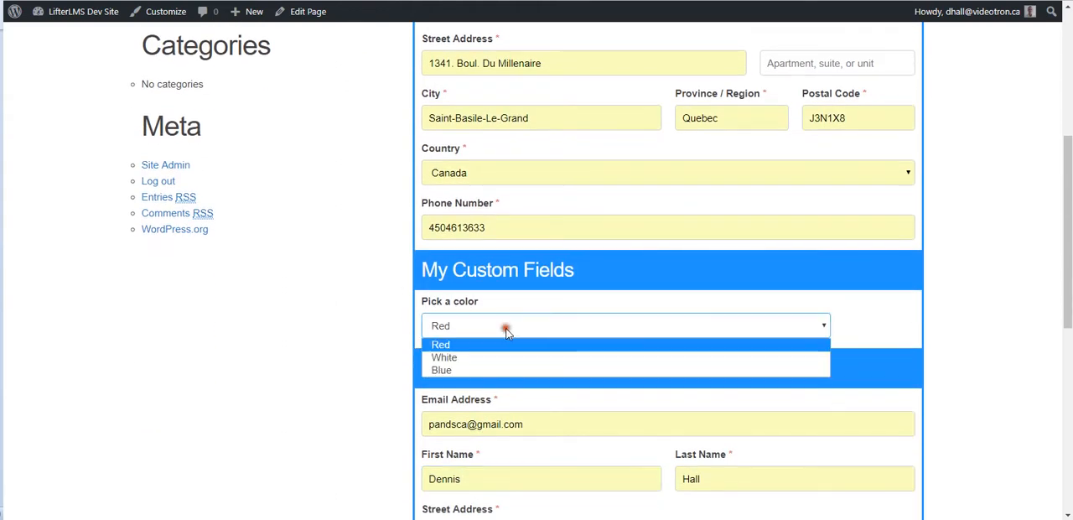
pyautogui.click(465, 370)
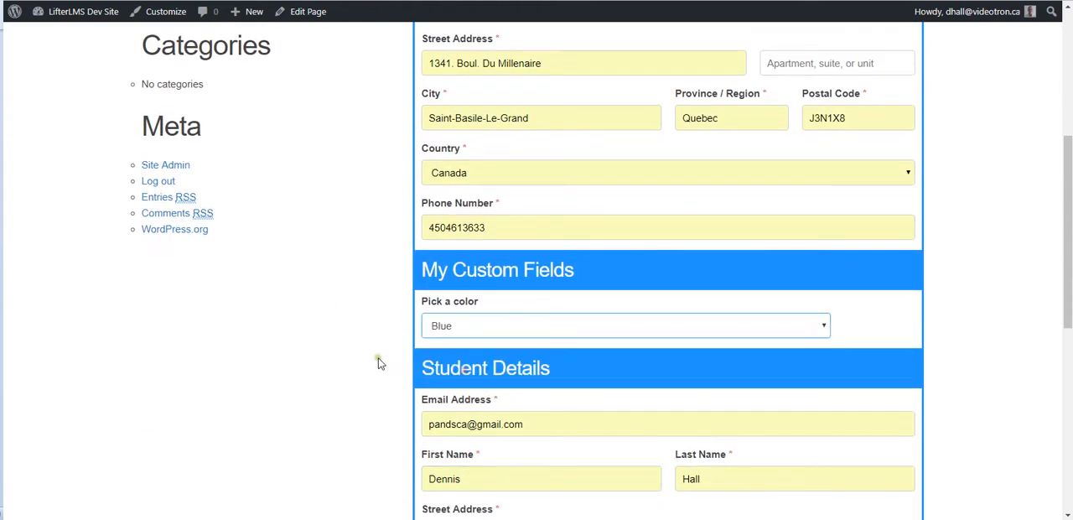
pyautogui.scroll(-4, 383, 354)
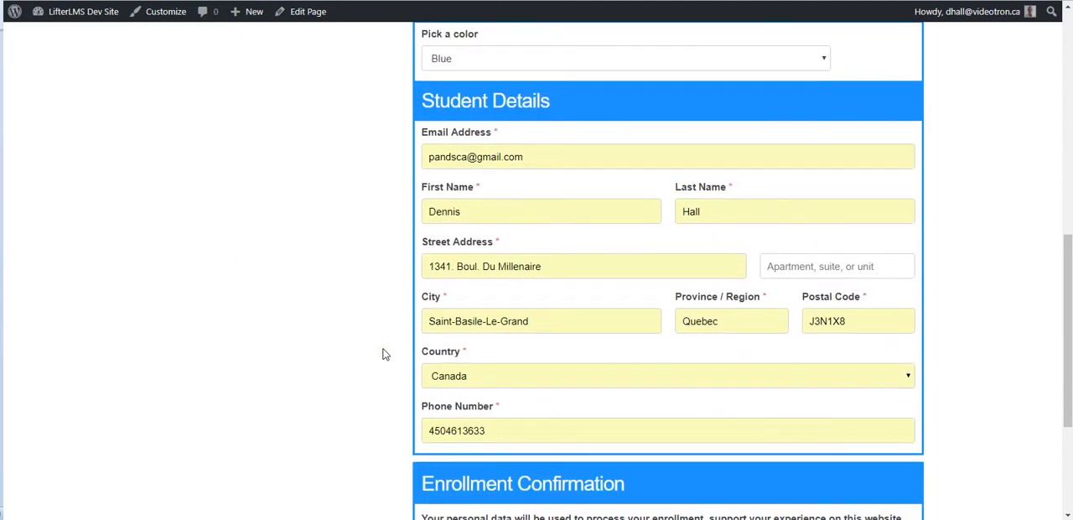
pyautogui.scroll(-3, 383, 353)
pyautogui.click(675, 369)
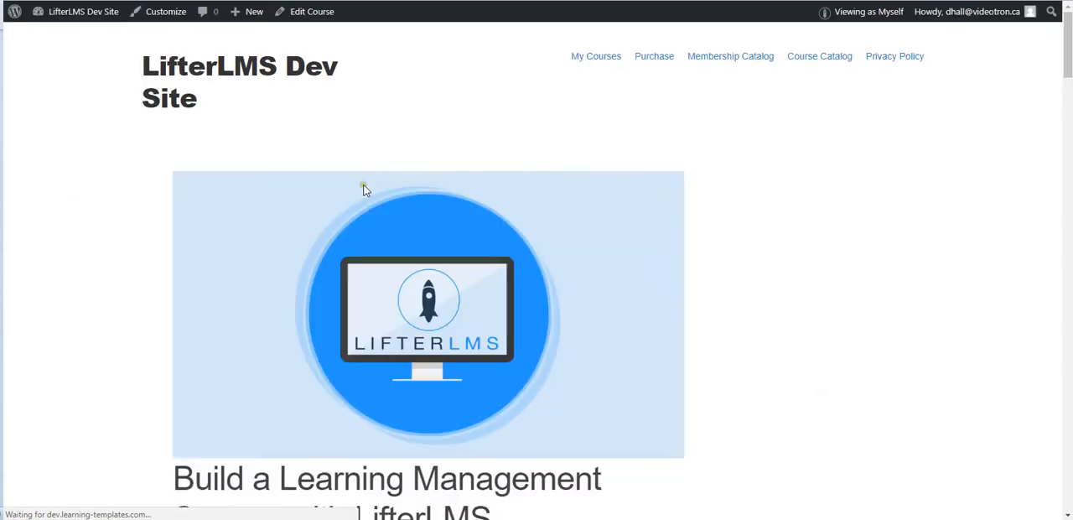
# Dismiss the enrollment notification and check the Pick a color choice in your profile and in the LifterLMS Students report.
pyautogui.scroll(-4, 364, 185)
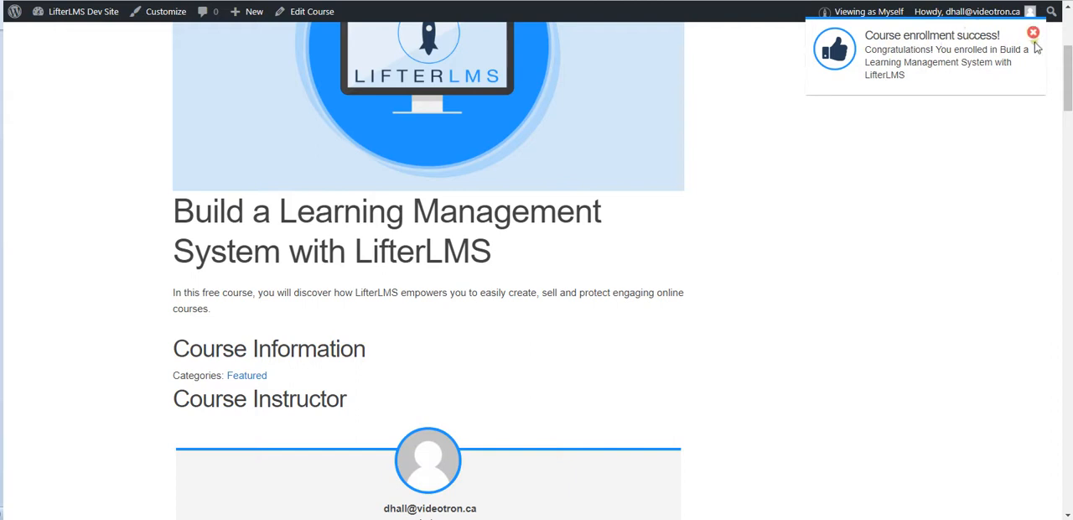
pyautogui.click(1032, 33)
pyautogui.moveTo(960, 22)
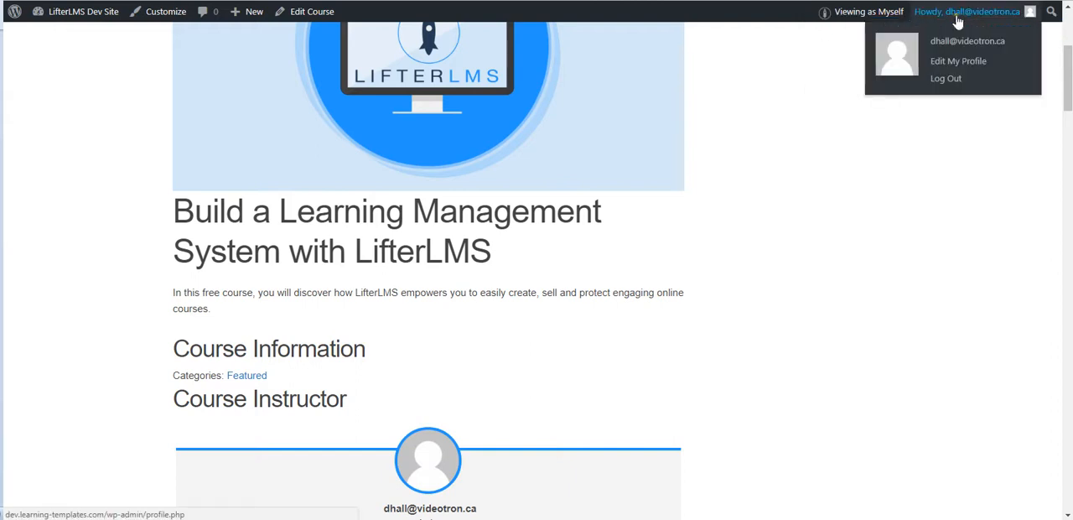
pyautogui.click(953, 67)
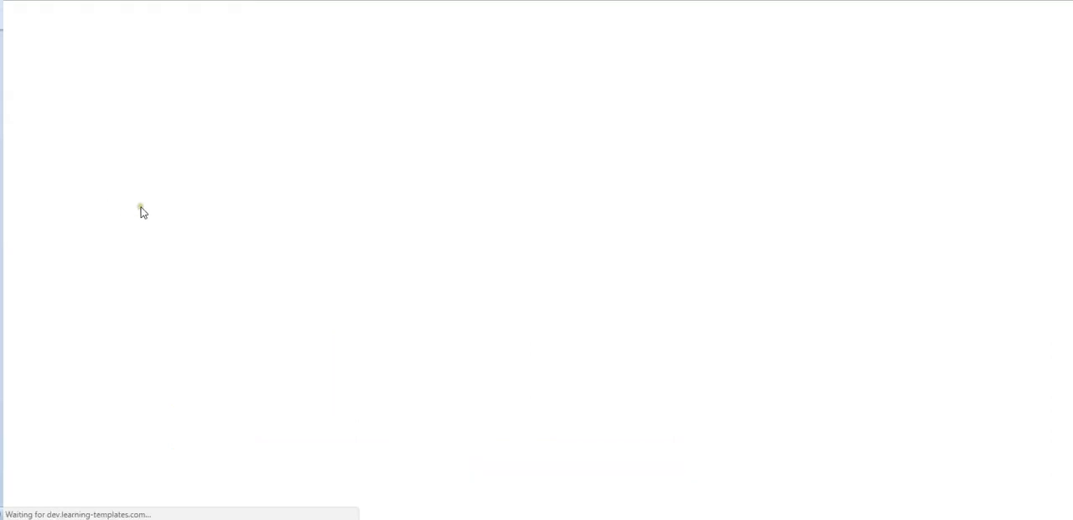
pyautogui.scroll(-9, 190, 215)
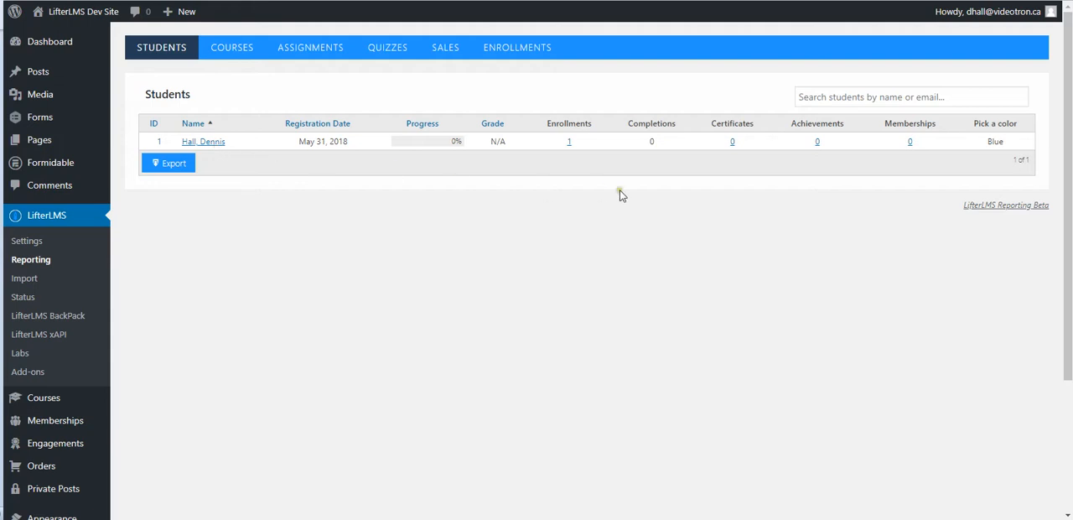
pyautogui.moveTo(972, 124); pyautogui.dragTo(991, 144)
pyautogui.click(843, 218)
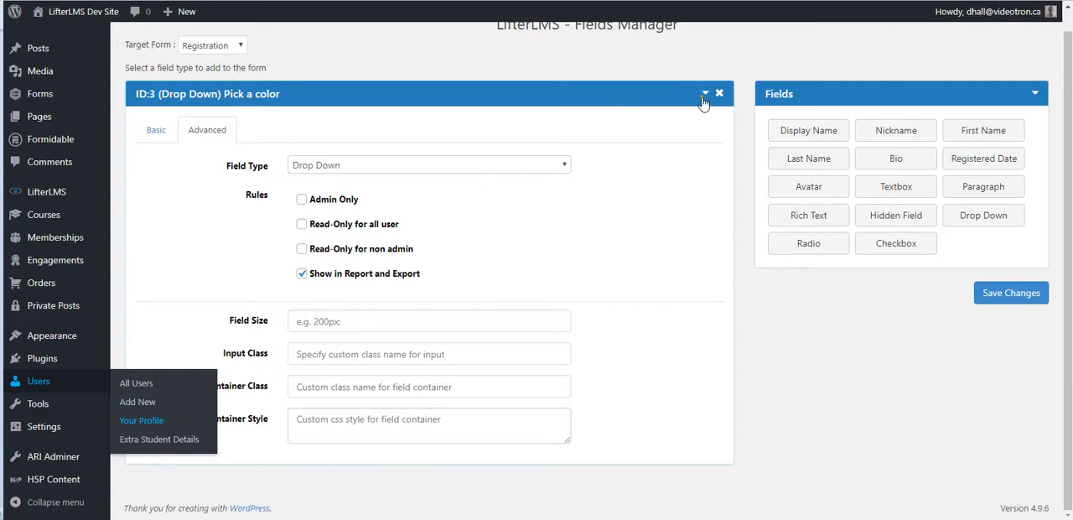
# Add a Bio field to the Registration form in Fields Manager, enable Show in Report and Export for it, and save.
pyautogui.click(704, 93)
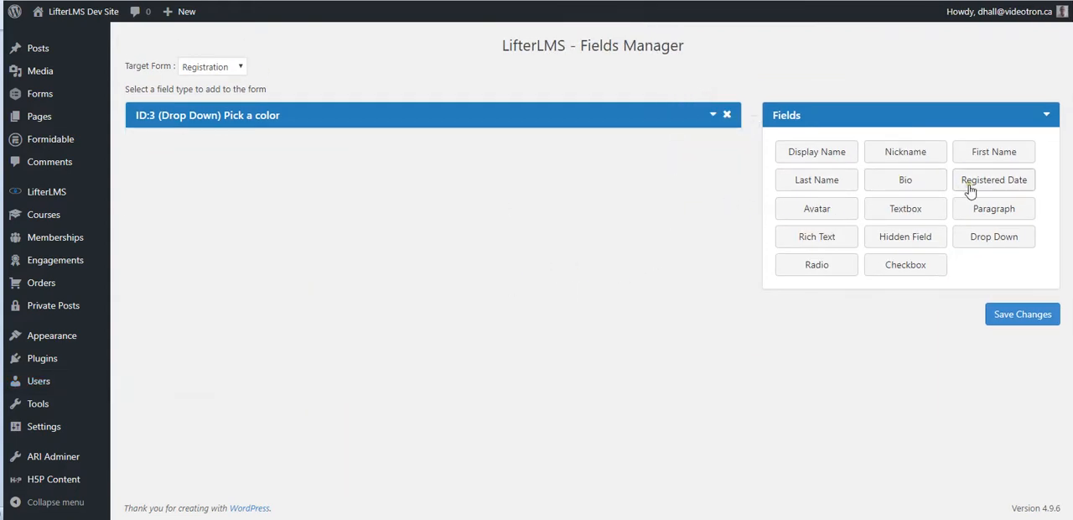
pyautogui.click(897, 181)
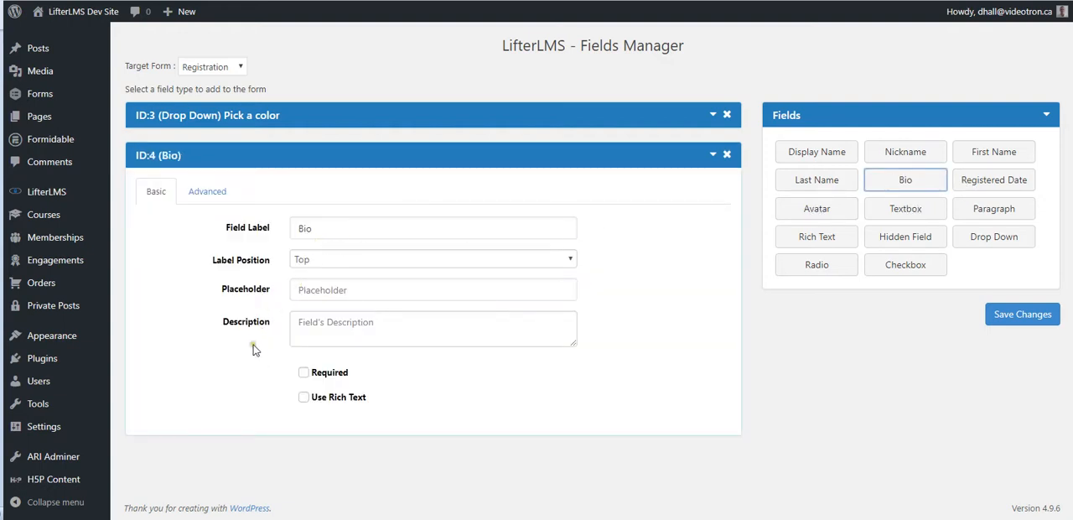
pyautogui.click(203, 203)
pyautogui.click(301, 359)
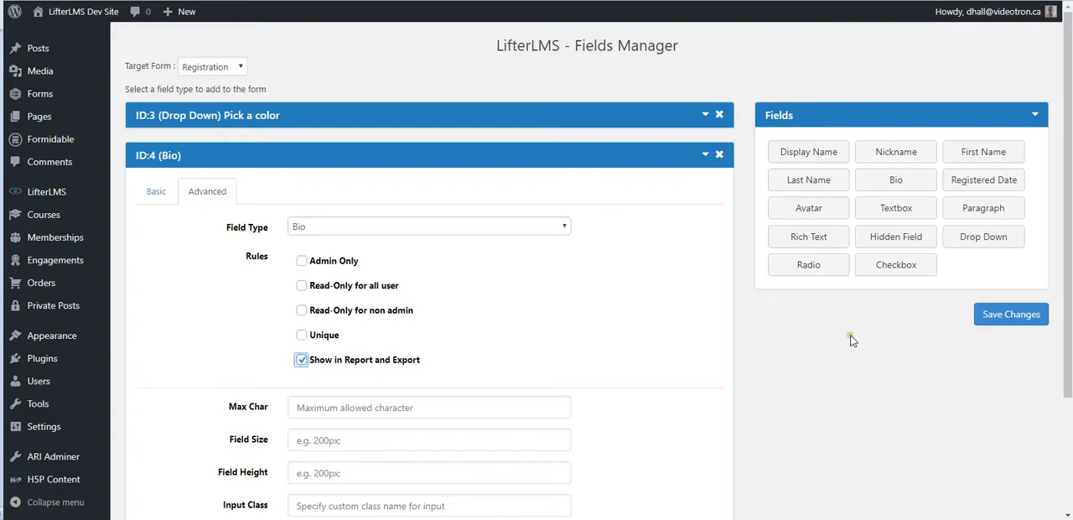
pyautogui.click(1028, 322)
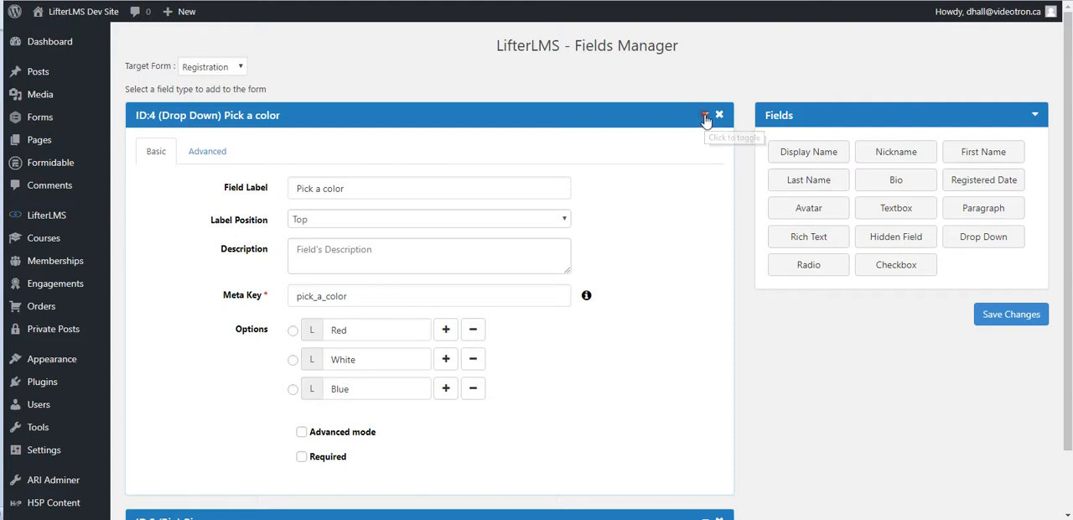
# Add a Checkbox field with the option "I Agree with anything" to the Registration form and save the changes.
pyautogui.click(705, 118)
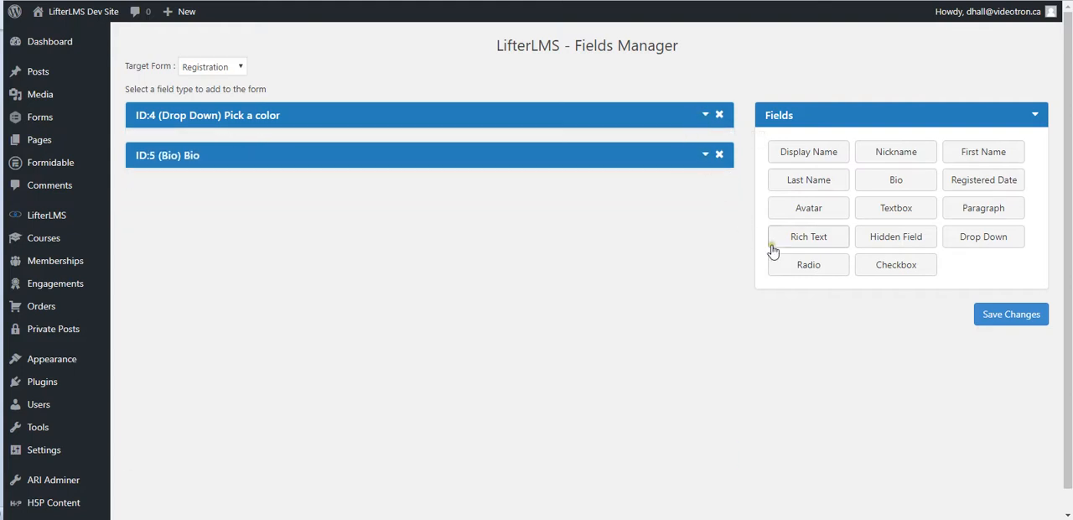
pyautogui.click(887, 275)
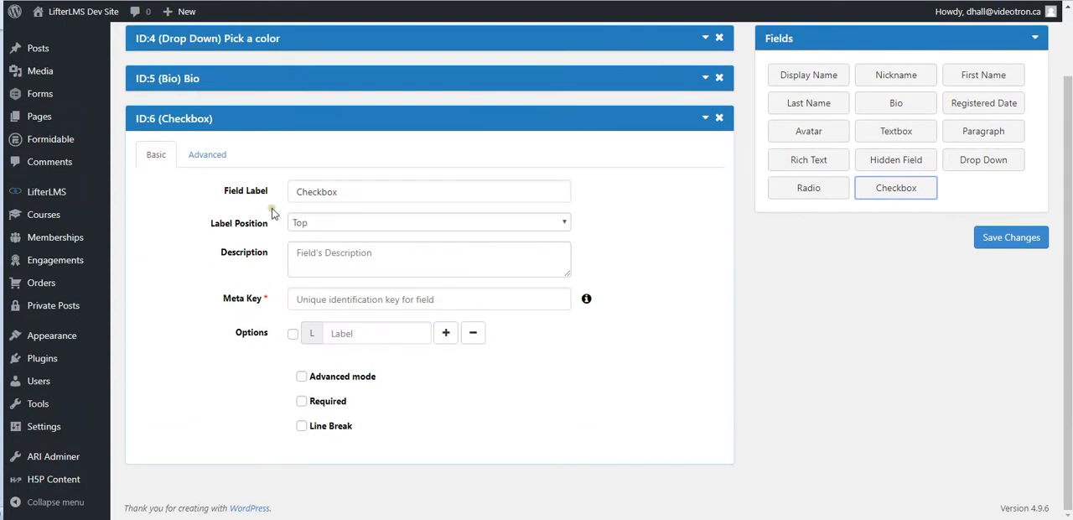
pyautogui.click(351, 334)
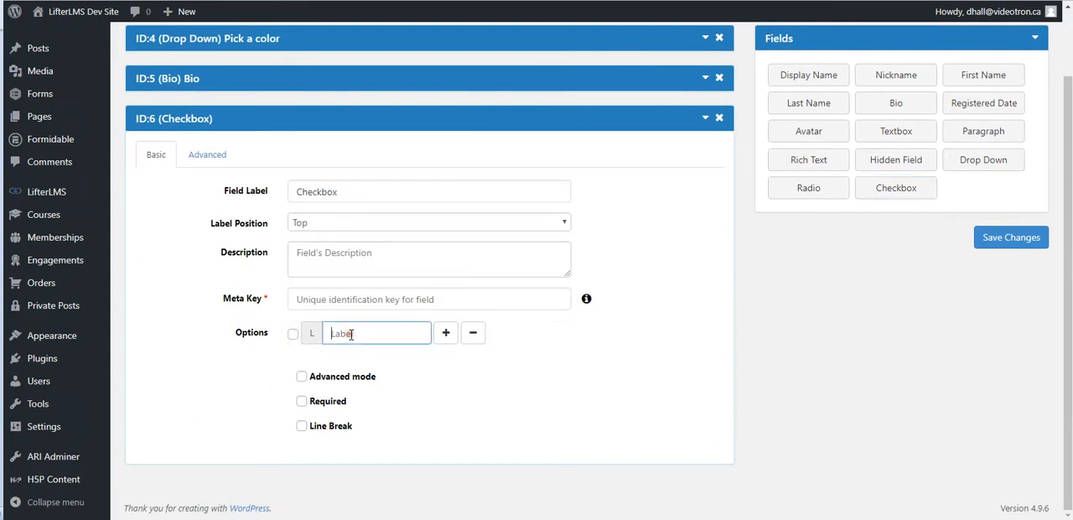
pyautogui.write('I Agree with anything')
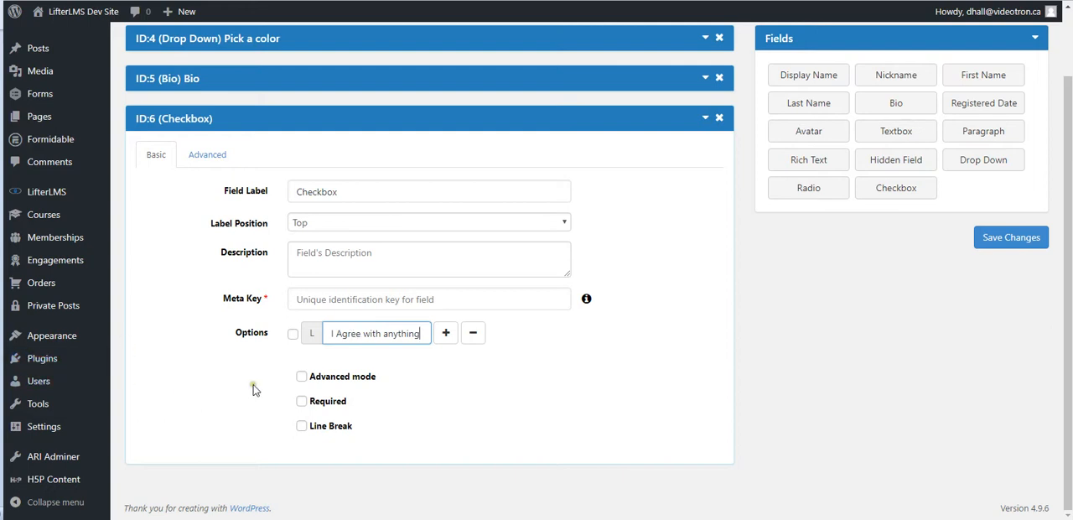
pyautogui.click(199, 154)
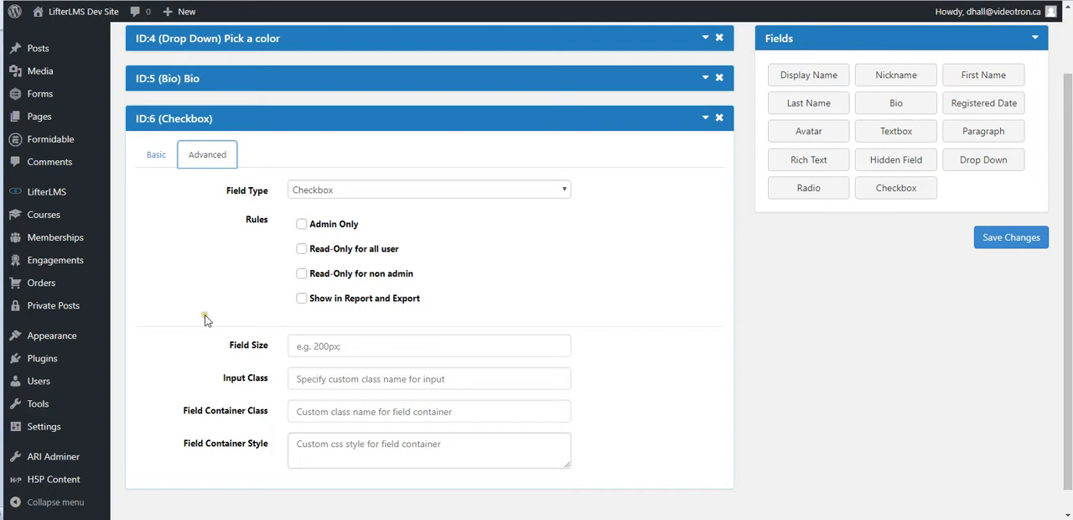
pyautogui.click(151, 154)
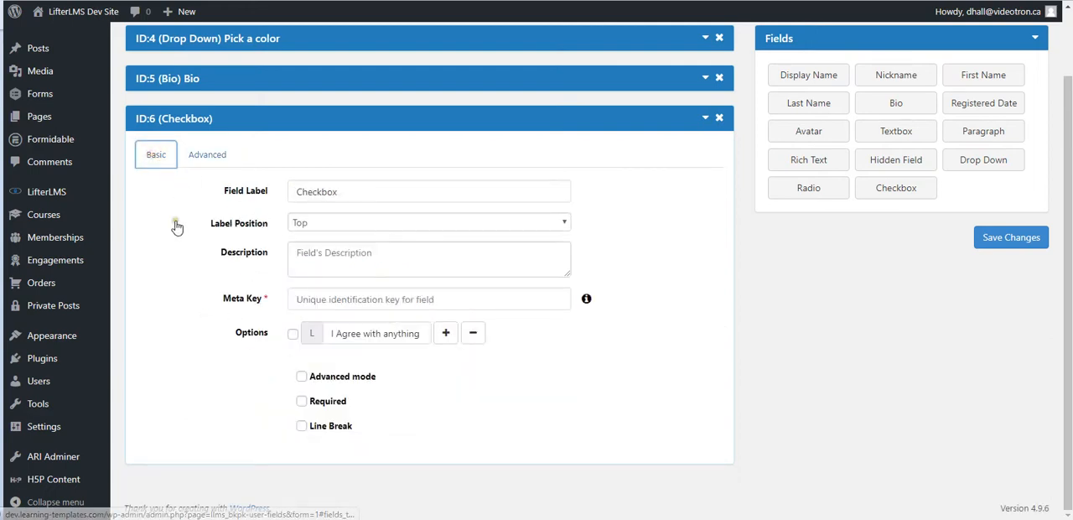
pyautogui.click(1006, 243)
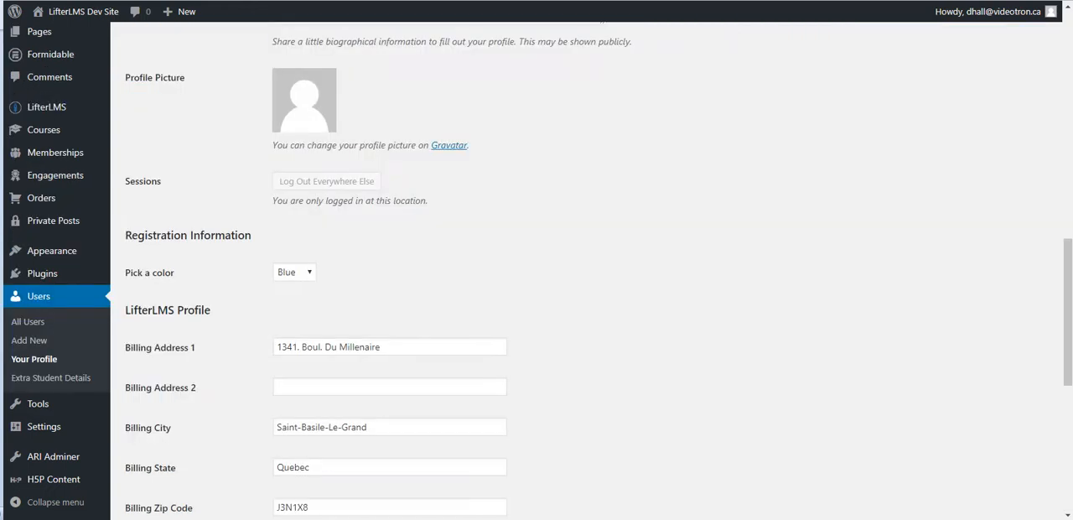
# In your profile's Registration Information, enter the Bio "This is my BIO.", select "I Agree with anything", and update the profile.
pyautogui.click(81, 11)
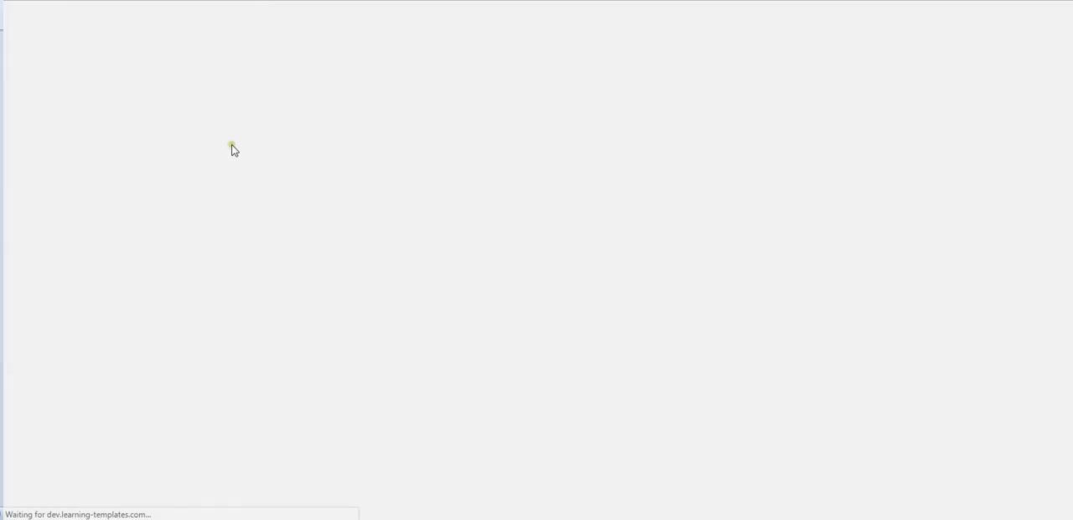
pyautogui.scroll(-1, 235, 158)
pyautogui.click(299, 184)
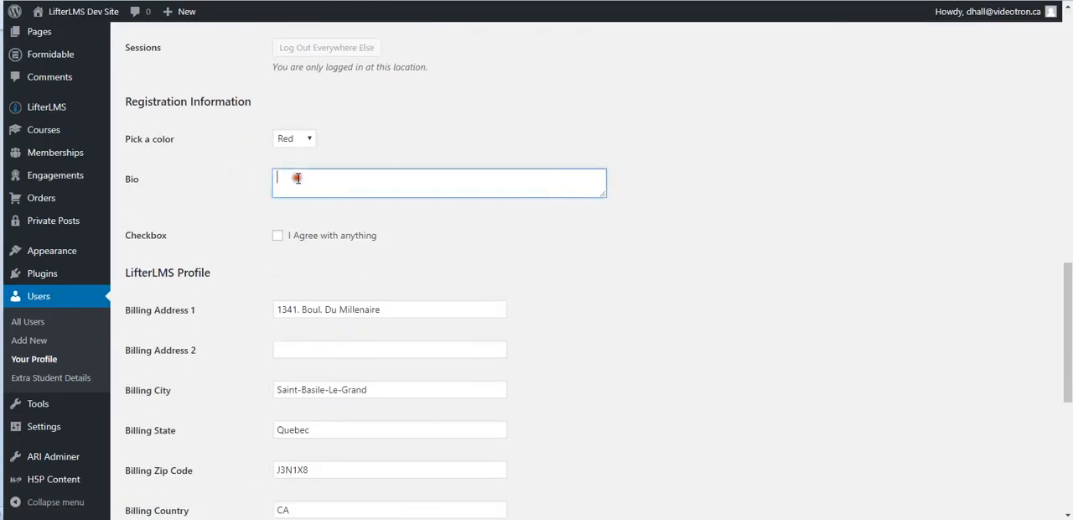
pyautogui.write('This is my BIO.')
pyautogui.click(279, 235)
pyautogui.scroll(-4, 215, 252)
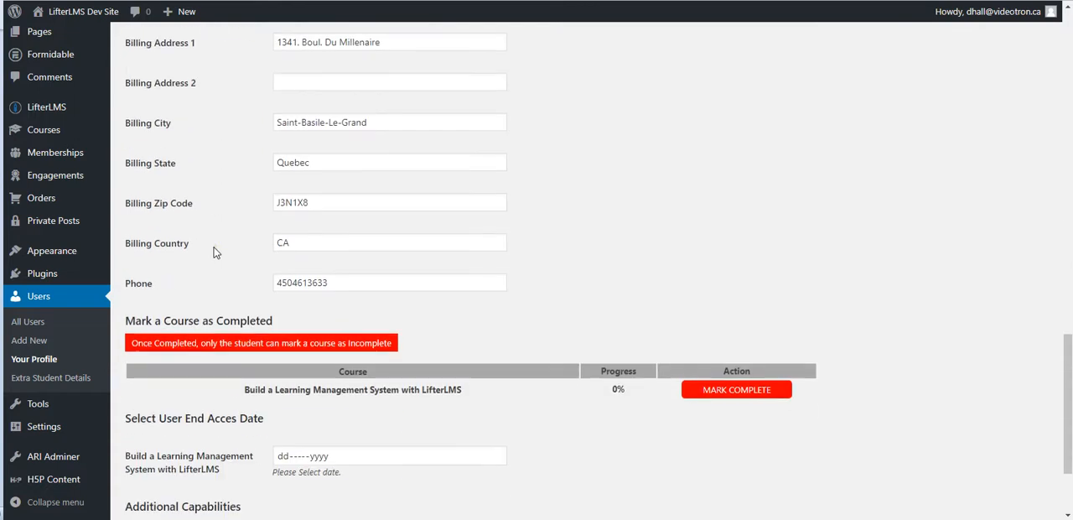
pyautogui.scroll(4, 226, 235)
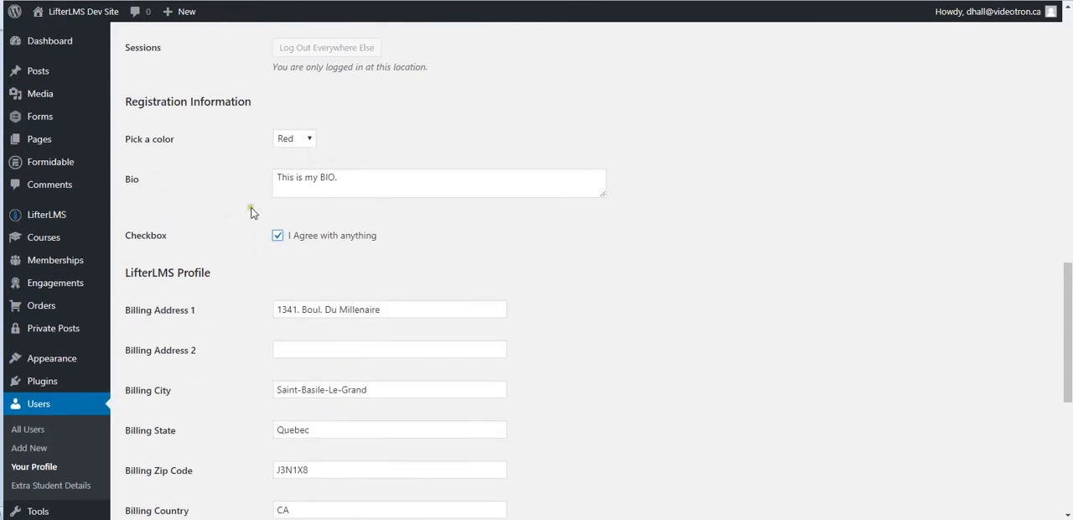
pyautogui.scroll(-5, 211, 234)
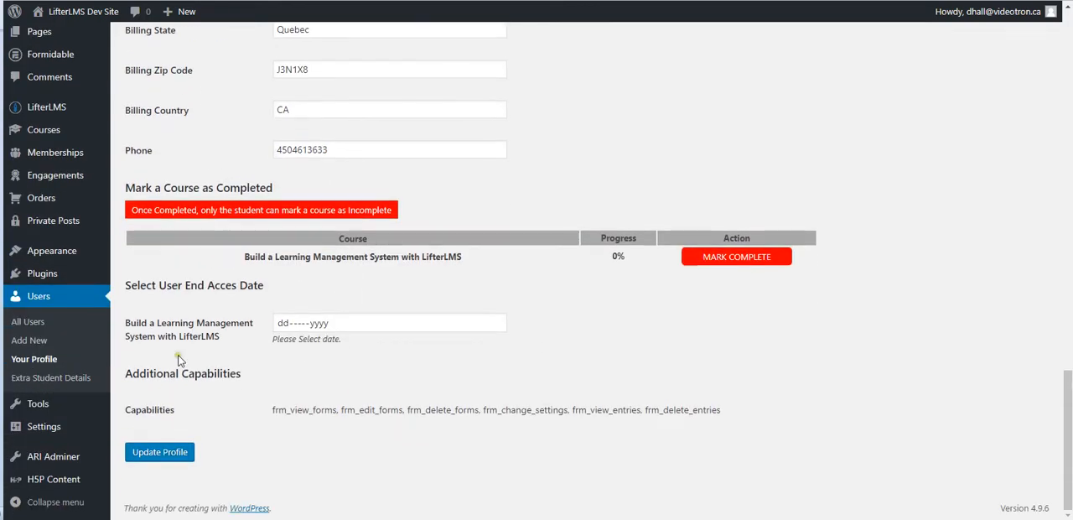
pyautogui.click(174, 455)
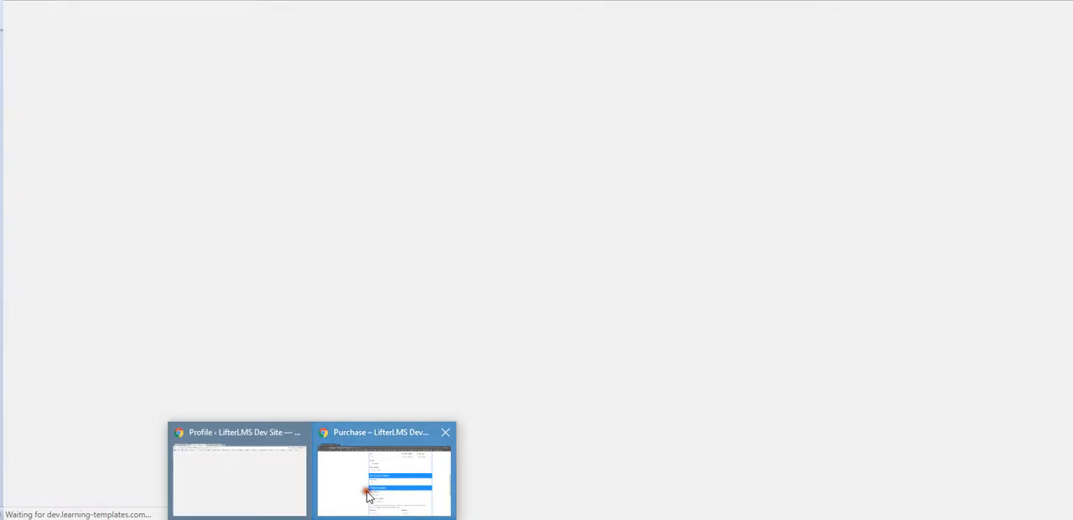
# Reload the registration form to check its custom fields, and check the Pick a color and Bio columns in the LifterLMS Students report.
pyautogui.click(363, 491)
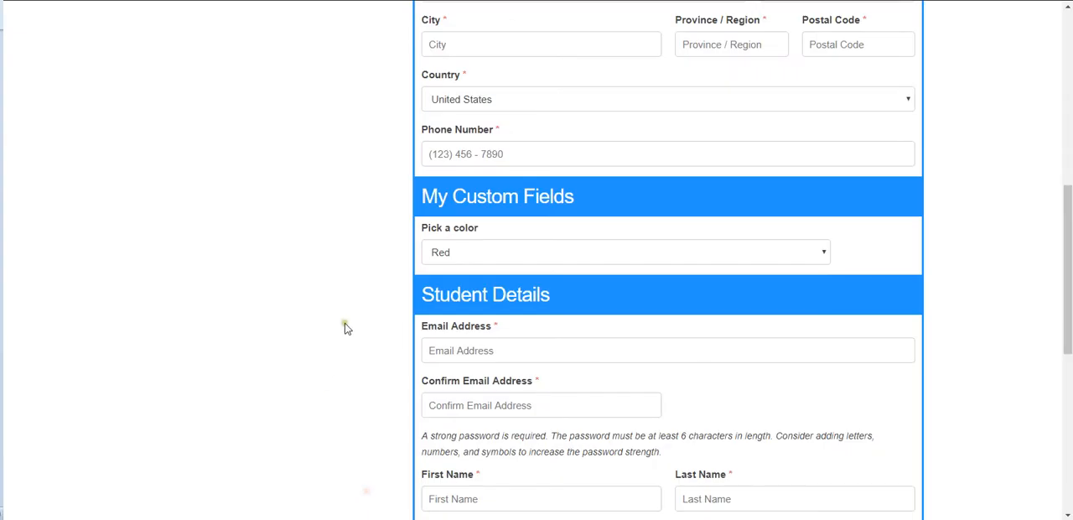
pyautogui.press('F5')
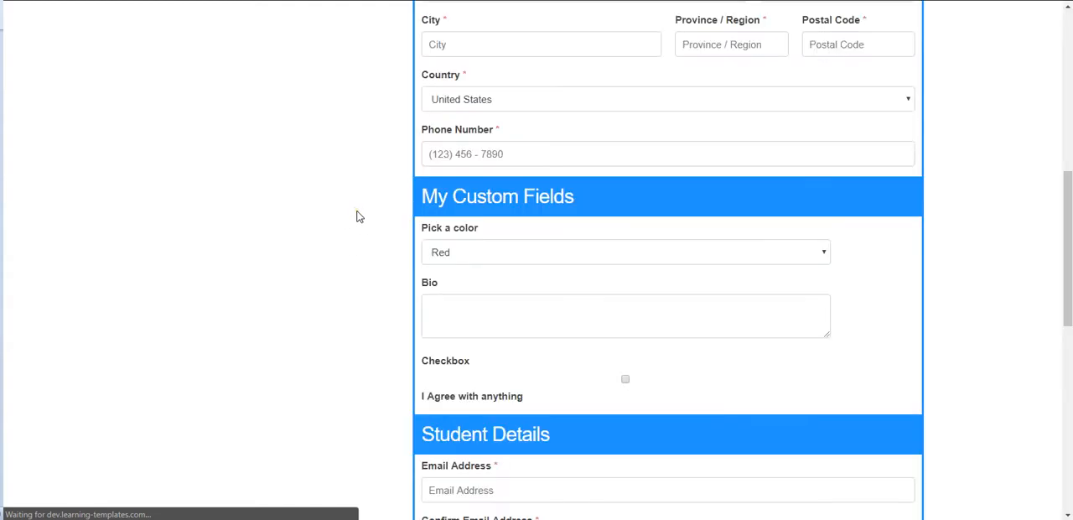
pyautogui.click(461, 254)
pyautogui.click(407, 264)
pyautogui.click(448, 308)
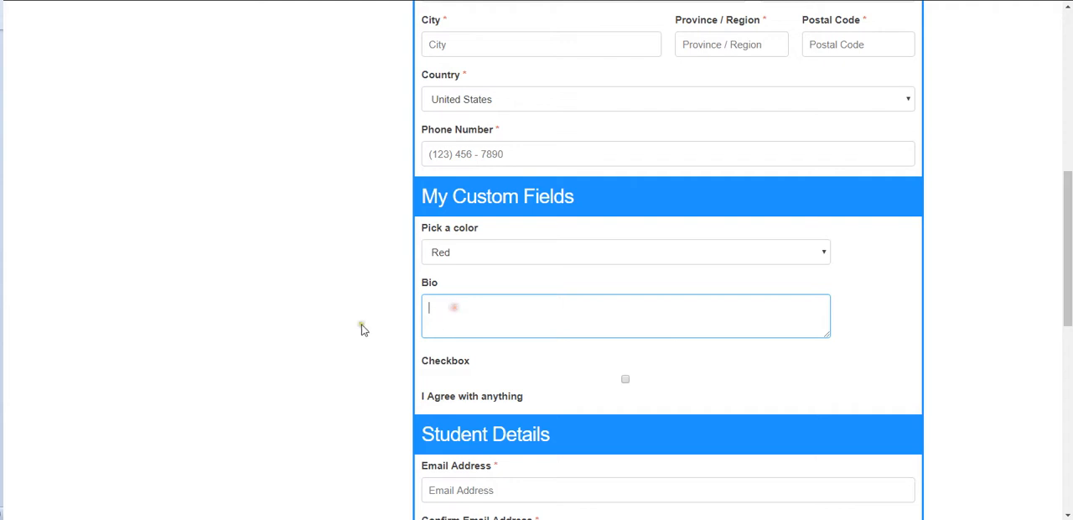
pyautogui.click(323, 318)
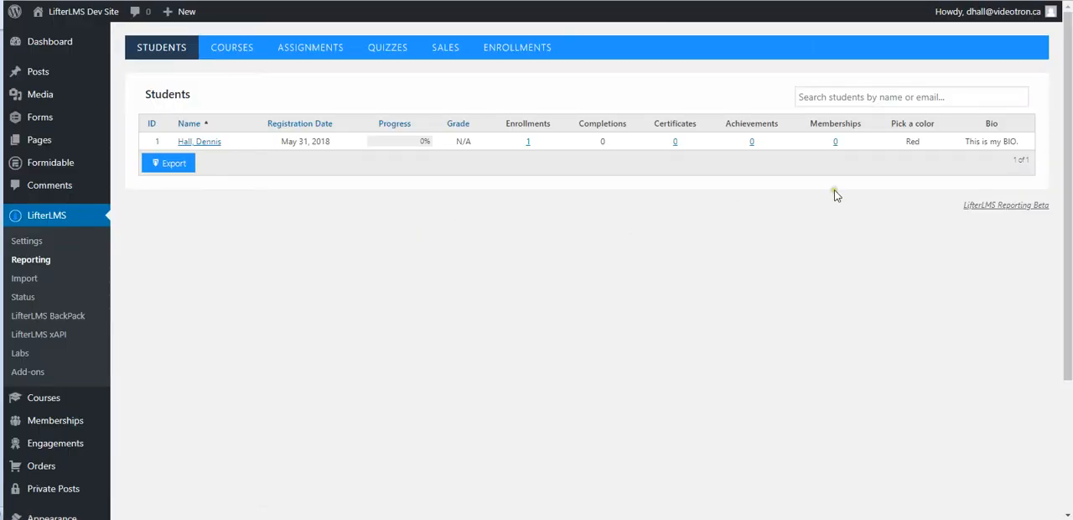
pyautogui.moveTo(893, 123); pyautogui.dragTo(1009, 130)
pyautogui.click(929, 144)
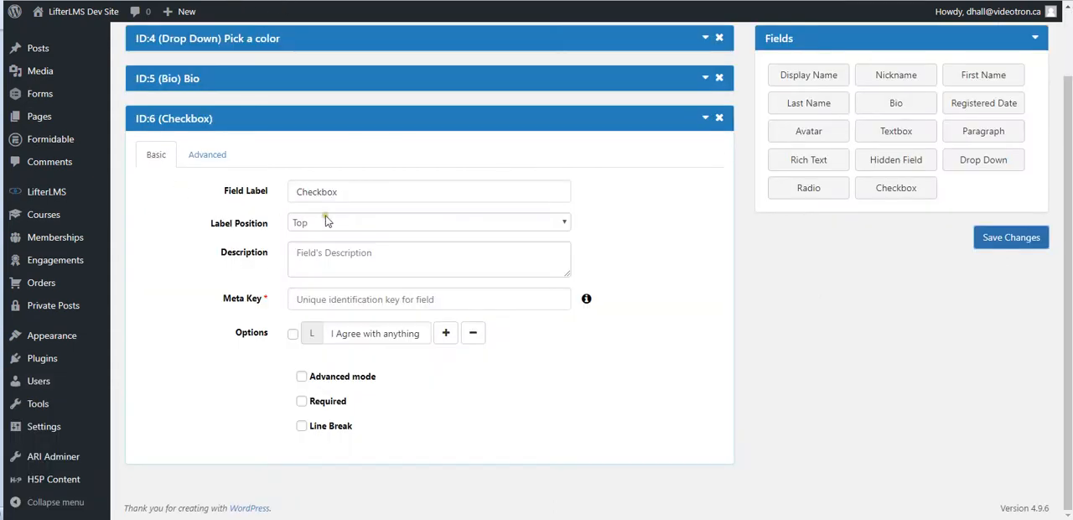
# Go to the LifterLMS BackPack feature list and open the settings of Upsell Enrollments.
pyautogui.moveTo(67, 192)
pyautogui.click(159, 269)
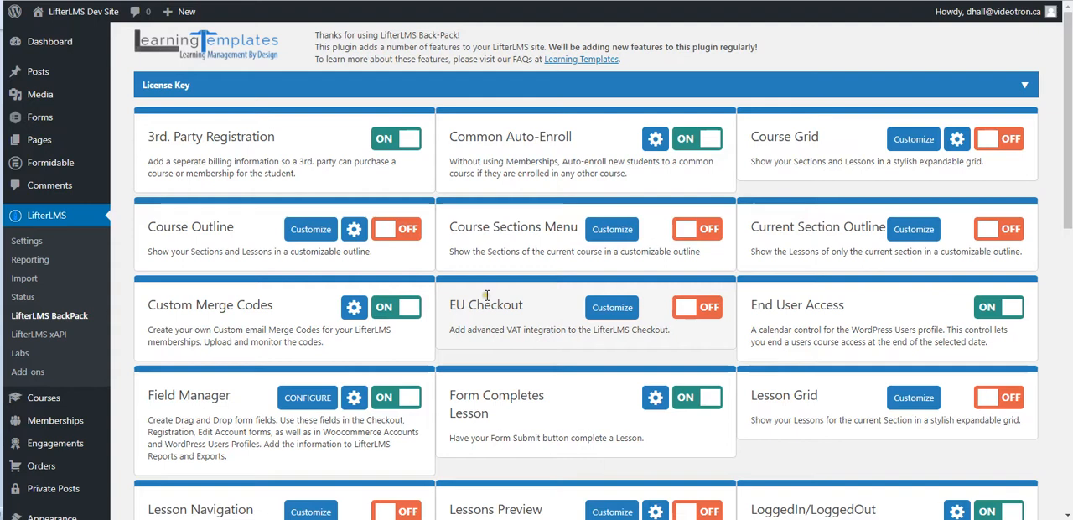
pyautogui.scroll(-6, 486, 300)
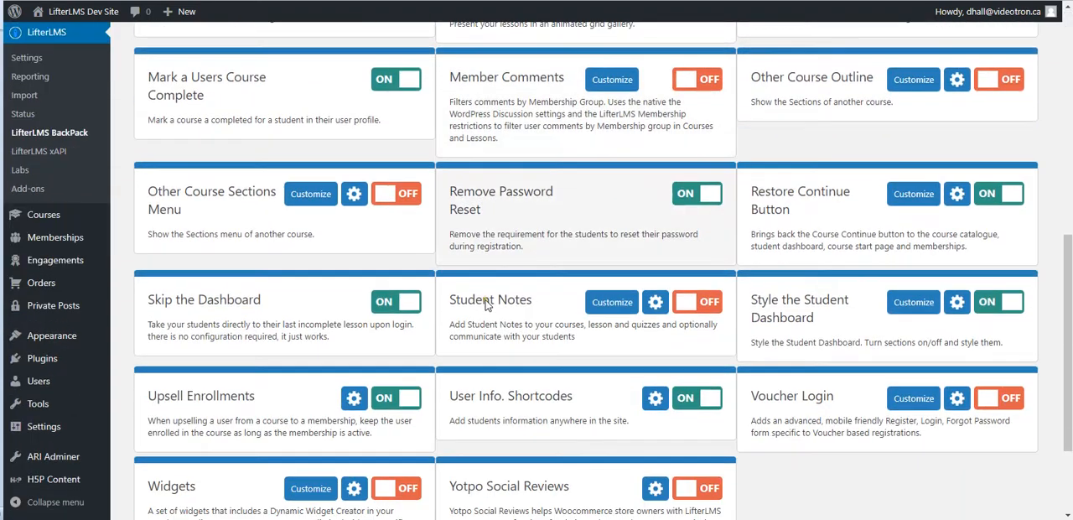
pyautogui.scroll(-2, 485, 304)
pyautogui.moveTo(147, 259); pyautogui.dragTo(266, 257)
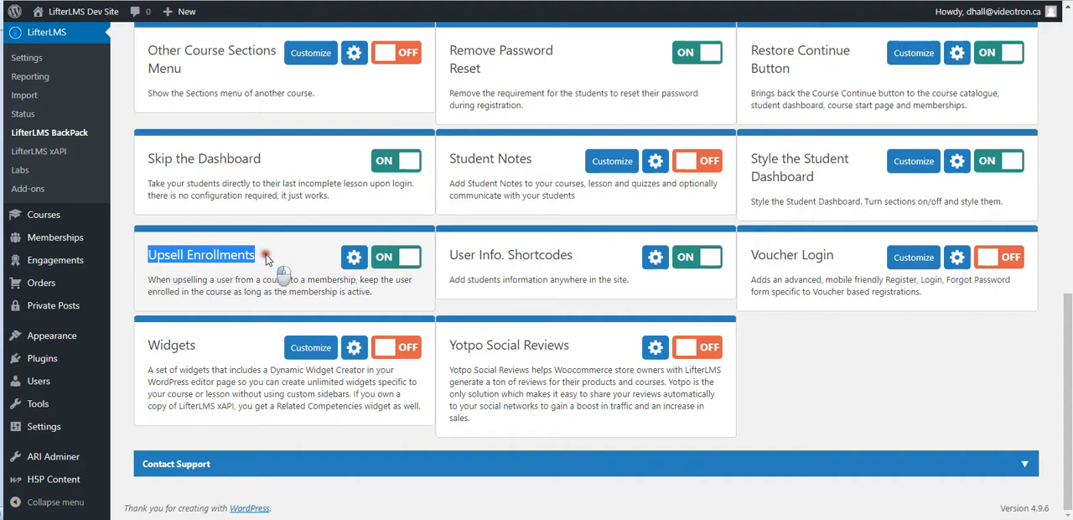
pyautogui.click(266, 257)
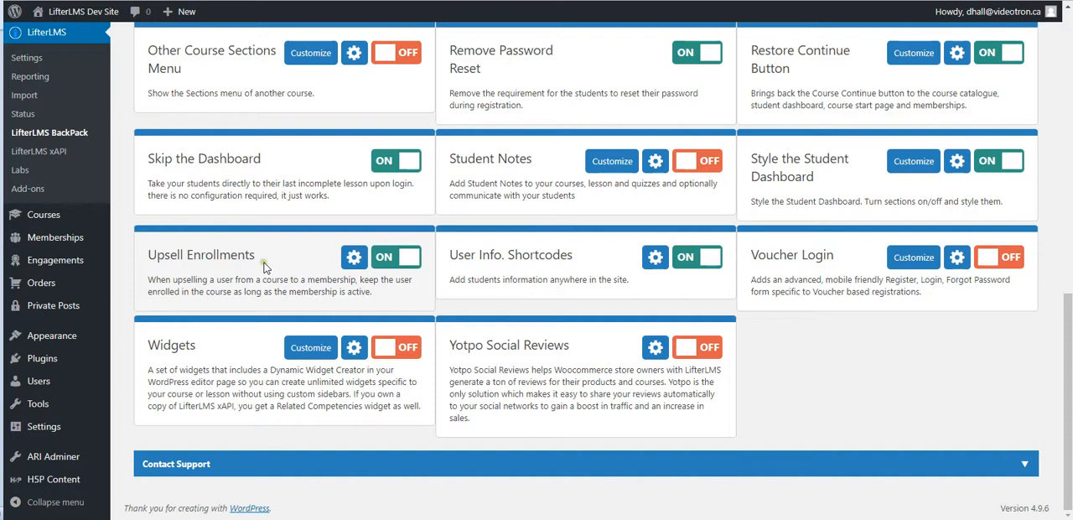
pyautogui.click(353, 256)
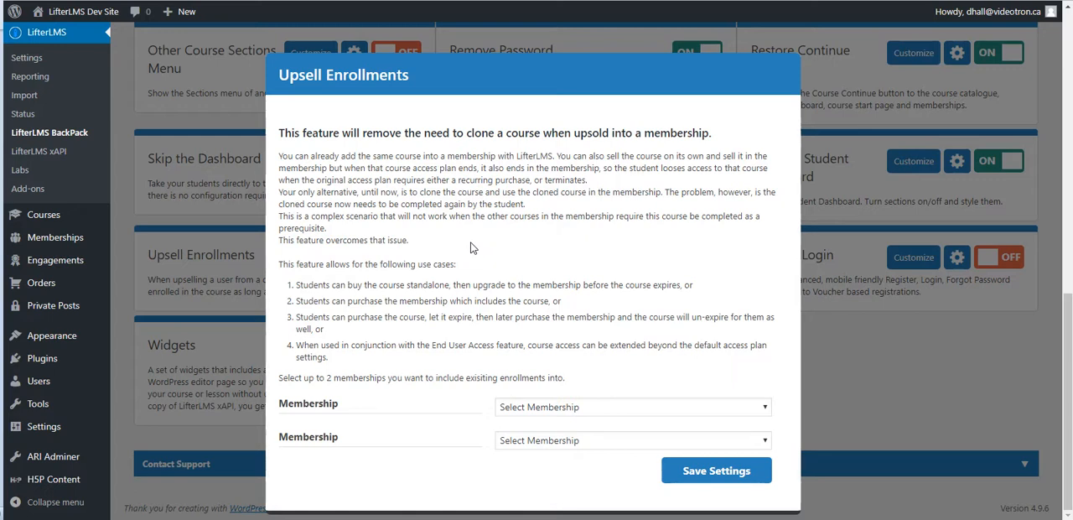
# Review the use cases and the first Membership choice in the Upsell Enrollments settings, and close them without saving.
pyautogui.moveTo(279, 264); pyautogui.dragTo(352, 359)
pyautogui.click(350, 360)
pyautogui.click(617, 409)
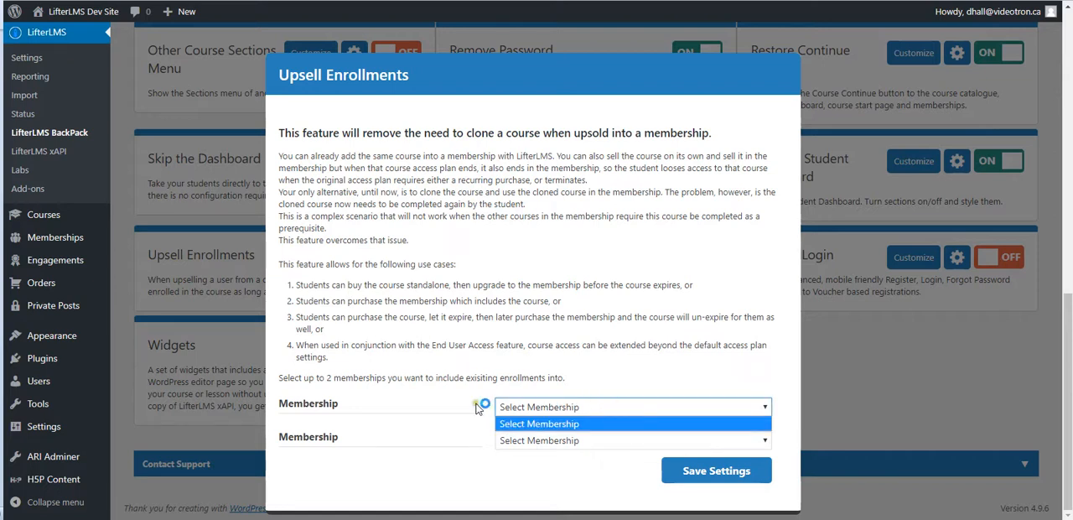
pyautogui.click(485, 409)
pyautogui.click(594, 409)
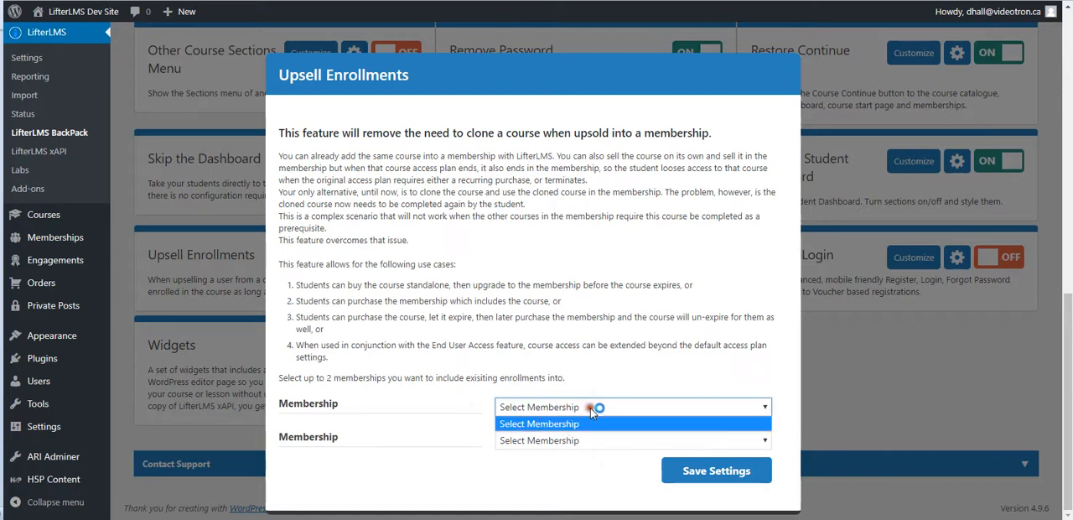
pyautogui.click(457, 409)
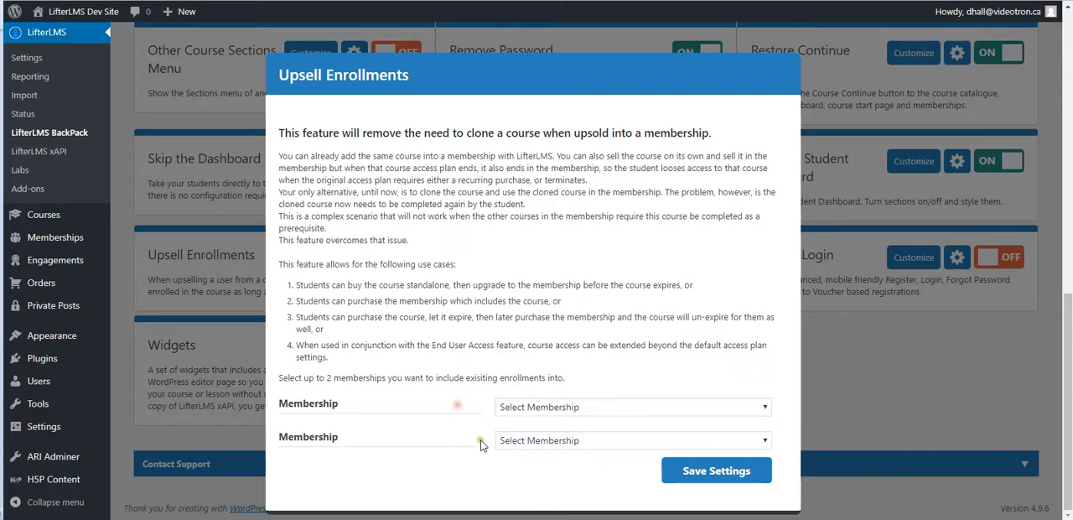
pyautogui.click(562, 407)
pyautogui.click(432, 397)
pyautogui.click(876, 364)
# Look through the full list of LifterLMS BackPack features and their on/off states.
pyautogui.scroll(3, 304, 252)
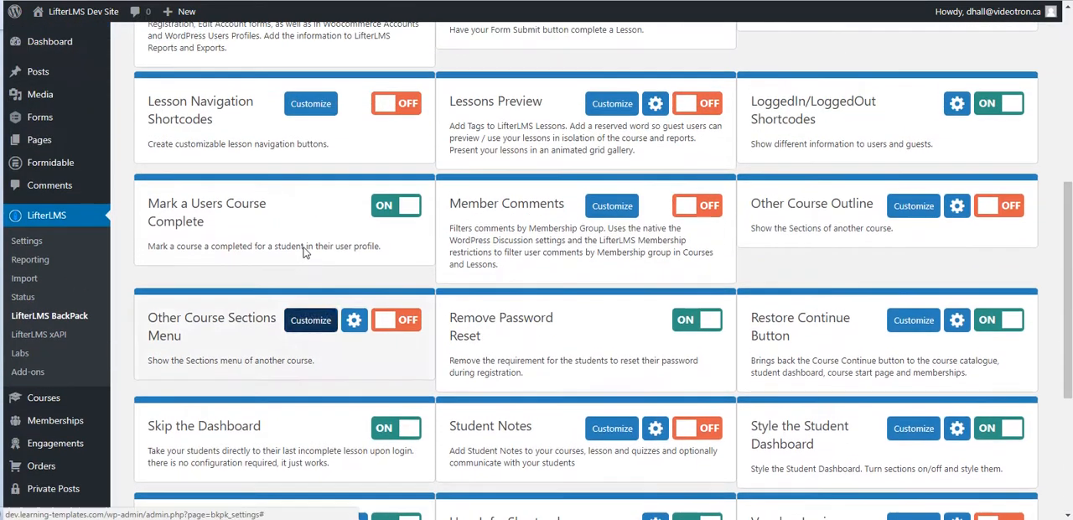
pyautogui.scroll(5, 304, 252)
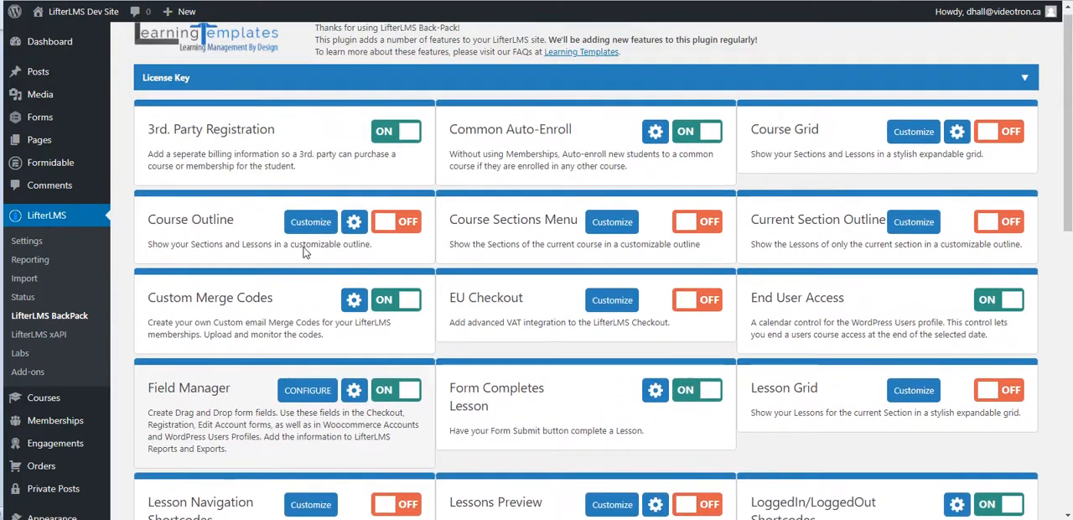
pyautogui.scroll(-2, 276, 256)
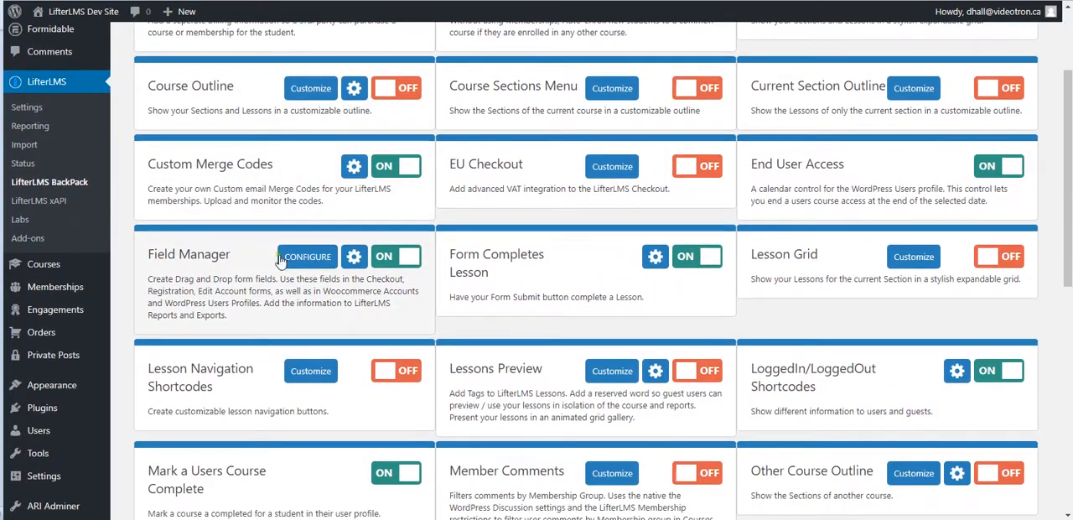
pyautogui.scroll(-2, 503, 276)
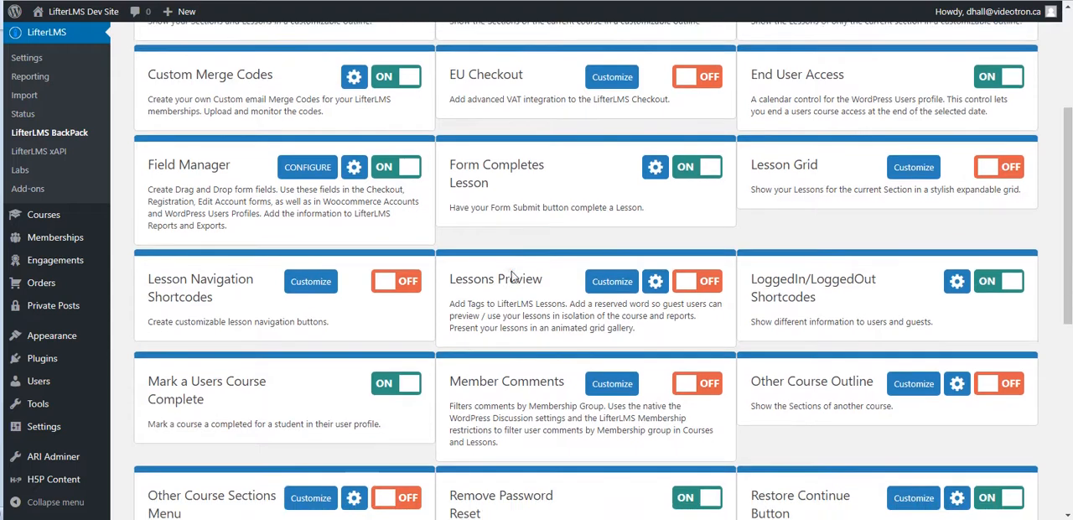
pyautogui.scroll(-2, 513, 277)
pyautogui.scroll(-2, 506, 271)
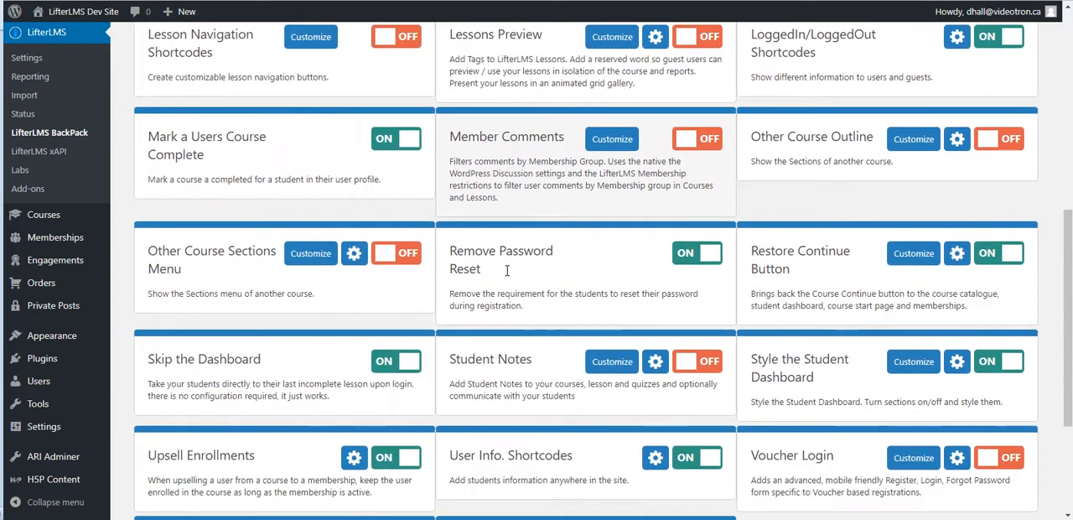
pyautogui.scroll(-3, 506, 270)
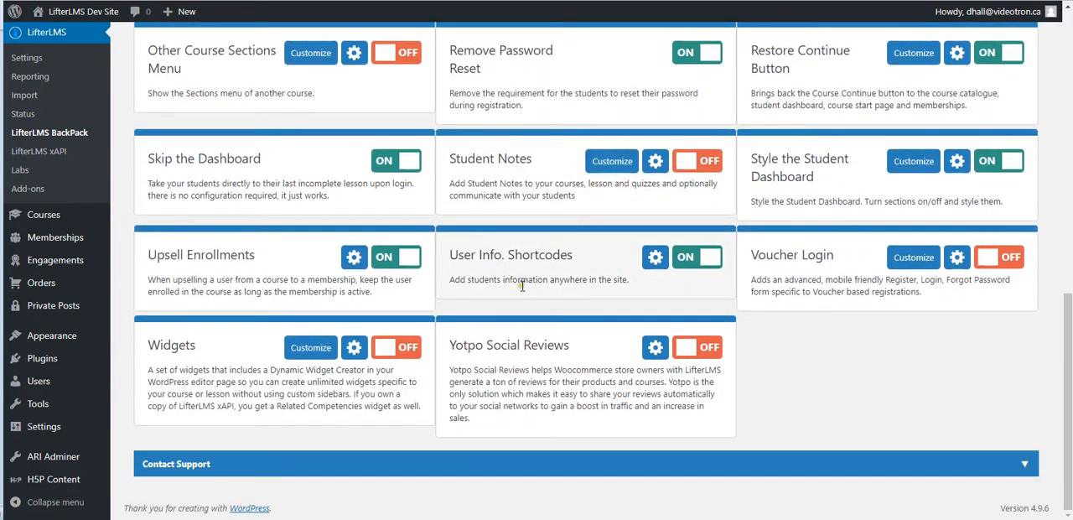
pyautogui.scroll(3, 555, 266)
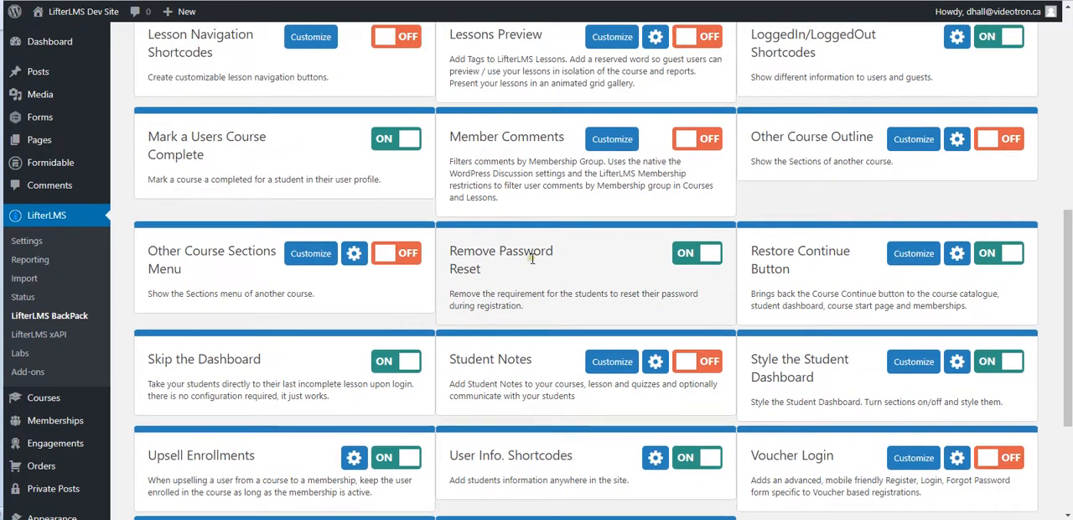
pyautogui.scroll(5, 533, 260)
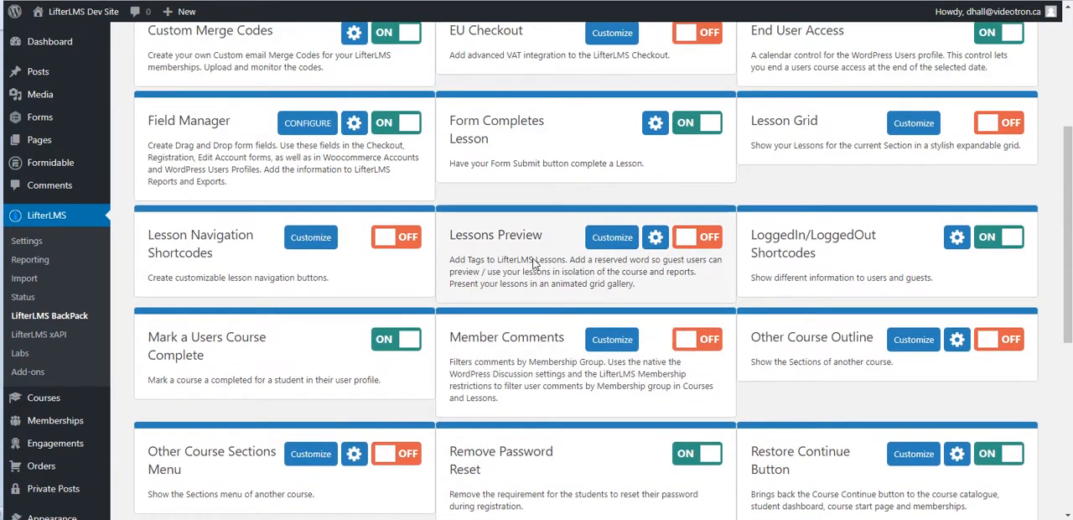
pyautogui.scroll(1, 539, 285)
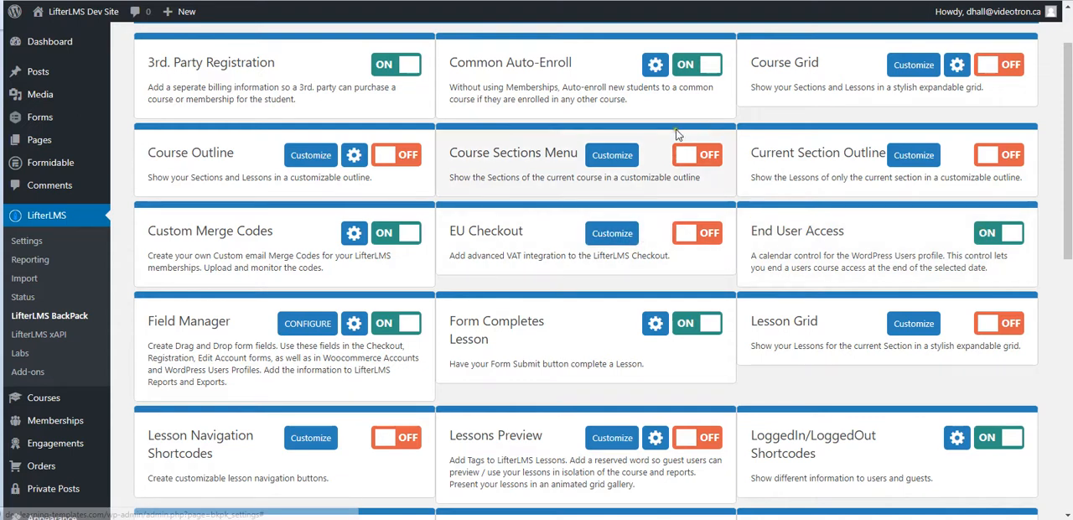
# Open your own user profile for editing in a new browser tab.
pyautogui.moveTo(989, 12)
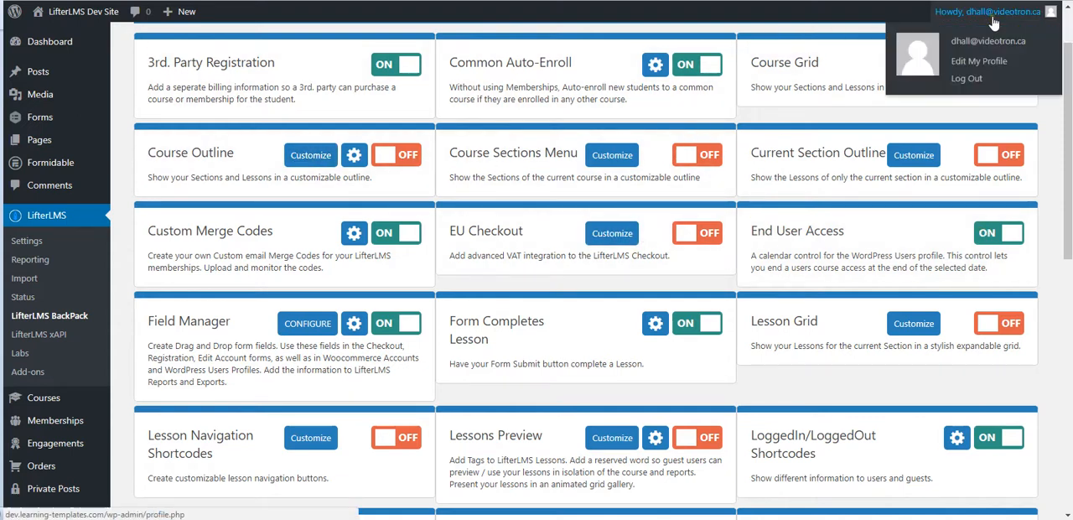
pyautogui.rightClick(965, 63)
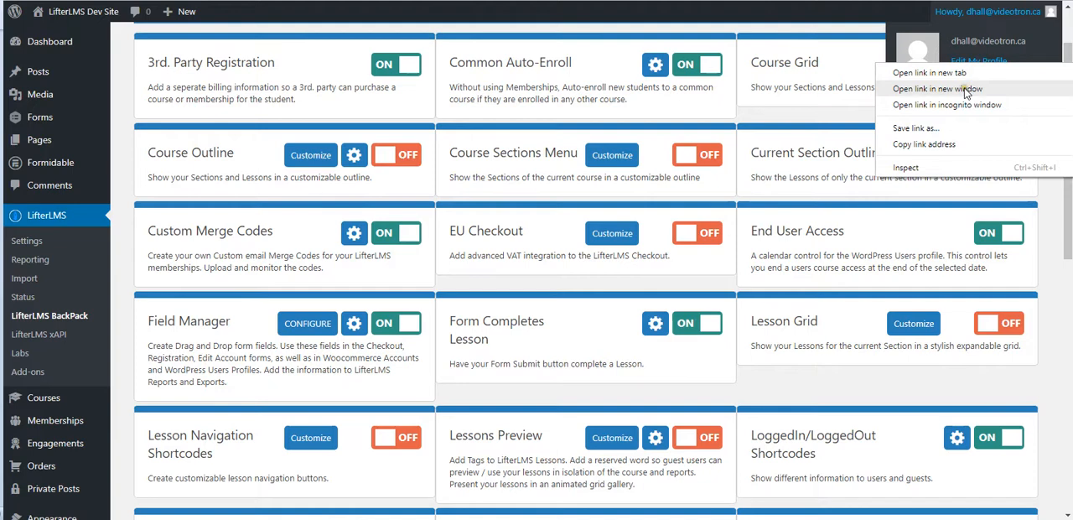
pyautogui.click(928, 74)
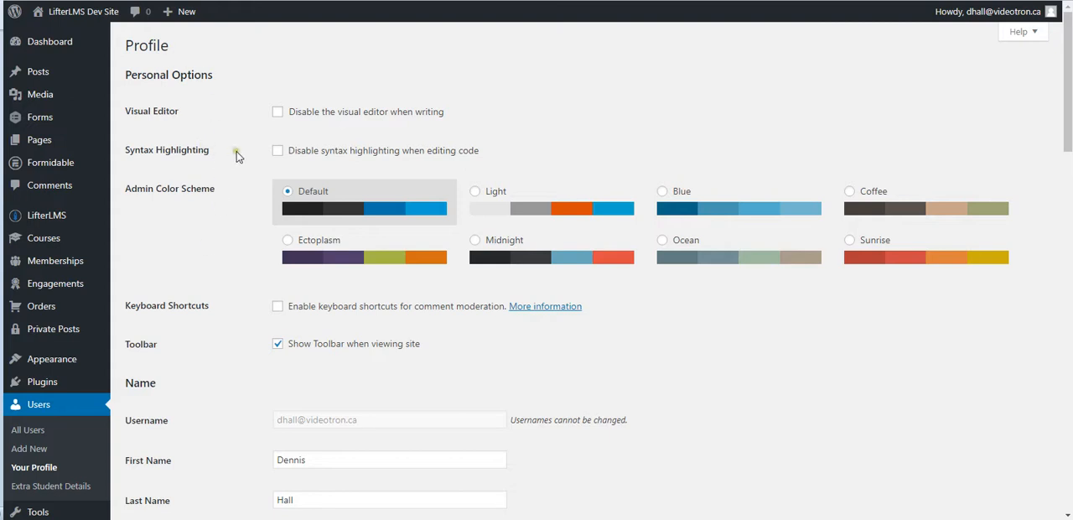
# Set the user end access date for "Build a Learning Management System with LifterLMS" to 08-Jun-2018 and update the profile.
pyautogui.scroll(-3, 235, 150)
pyautogui.scroll(-10, 237, 154)
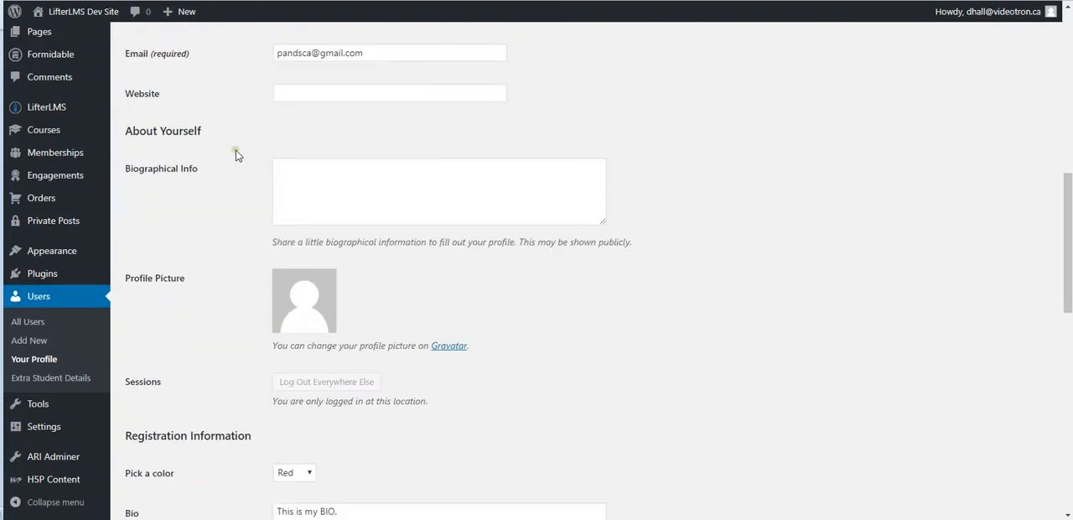
pyautogui.scroll(-3, 234, 156)
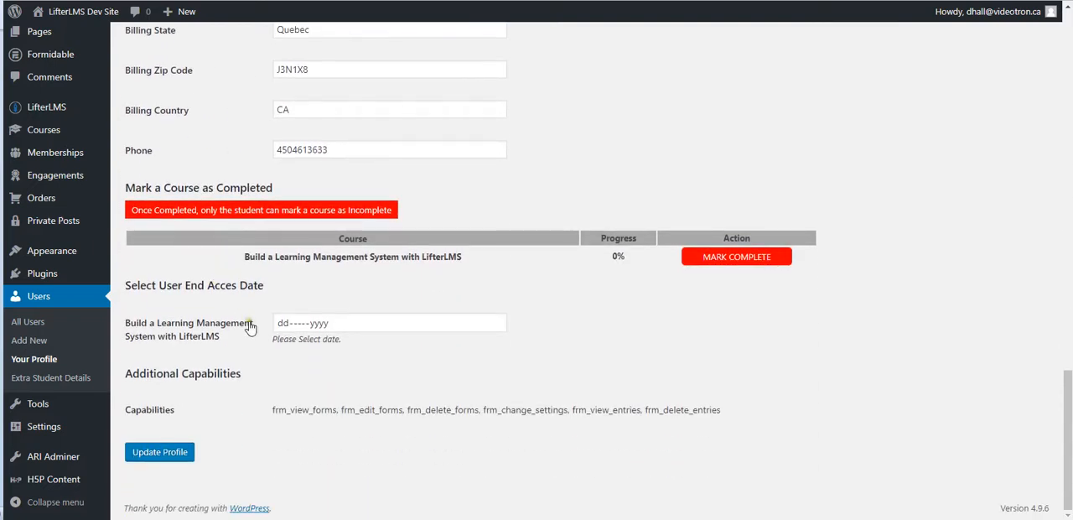
pyautogui.click(497, 324)
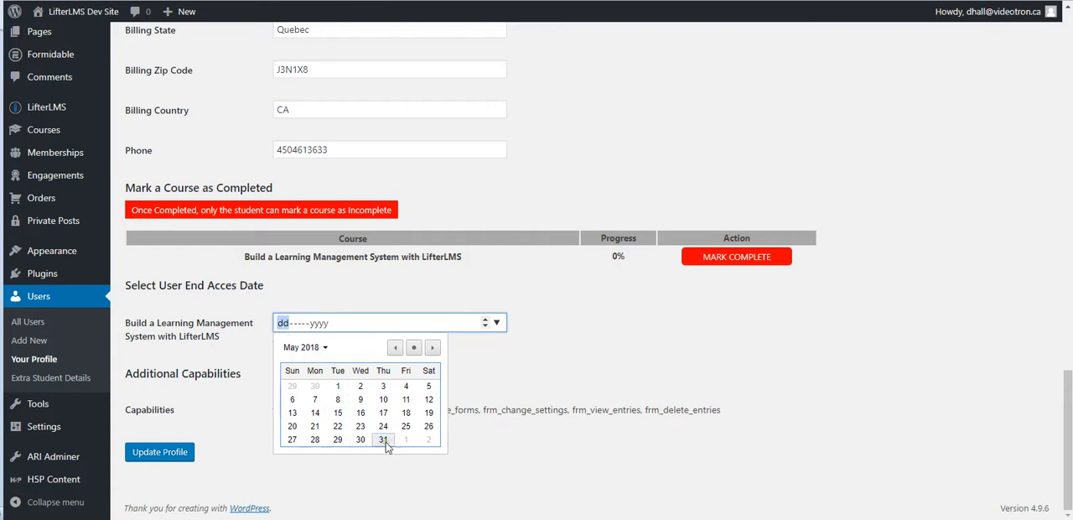
pyautogui.click(432, 347)
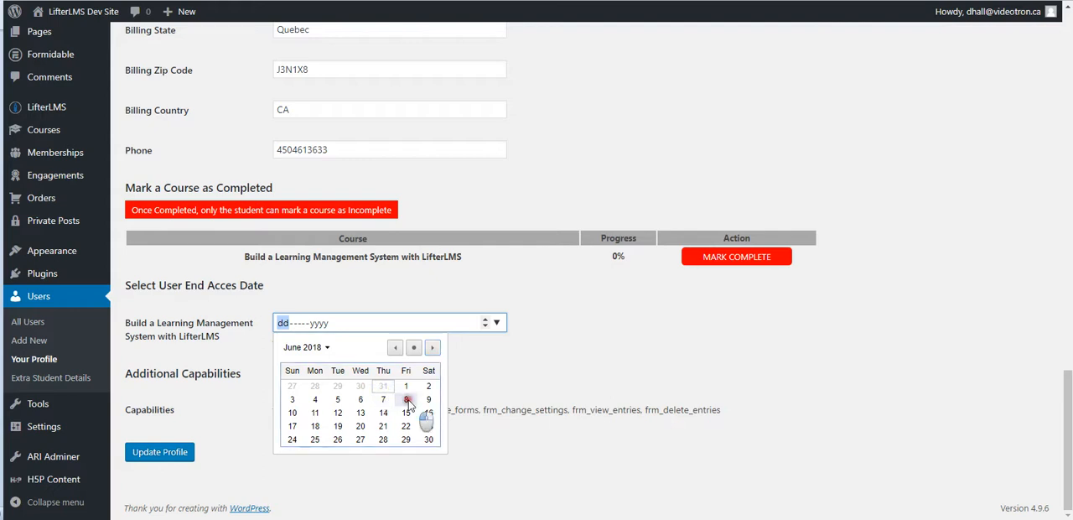
pyautogui.click(405, 398)
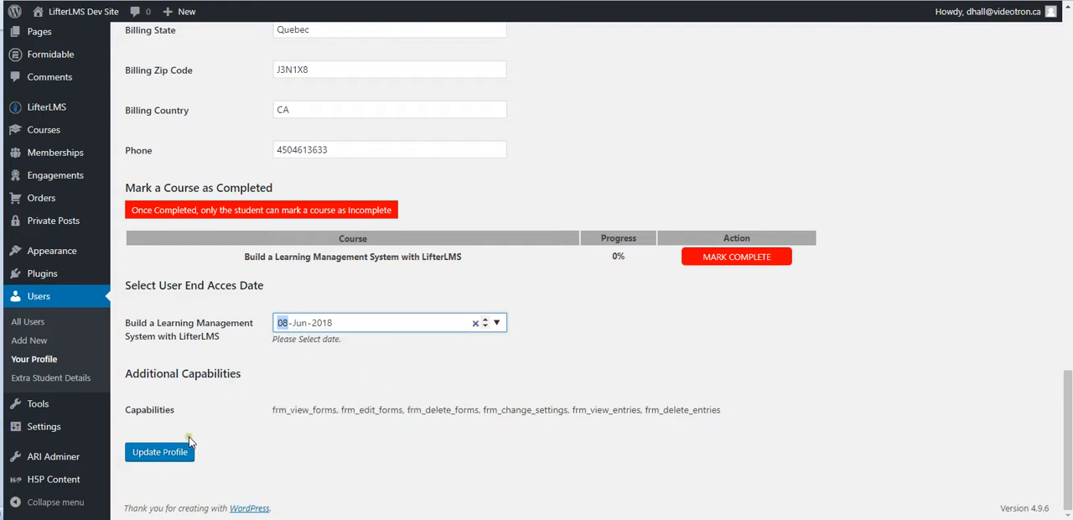
pyautogui.click(161, 455)
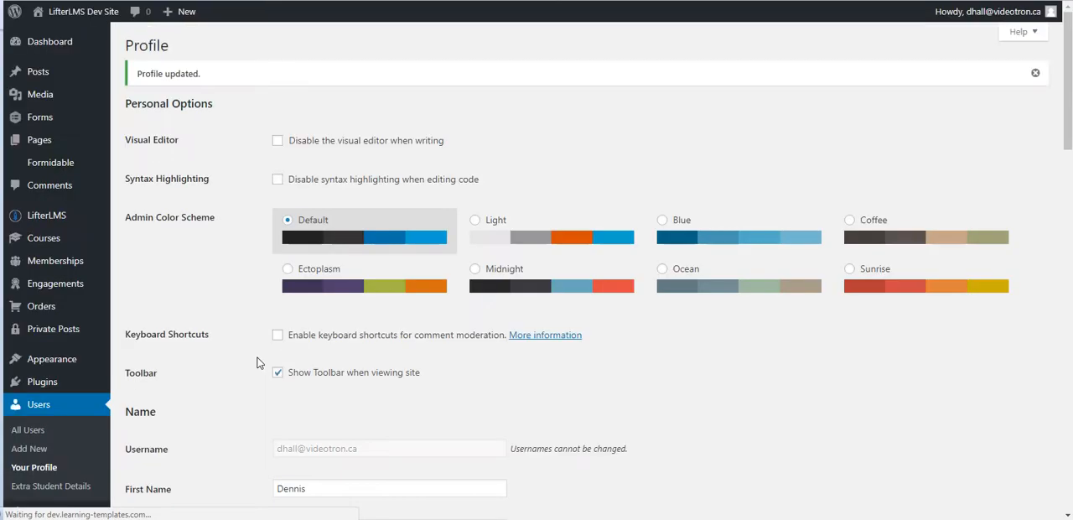
# Browse the calendar for the course's user end access date between May and June 2018 and reselect 08-Jun-2018.
pyautogui.scroll(-10, 257, 362)
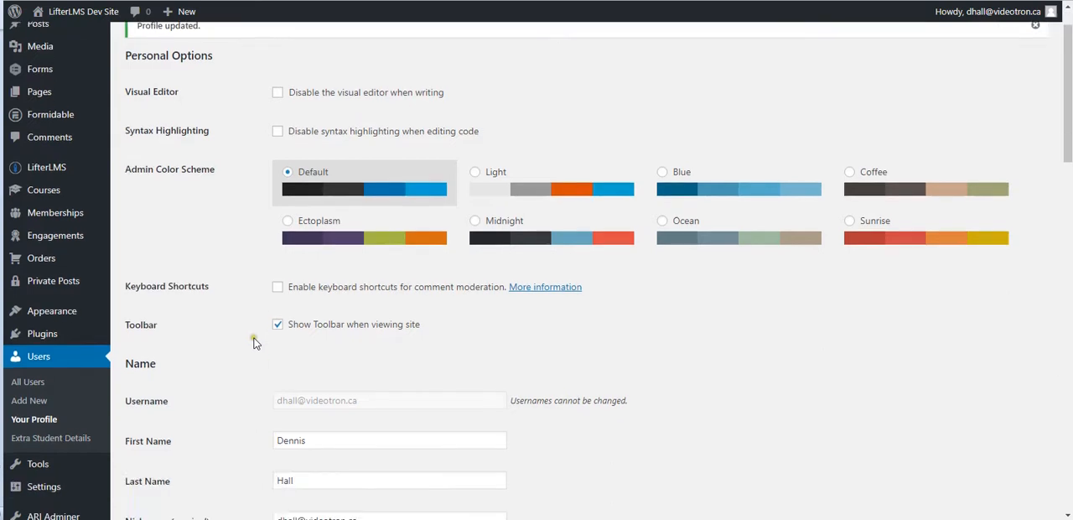
pyautogui.scroll(-5, 255, 343)
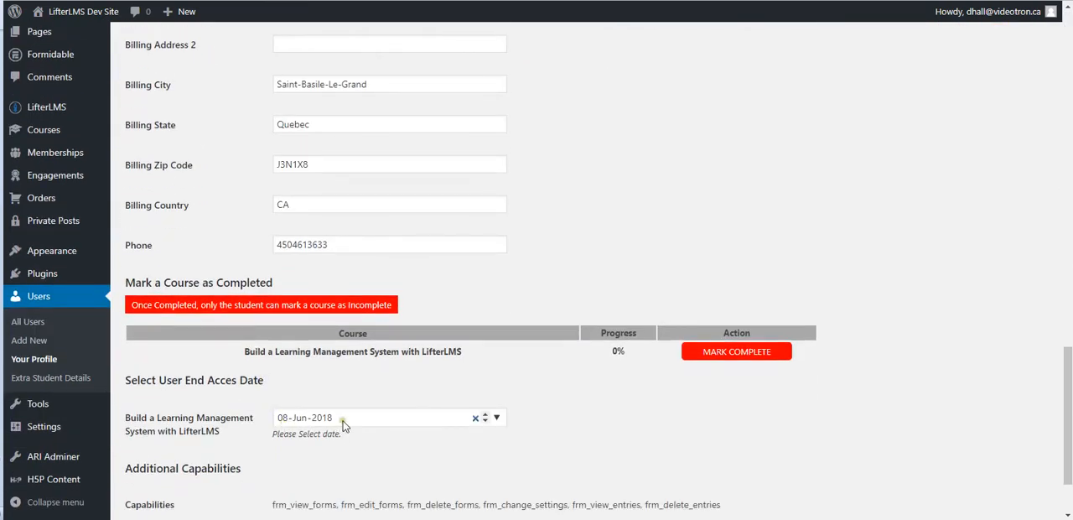
pyautogui.click(497, 418)
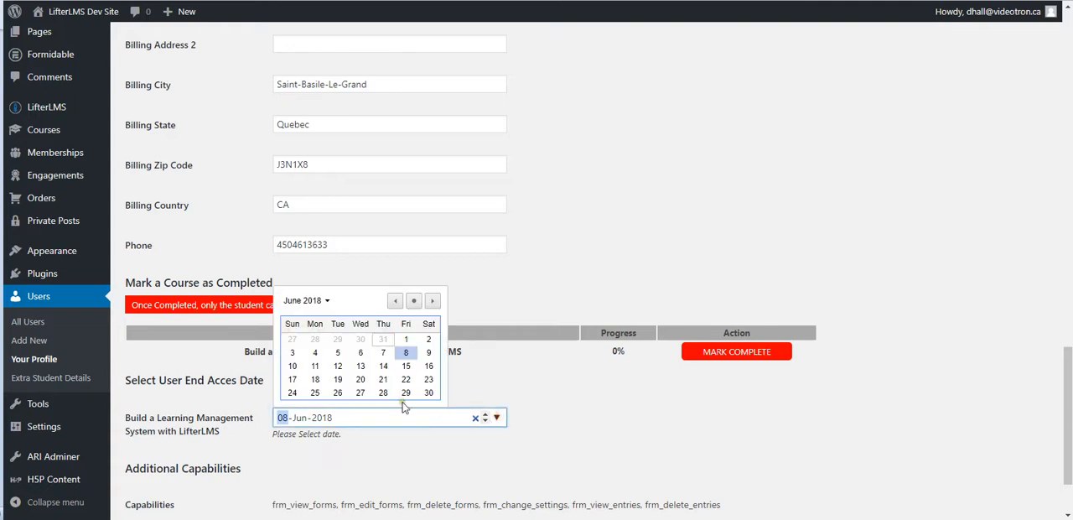
pyautogui.click(397, 301)
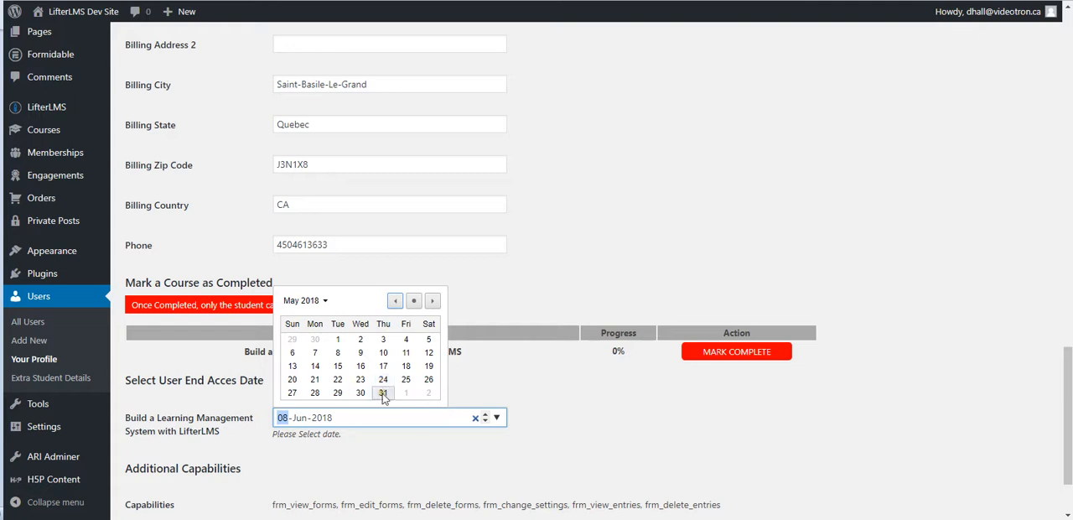
pyautogui.click(429, 304)
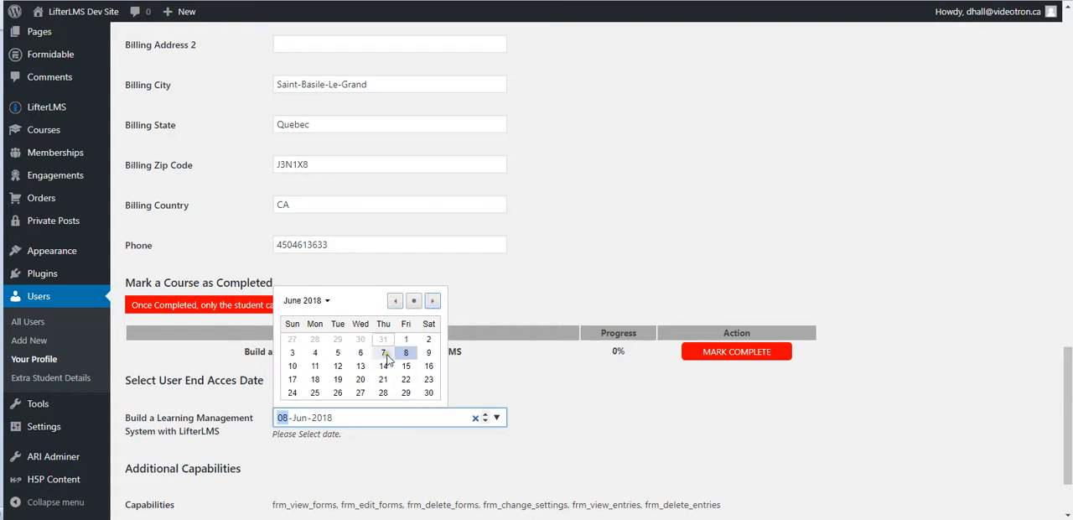
pyautogui.click(403, 357)
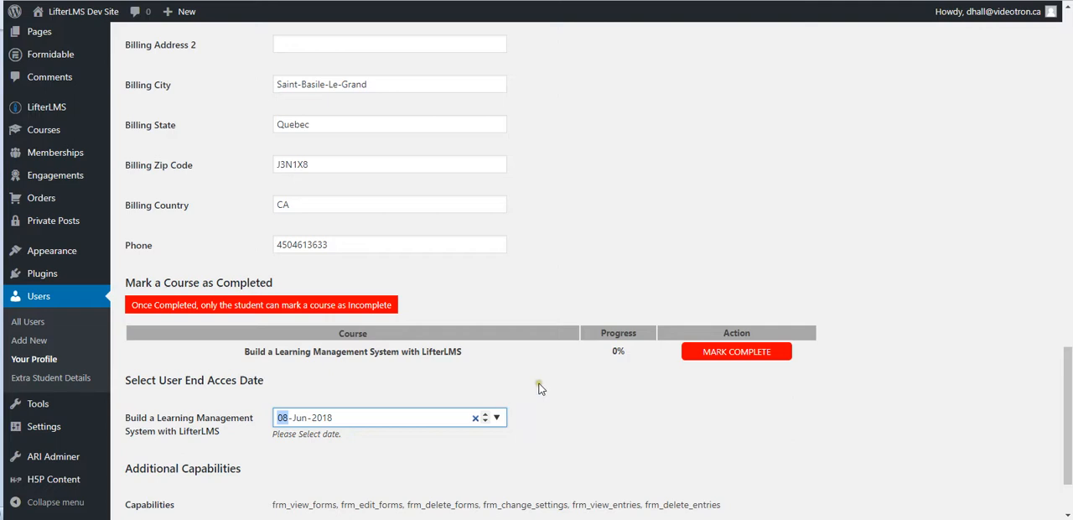
pyautogui.click(562, 428)
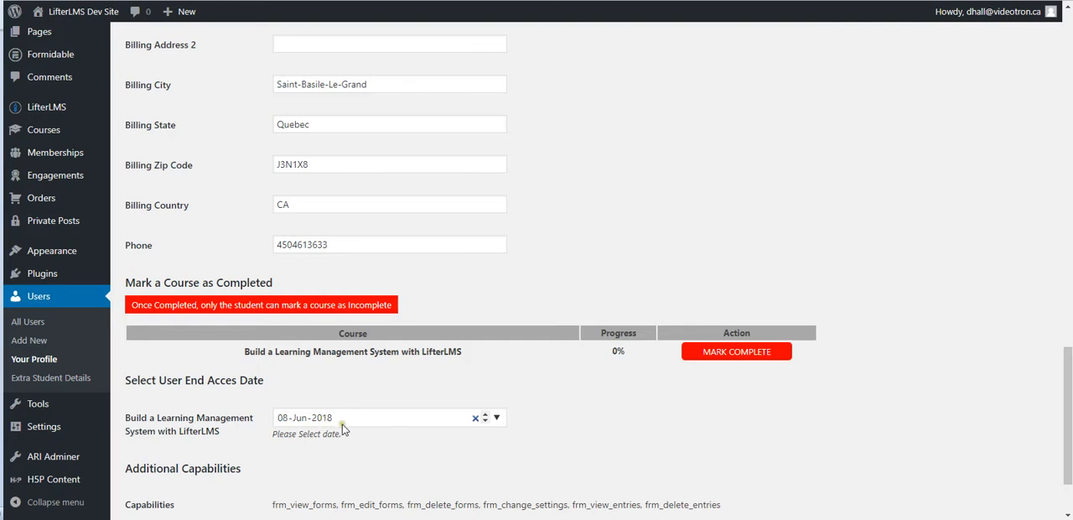
# Set the user end access date for "Build a Learning Management System with LifterLMS" to 29-Jun-2018 and update the profile.
pyautogui.click(497, 418)
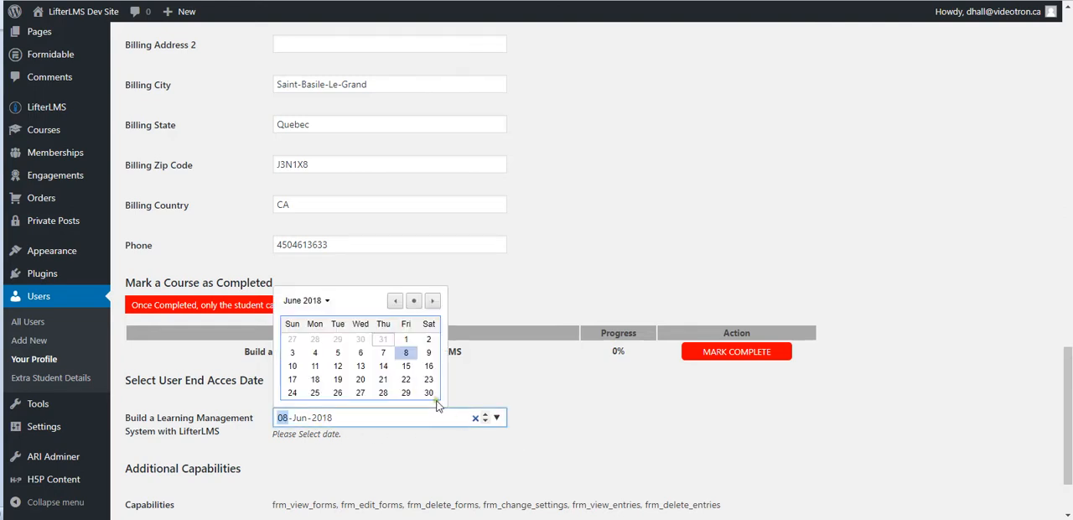
pyautogui.click(405, 393)
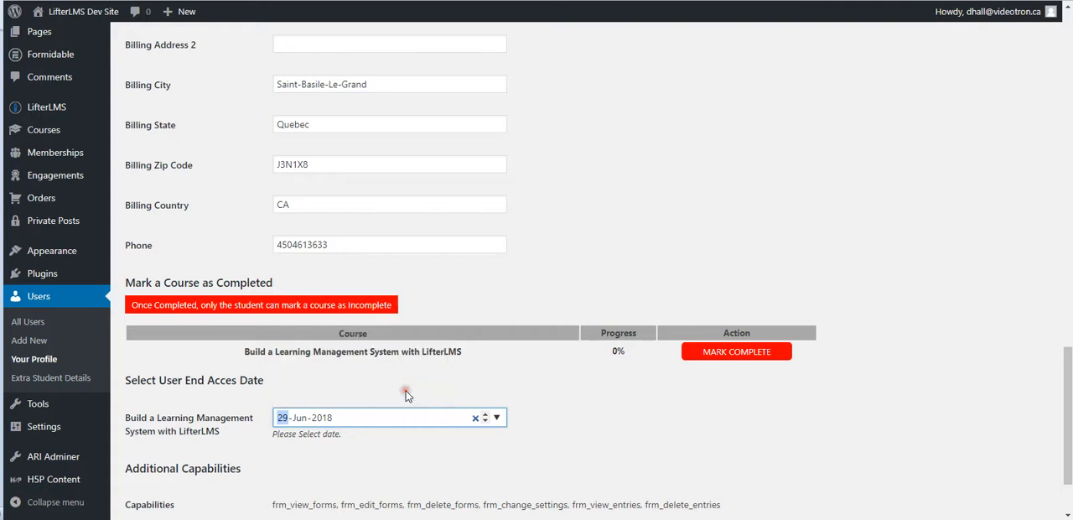
pyautogui.click(549, 401)
pyautogui.scroll(-2, 561, 415)
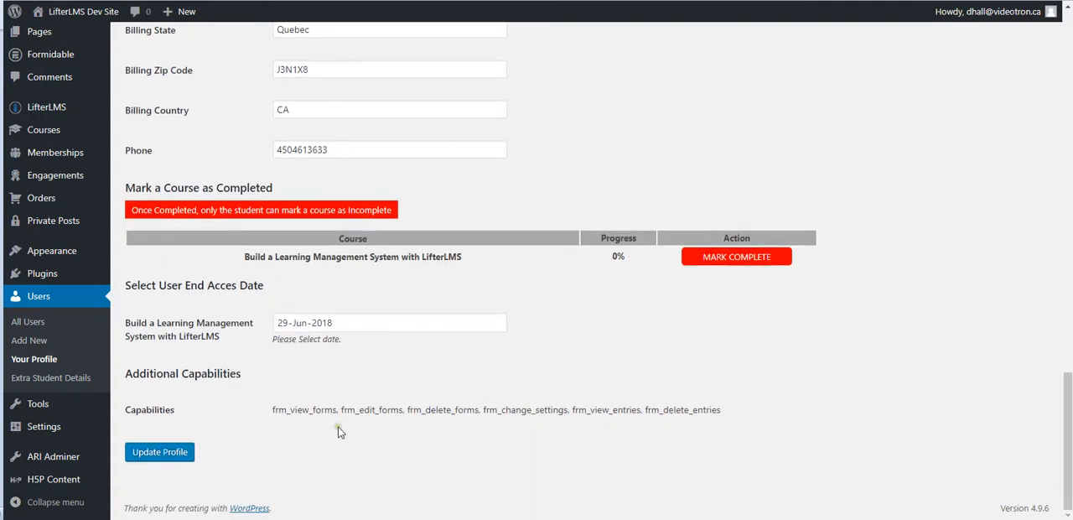
pyautogui.click(184, 452)
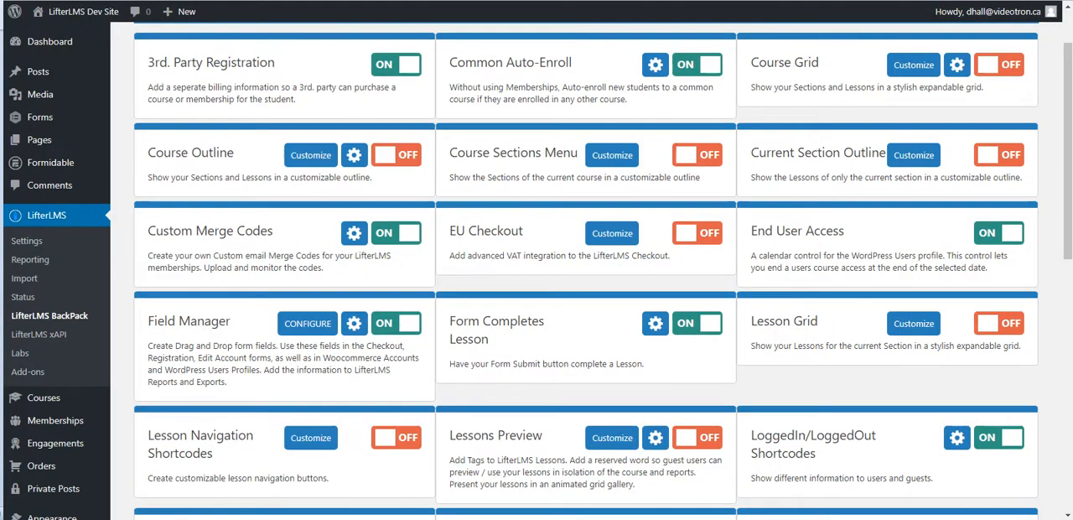
# Return to the LifterLMS BackPack feature list, review the Upsell Enrollments settings again and close them without saving.
pyautogui.scroll(-4, 287, 392)
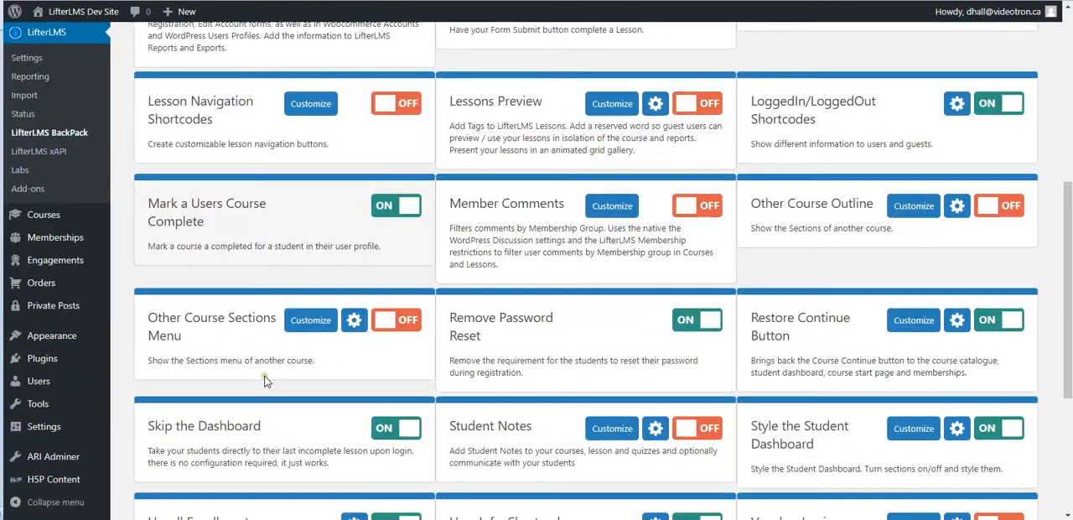
pyautogui.scroll(-2, 249, 345)
pyautogui.scroll(-2, 249, 345)
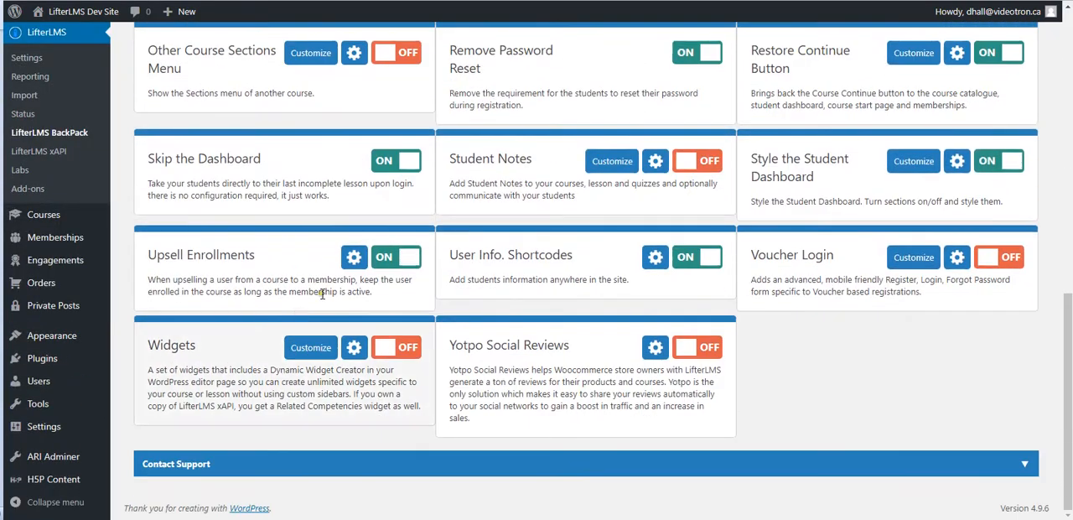
pyautogui.click(352, 253)
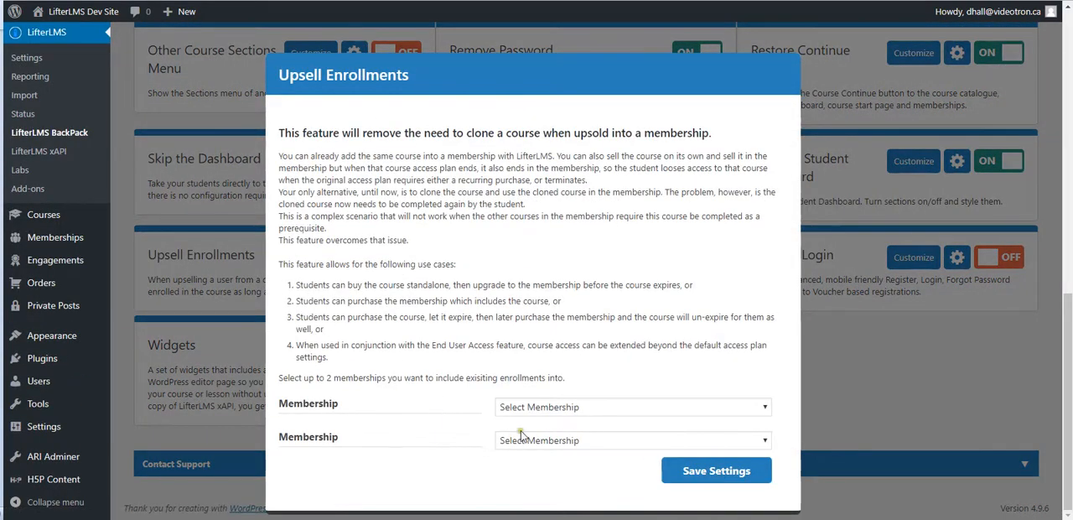
pyautogui.click(841, 338)
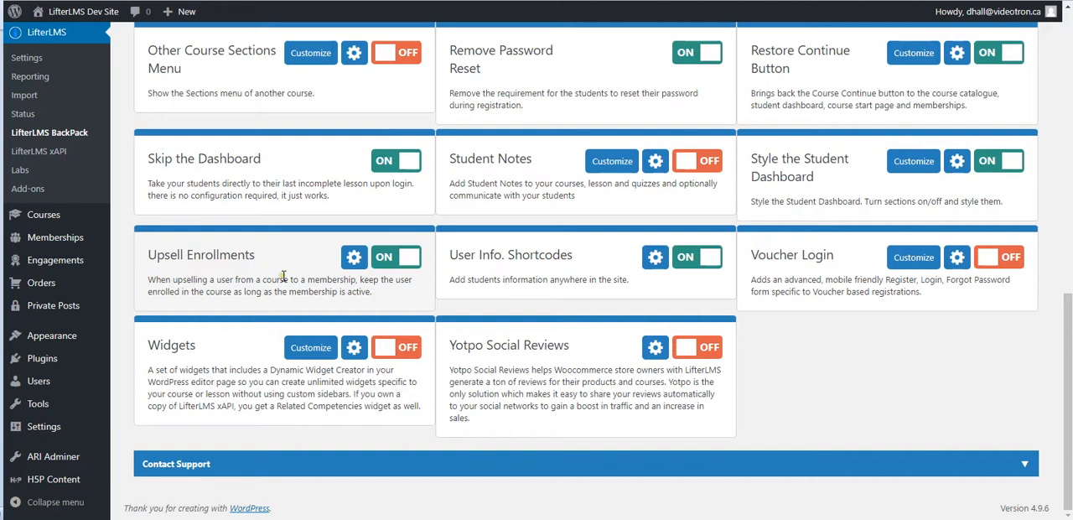
# Turn off the 3rd. Party Registration feature in the LifterLMS BackPack feature list.
pyautogui.scroll(6, 292, 286)
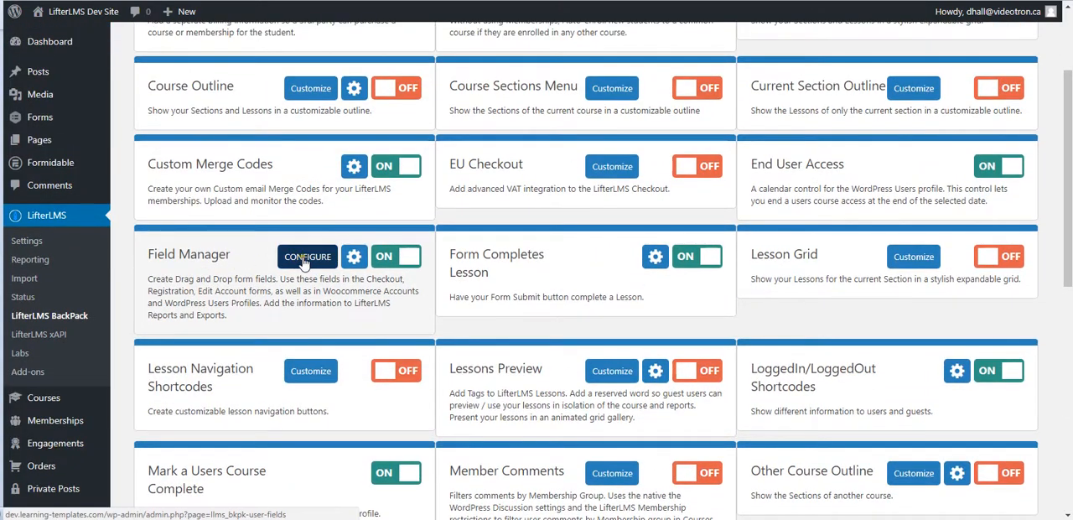
pyautogui.scroll(3, 285, 247)
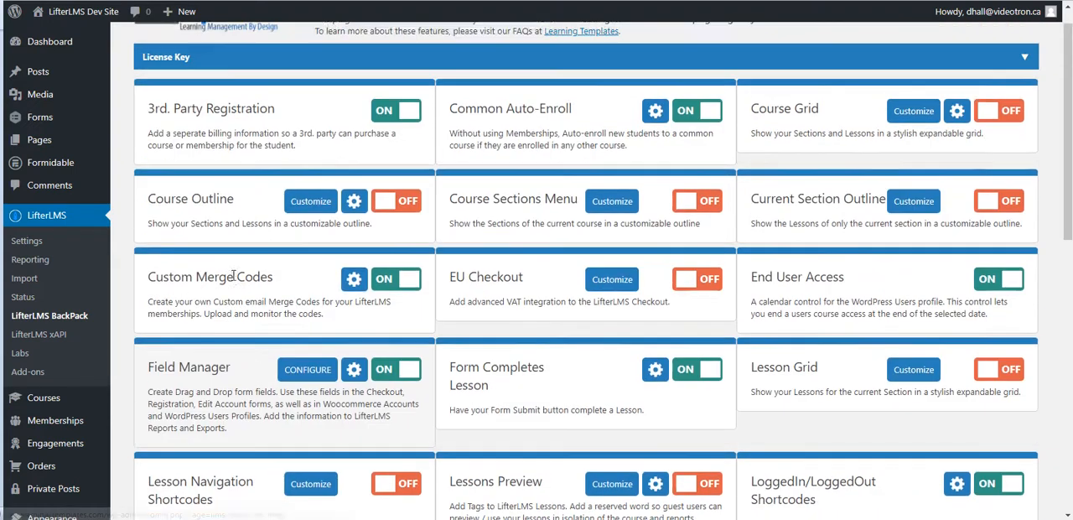
pyautogui.click(387, 149)
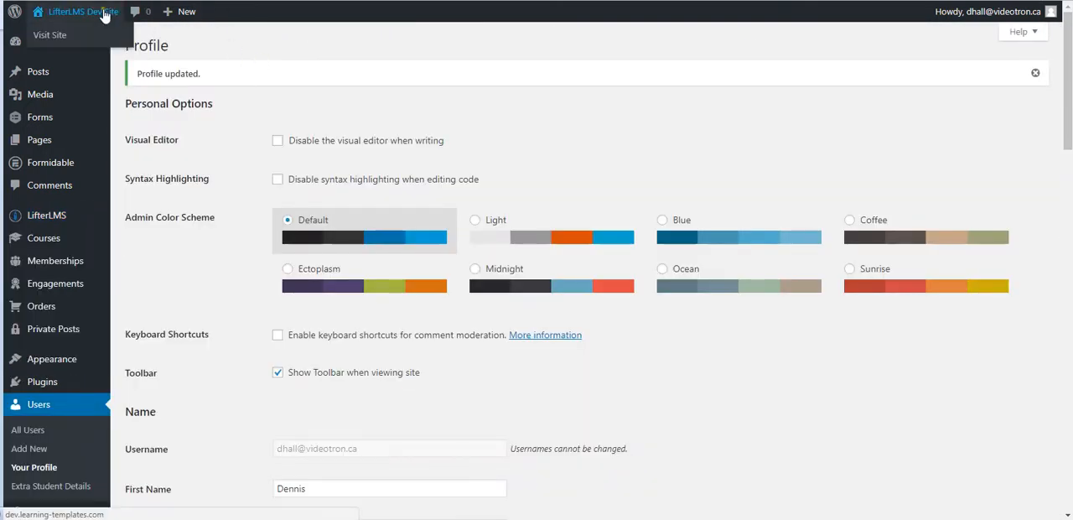
# Open the "Build a Learning Management System with LifterLMS" course page on the live site and load it in a new incognito window.
pyautogui.click(111, 12)
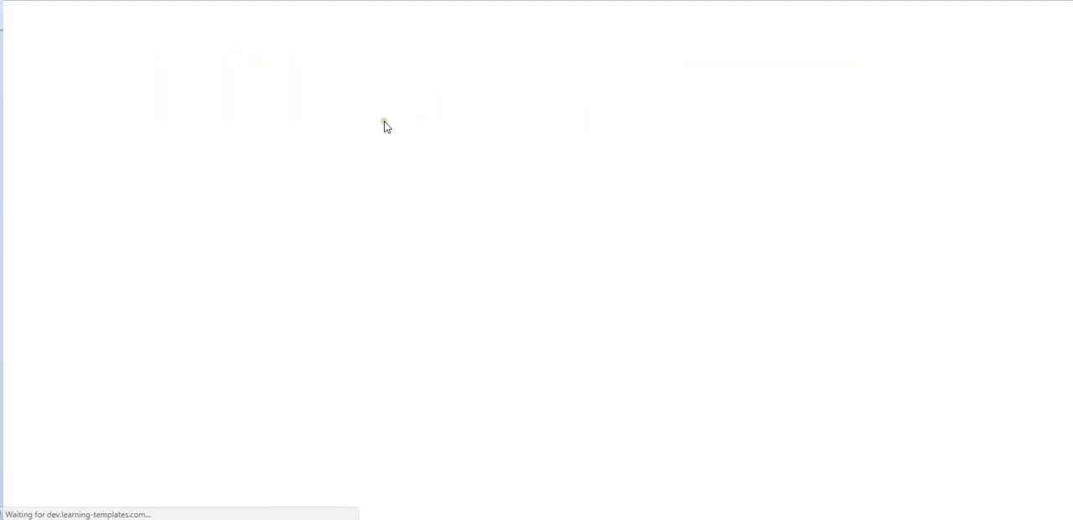
pyautogui.scroll(-8, 408, 176)
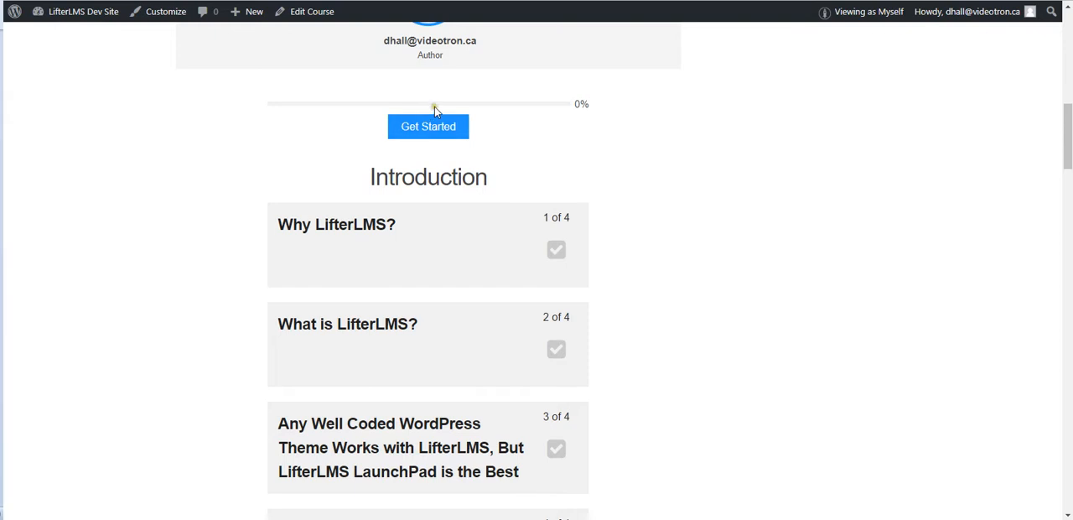
pyautogui.hotkey('alt', 'f')
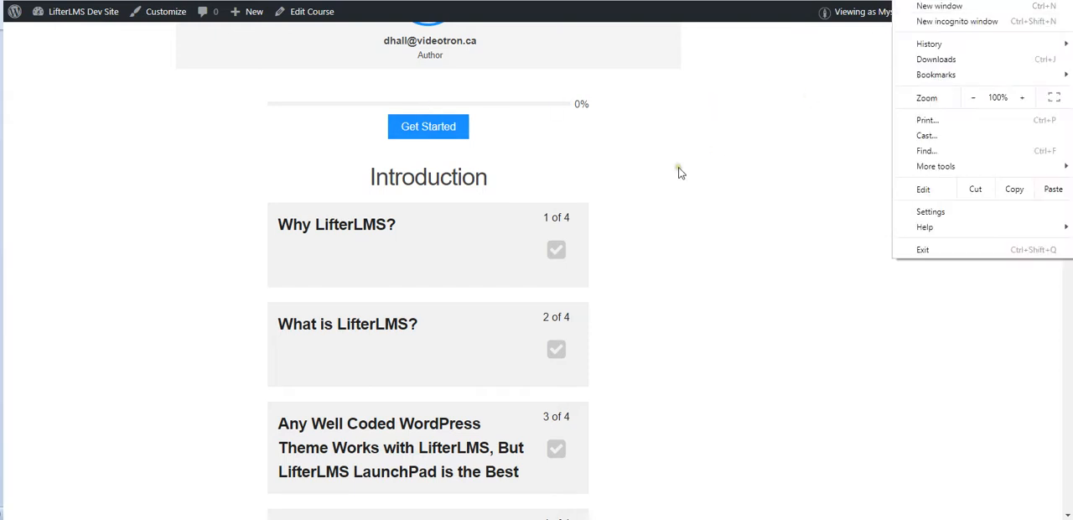
pyautogui.click(953, 17)
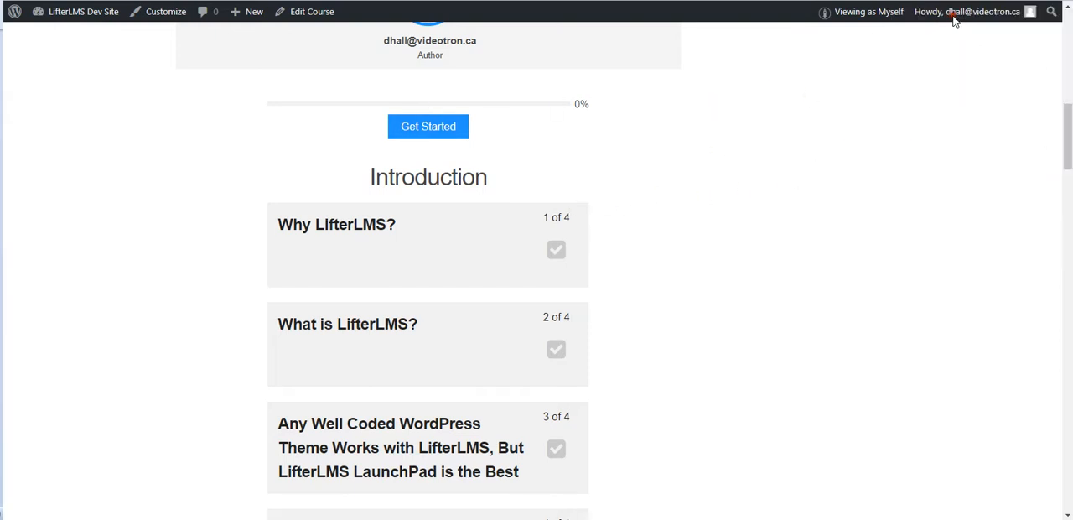
pyautogui.hotkey('ctrl', 'v')
pyautogui.press('Return')
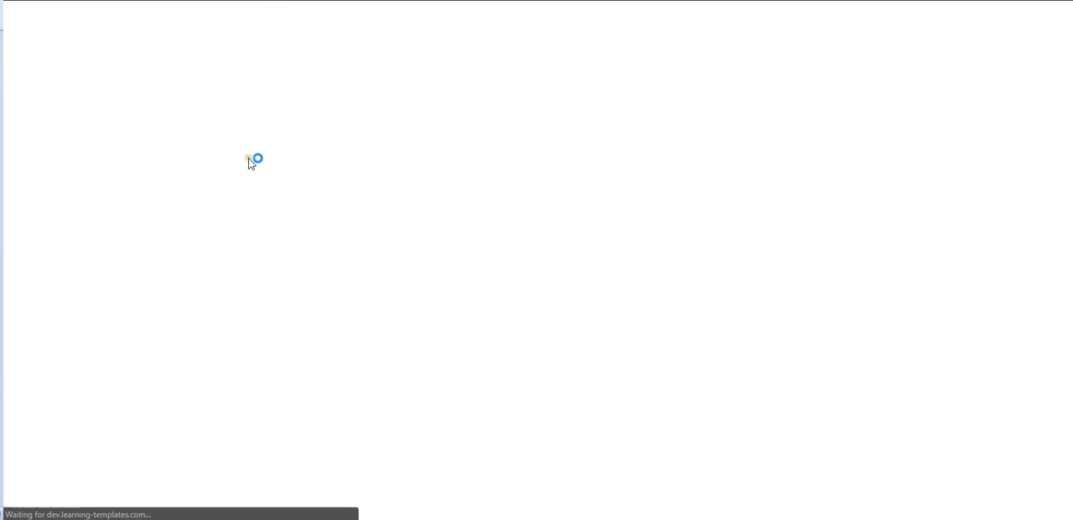
# Open the course's Purchase page as a guest and examine its Student Information, My Custom Fields and Enrollment Confirmation sections.
pyautogui.scroll(-3, 310, 199)
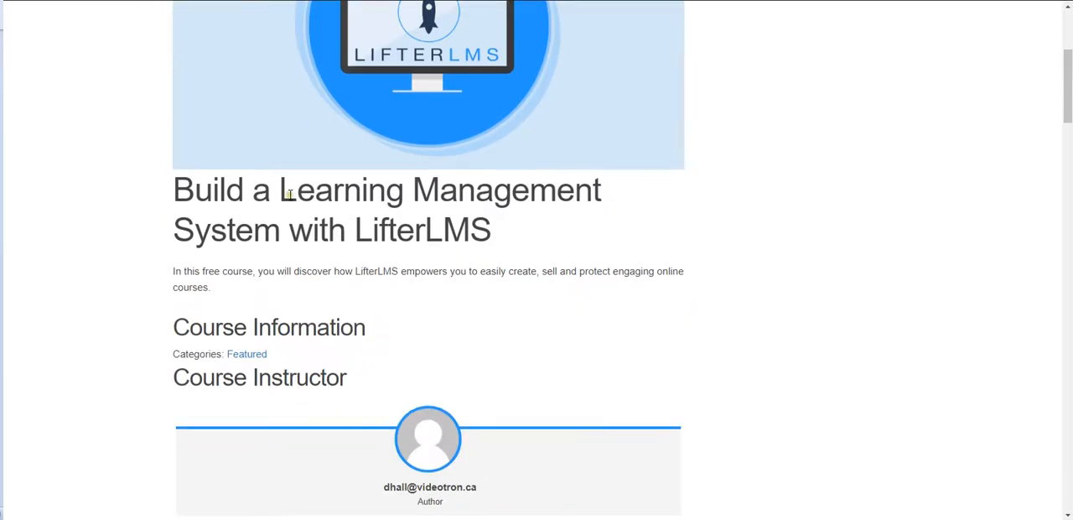
pyautogui.scroll(-5, 288, 194)
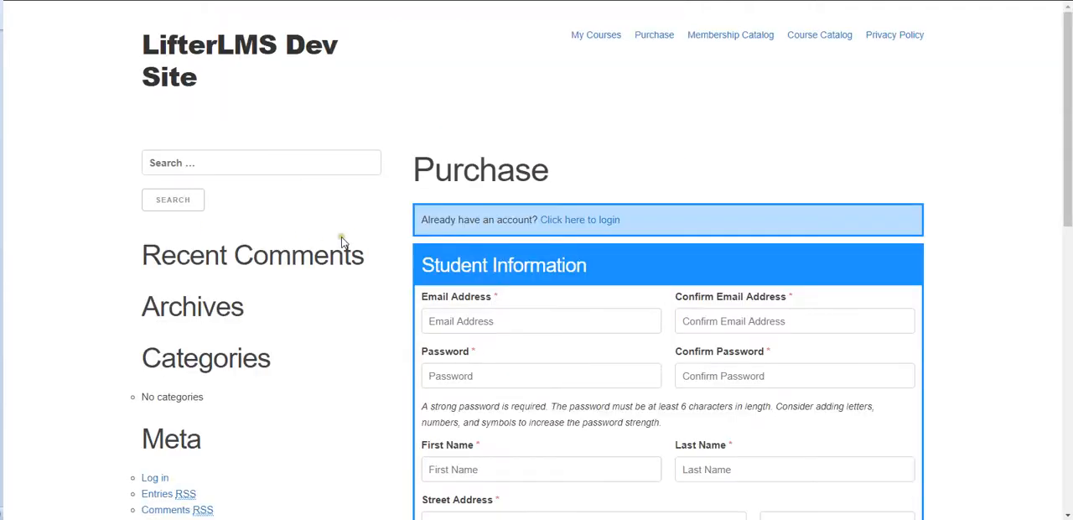
pyautogui.scroll(-5, 380, 228)
pyautogui.scroll(-2, 381, 224)
pyautogui.scroll(6, 382, 223)
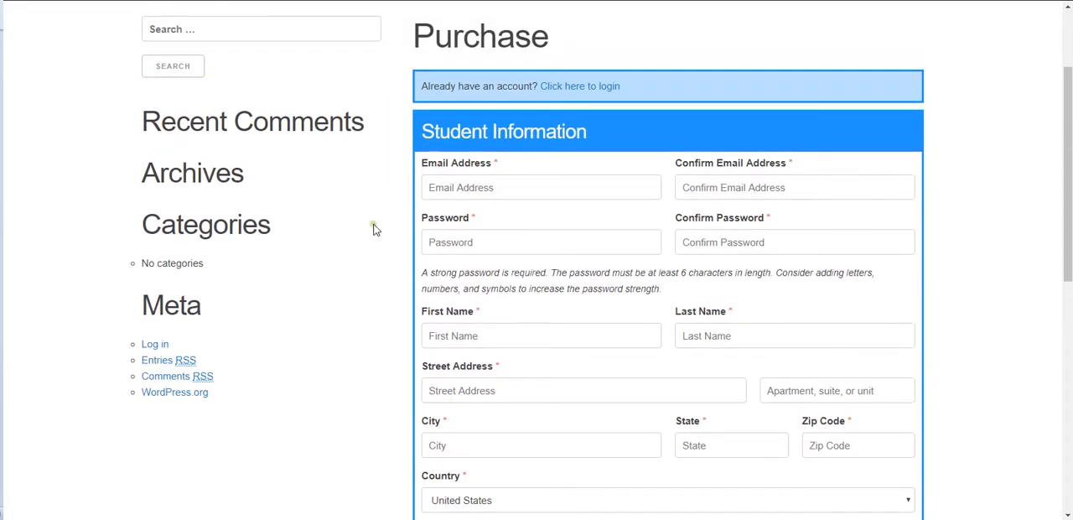
pyautogui.scroll(-5, 380, 228)
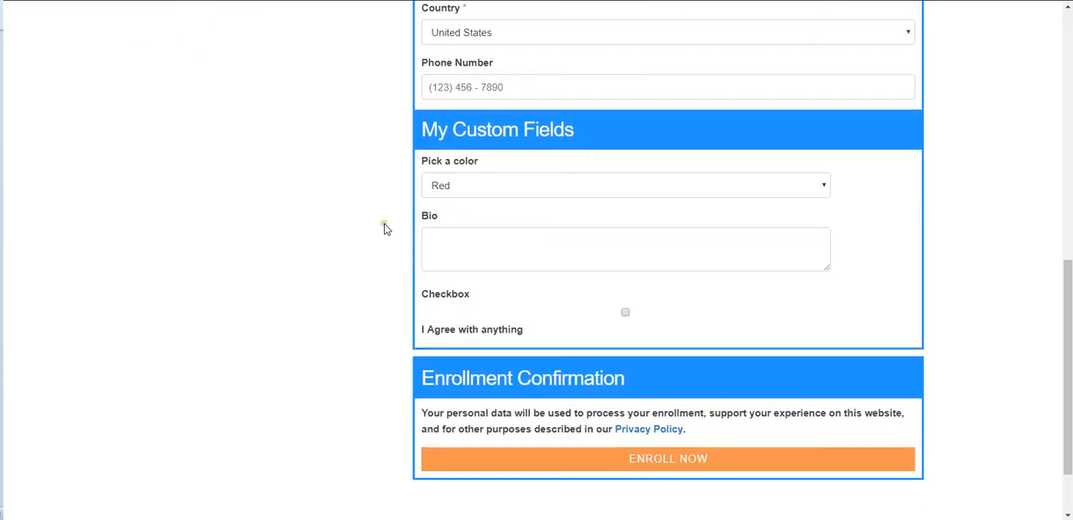
pyautogui.scroll(5, 389, 228)
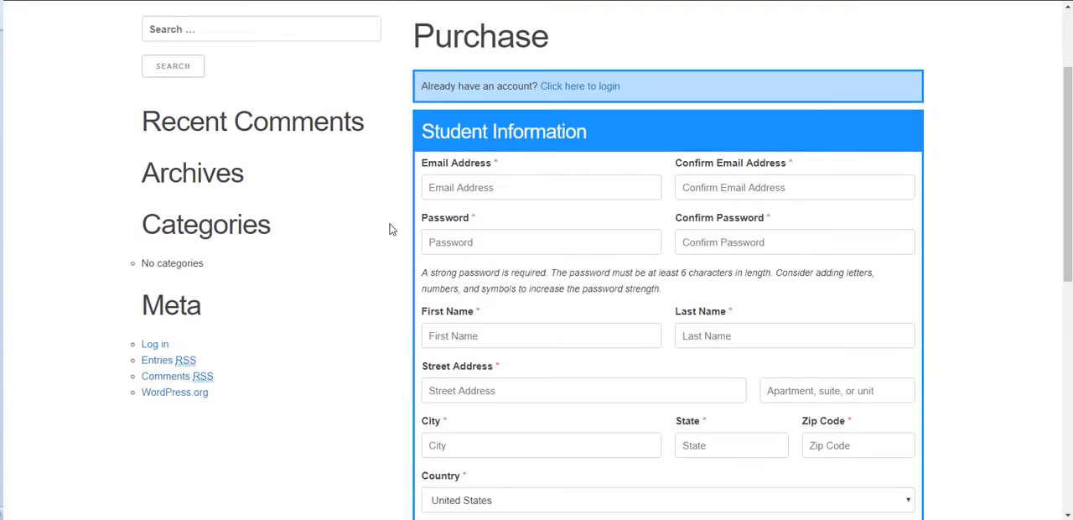
pyautogui.scroll(-1, 375, 232)
pyautogui.scroll(1, 374, 232)
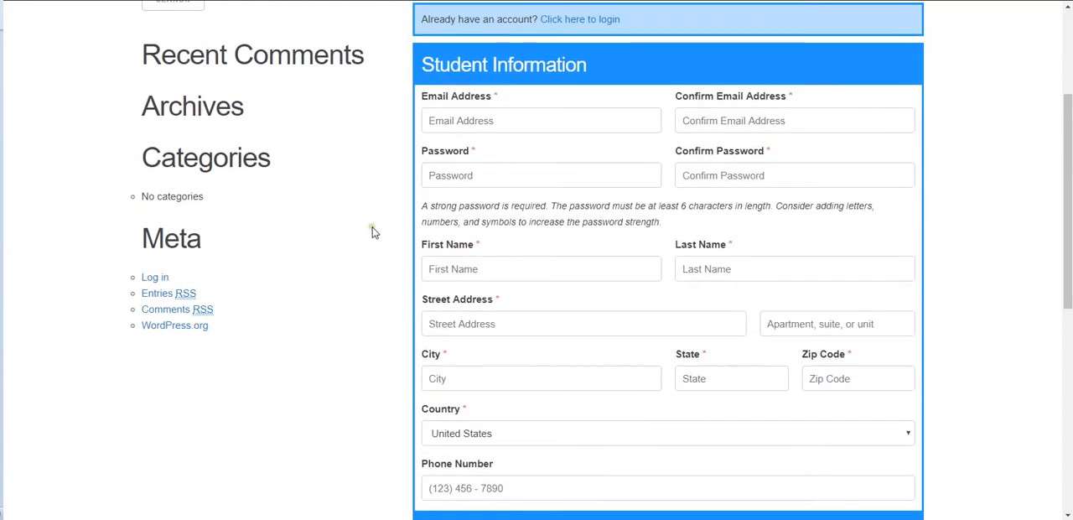
pyautogui.scroll(-1, 374, 232)
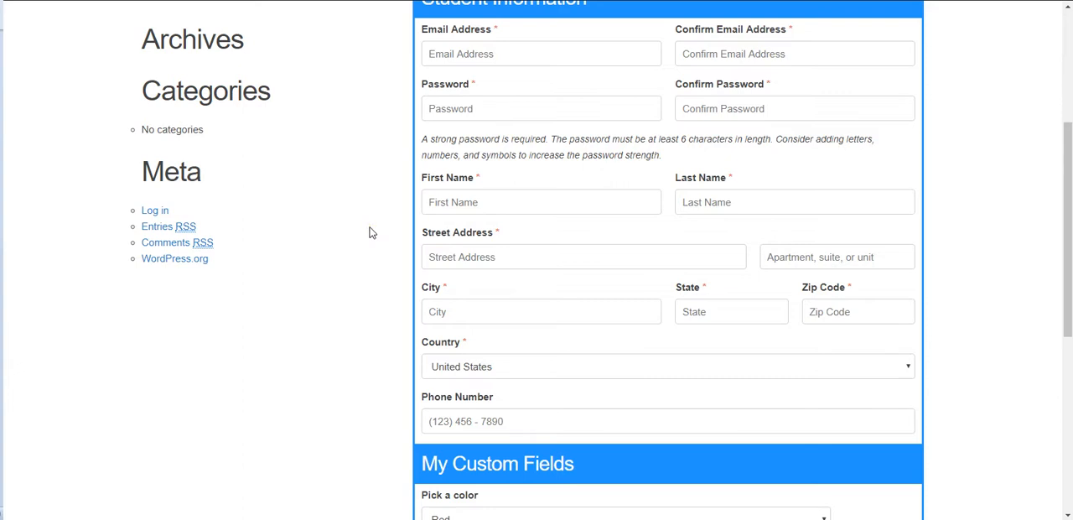
# Switch back to the LifterLMS BackPack feature list and turn the 3rd. Party Registration feature on.
pyautogui.hotkey('alt', 'Tab')
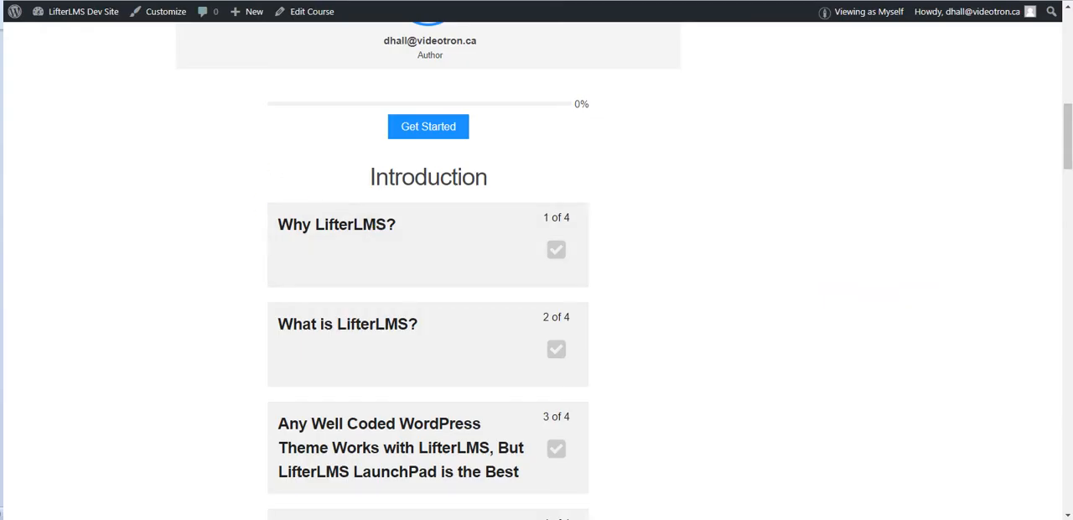
pyautogui.hotkey('alt', 'Tab')
pyautogui.click(384, 138)
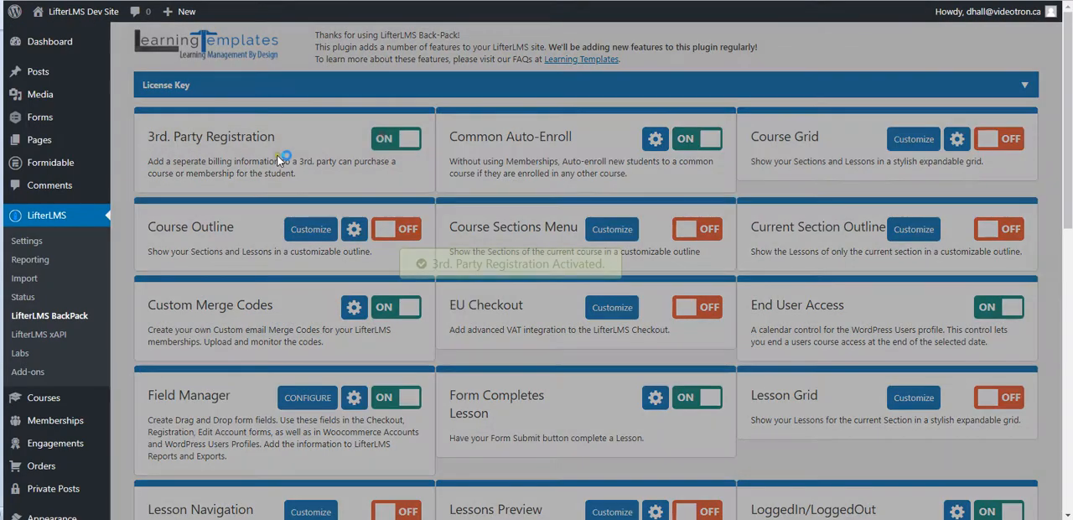
# Switch back to the course's Purchase page and compare the Student Information section with the Student Details section below My Custom Fields.
pyautogui.hotkey('alt', 'Tab')
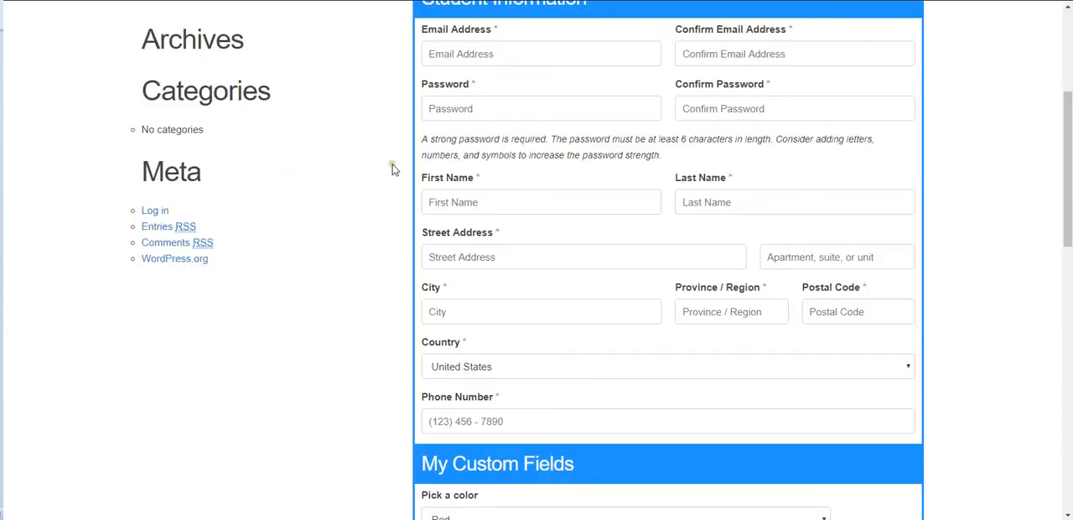
pyautogui.scroll(1, 398, 168)
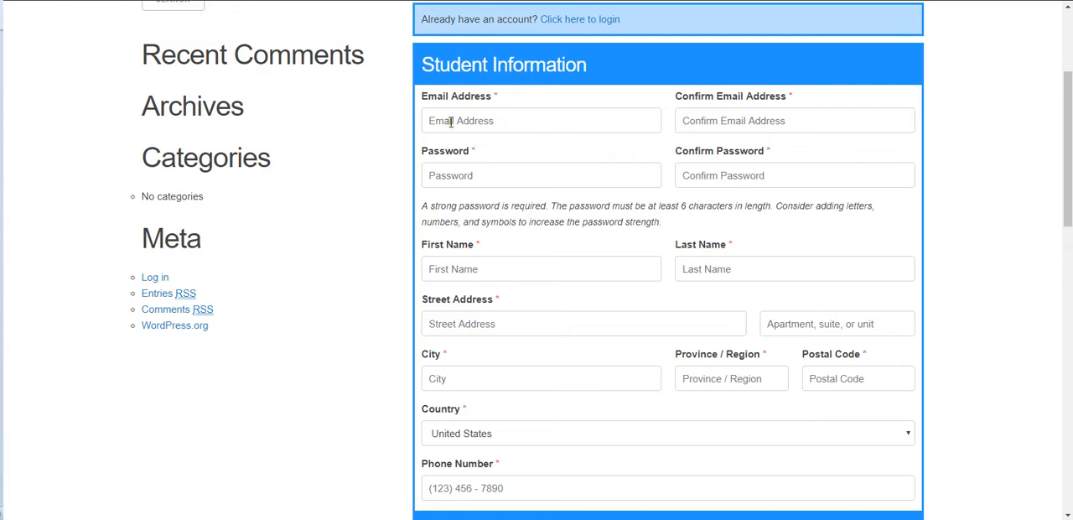
pyautogui.scroll(-8, 366, 161)
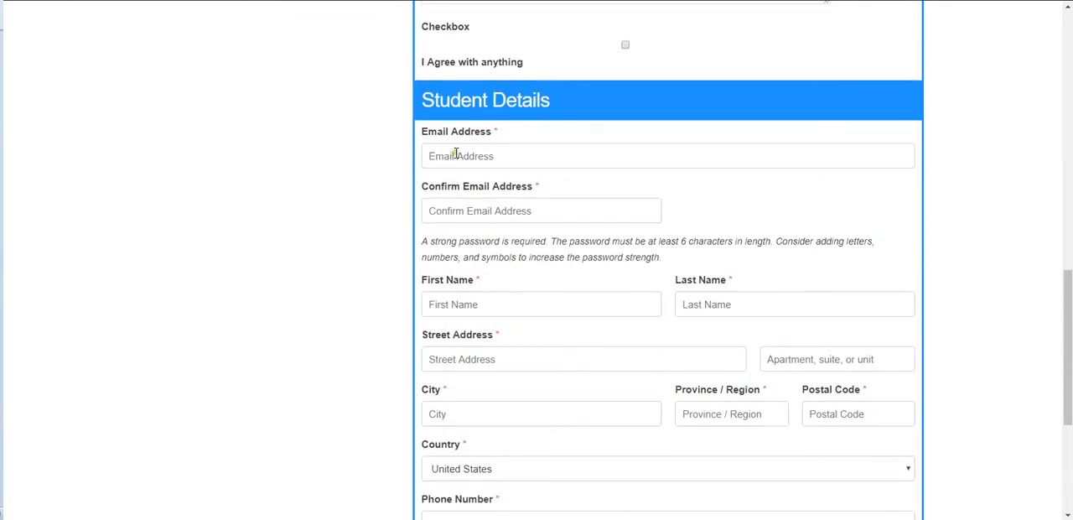
pyautogui.scroll(8, 376, 170)
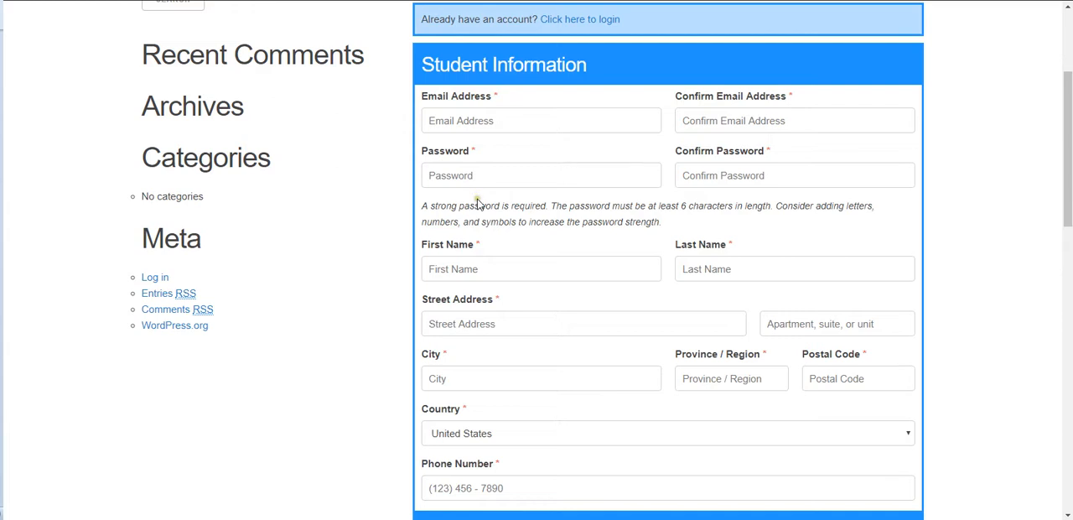
pyautogui.scroll(-7, 388, 249)
pyautogui.scroll(-2, 388, 251)
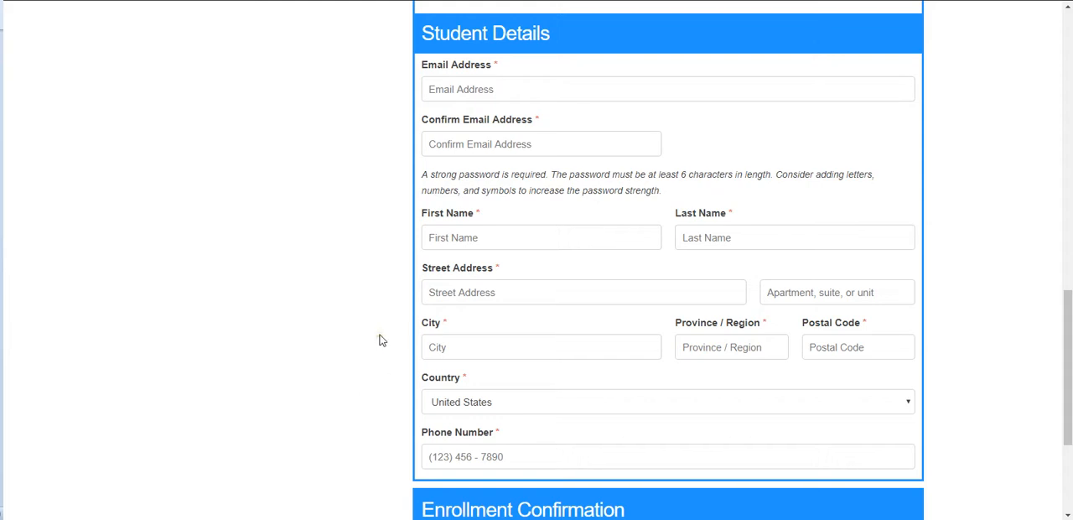
pyautogui.scroll(10, 378, 339)
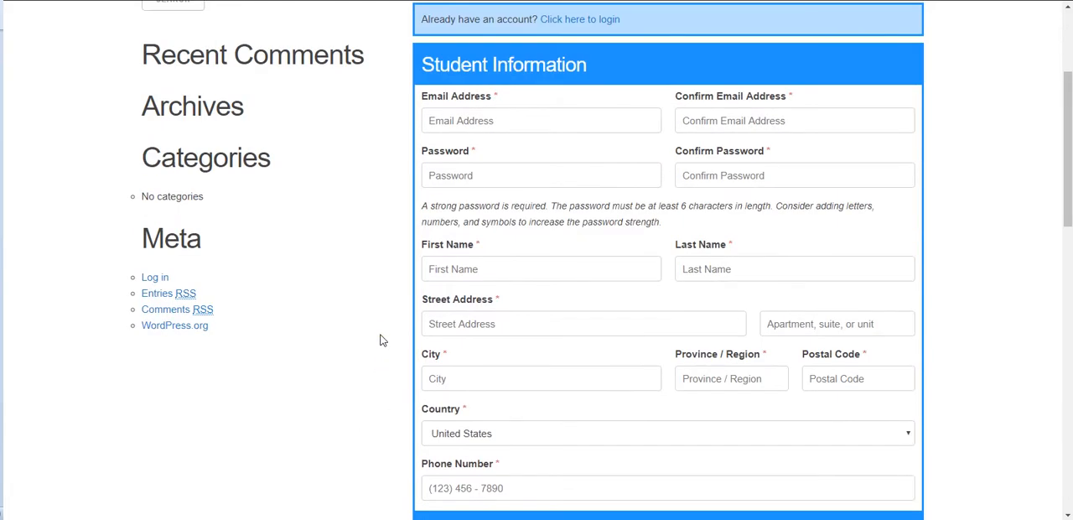
pyautogui.scroll(-12, 380, 339)
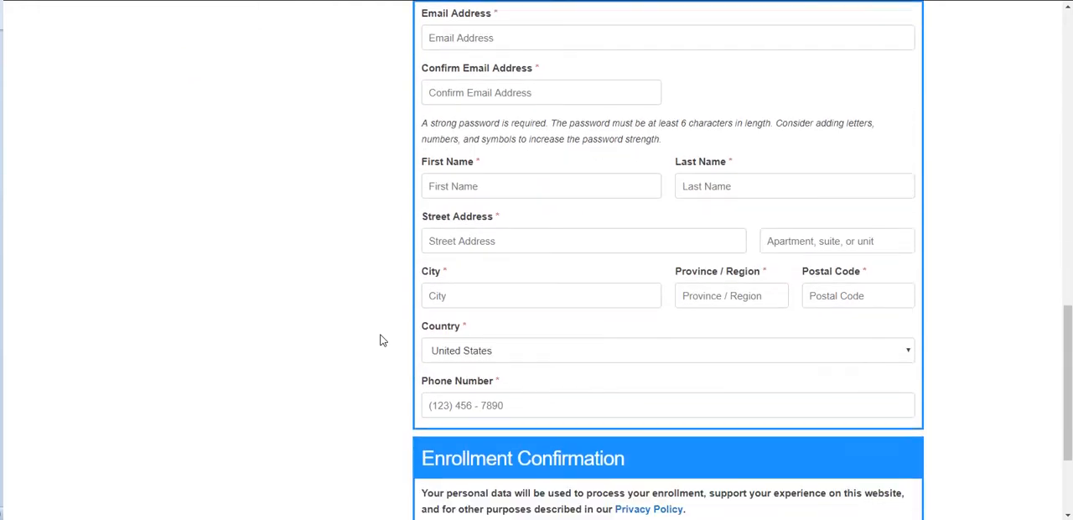
pyautogui.scroll(-1, 380, 339)
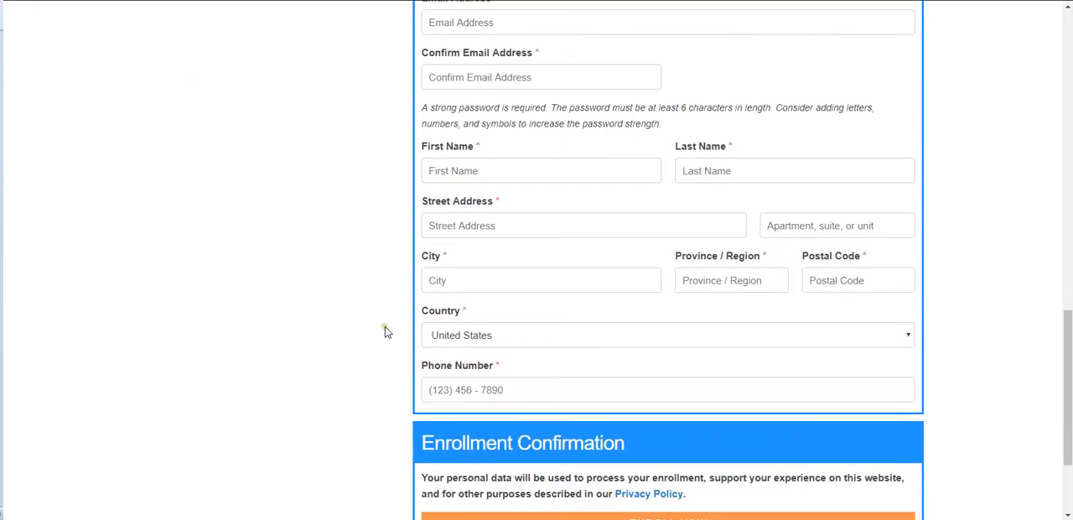
pyautogui.scroll(5, 385, 332)
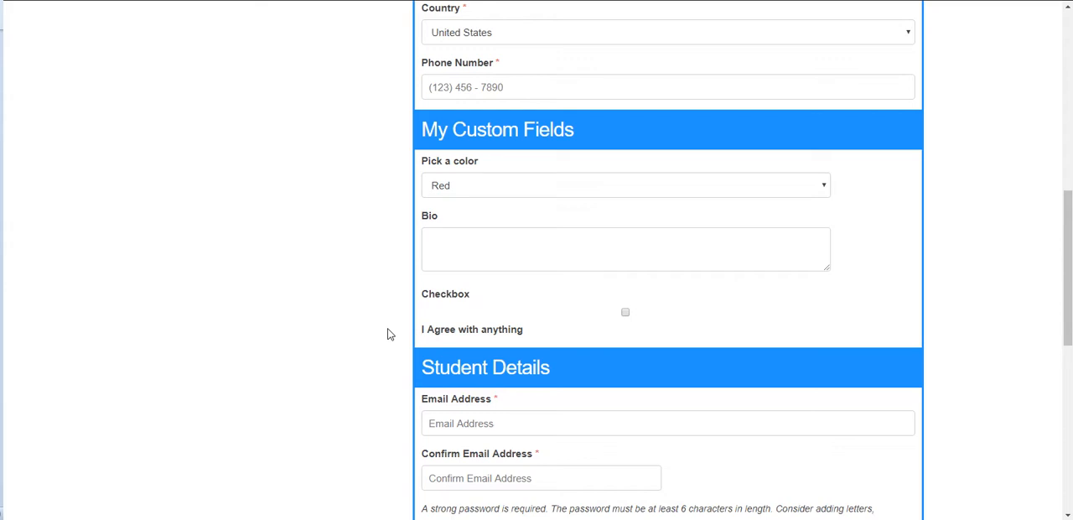